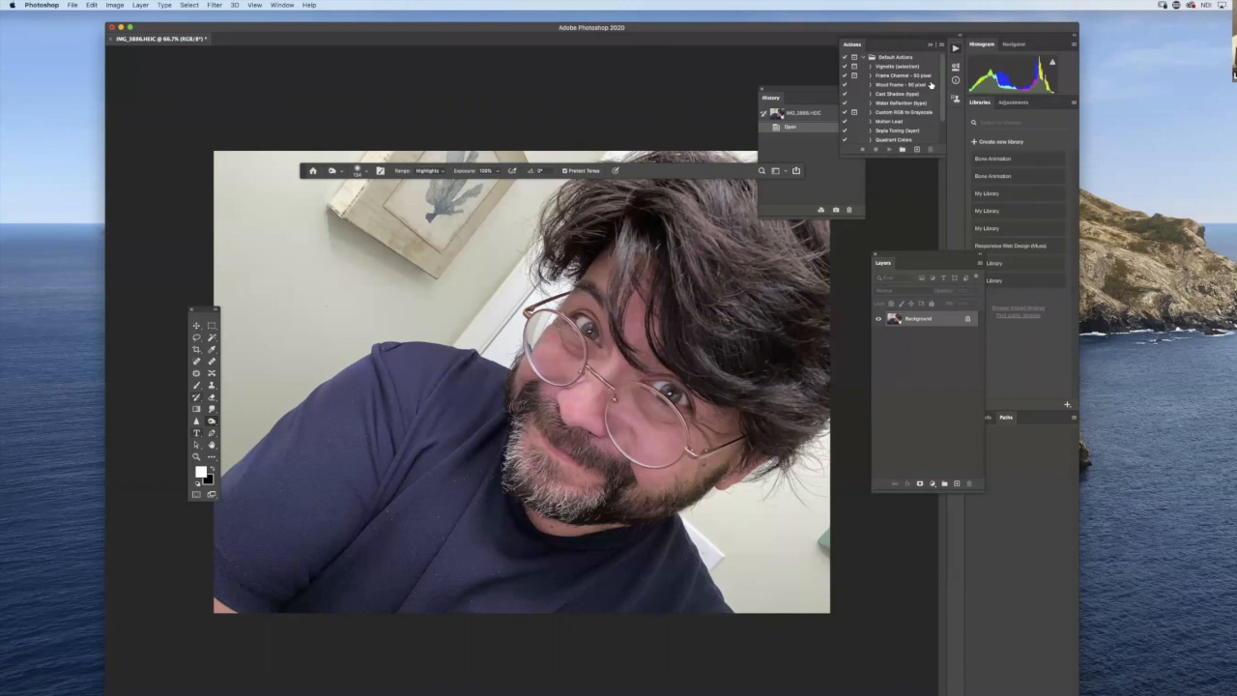
# - Set the workspace to Photography
pyautogui.click(286, 5)
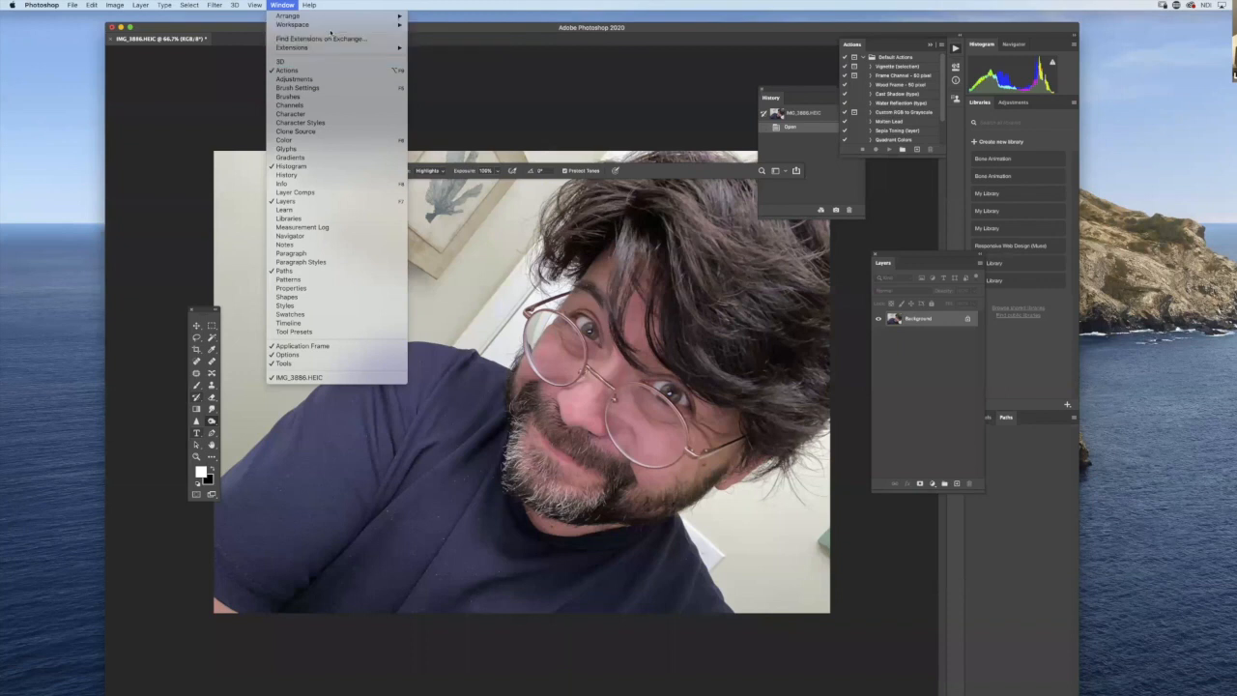
pyautogui.moveTo(332, 29)
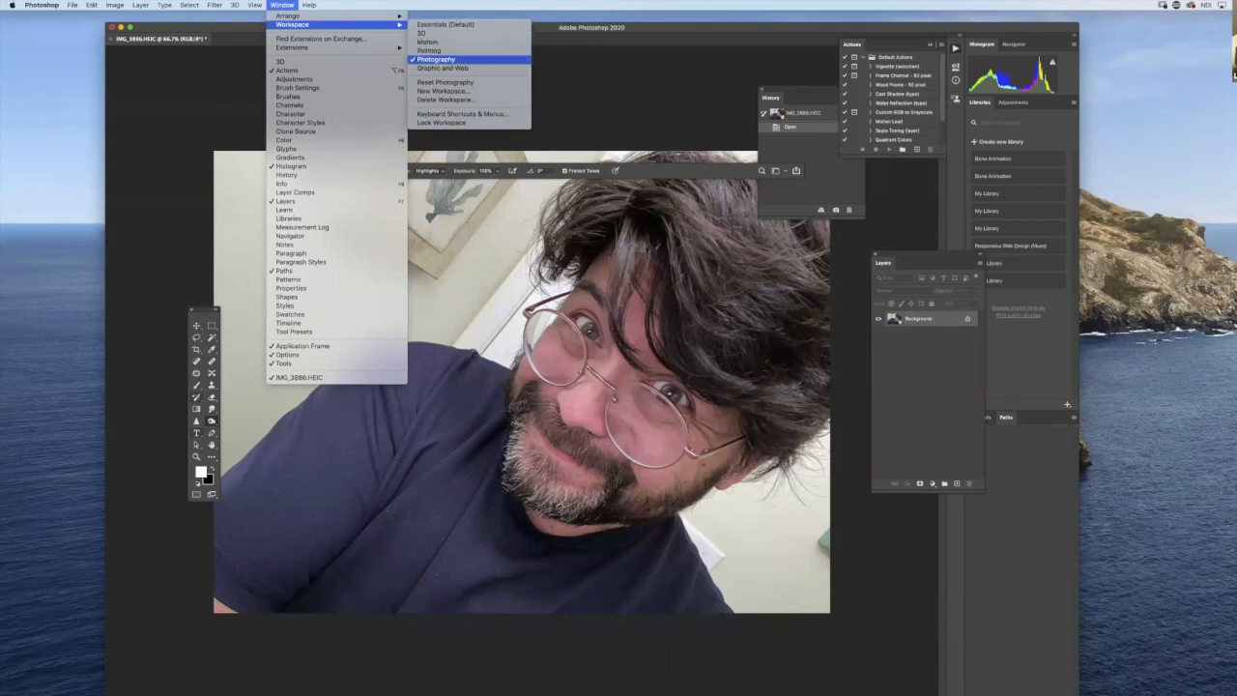
pyautogui.click(439, 59)
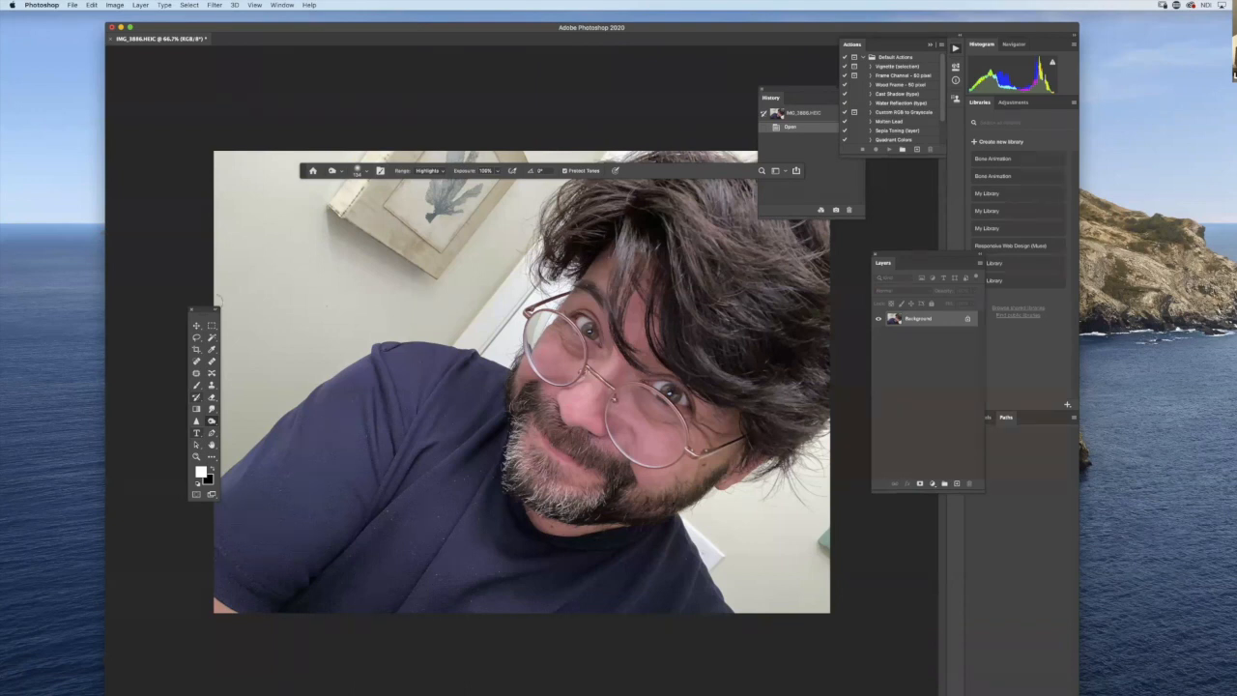
# - Move the tool palette nearer the photo and crop away the strip along the photo's left side
pyautogui.moveTo(213, 311); pyautogui.dragTo(266, 346)
pyautogui.click(254, 385)
pyautogui.moveTo(215, 382); pyautogui.dragTo(330, 390)
pyautogui.press('Return')
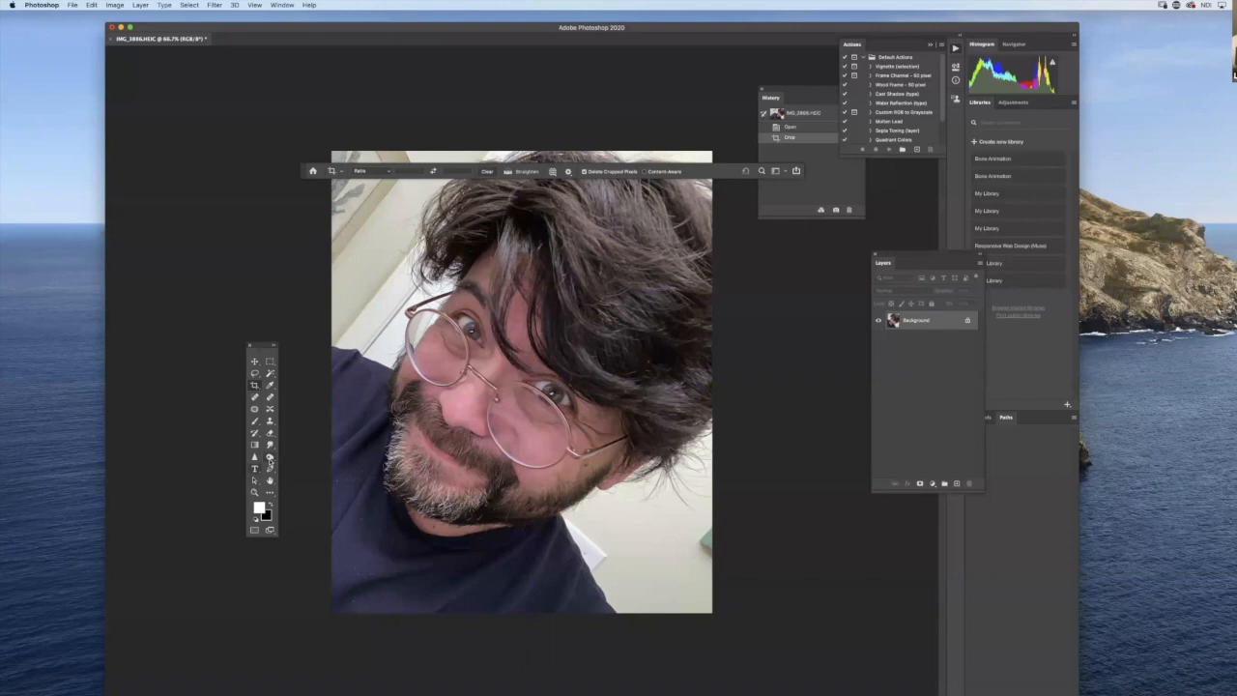
# - Move the tool palette beside the cropped photo and set up the Burn tool with its range on Shadows
pyautogui.click(270, 456)
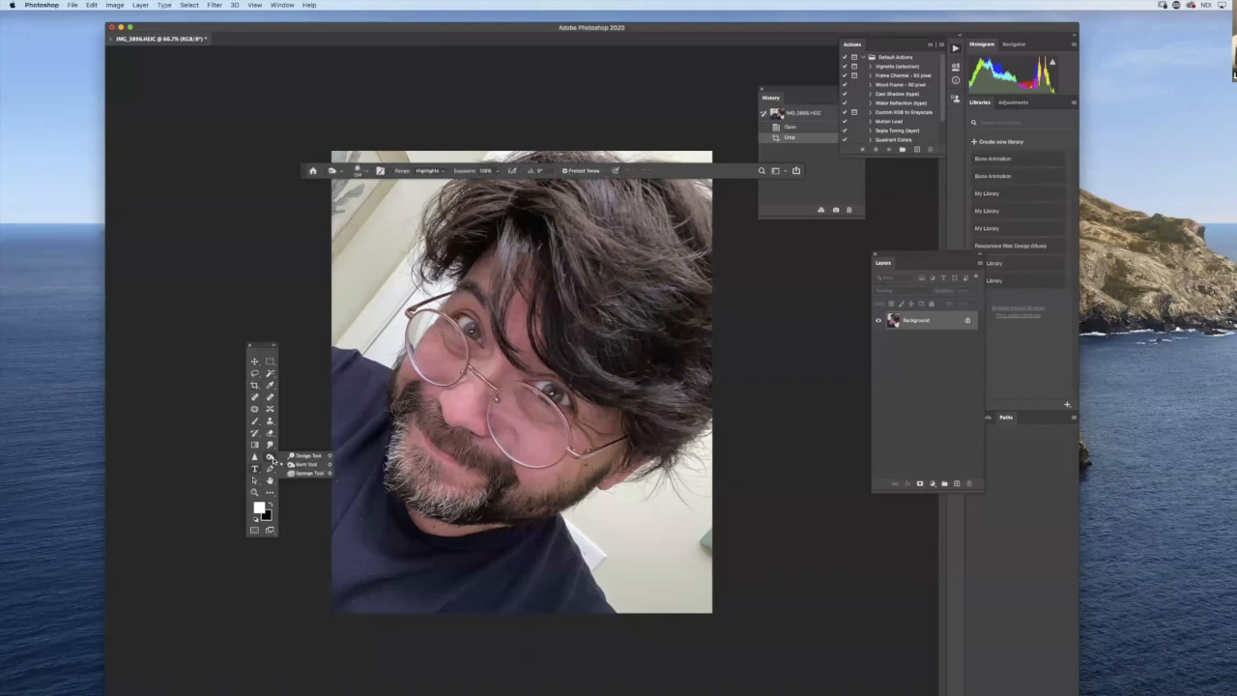
pyautogui.click(319, 474)
pyautogui.moveTo(263, 346); pyautogui.dragTo(335, 320)
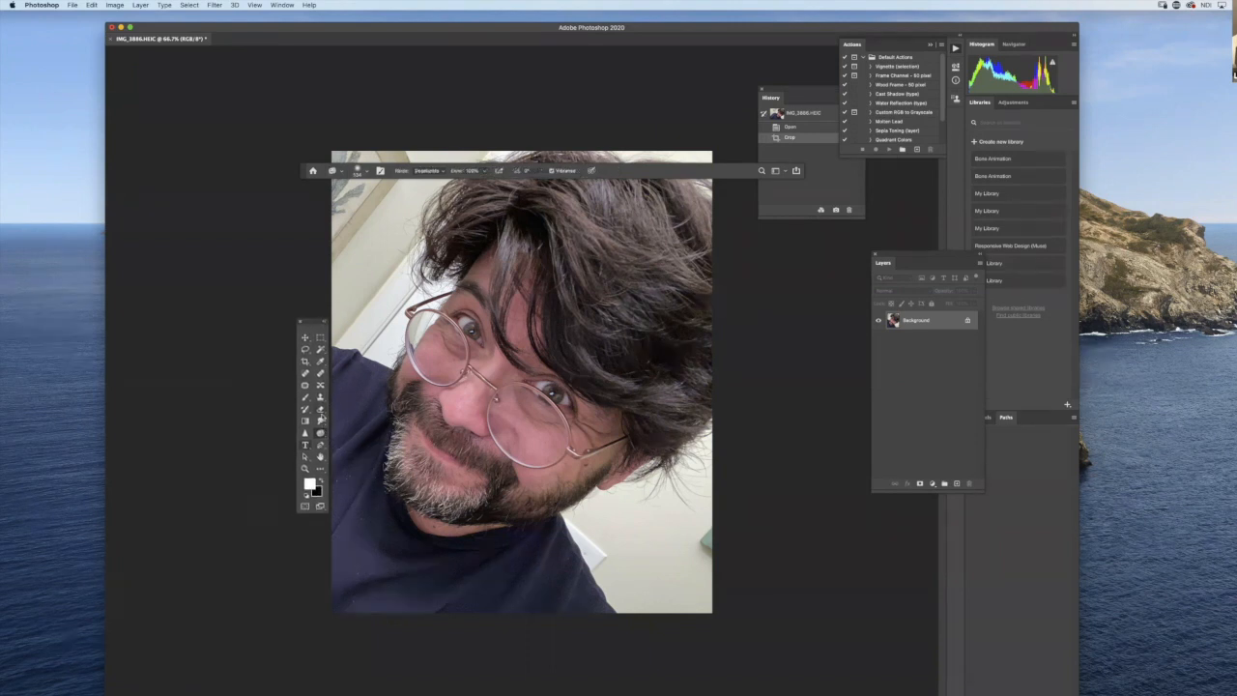
pyautogui.rightClick(320, 432)
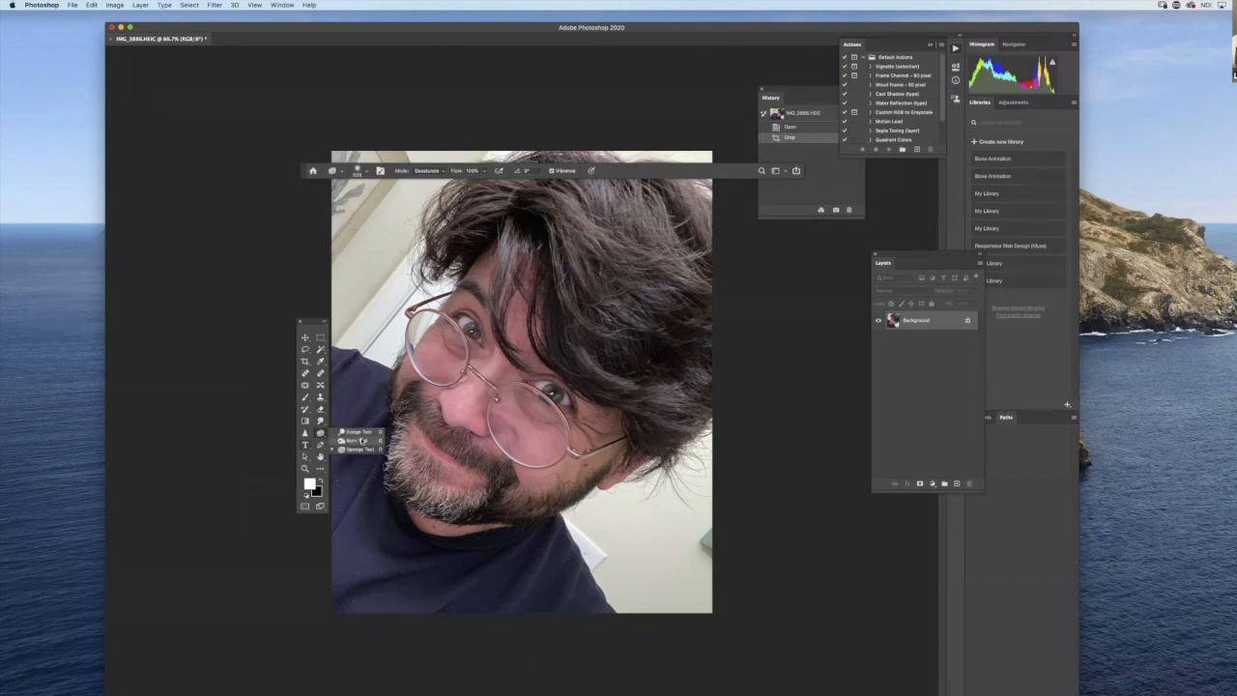
pyautogui.click(358, 439)
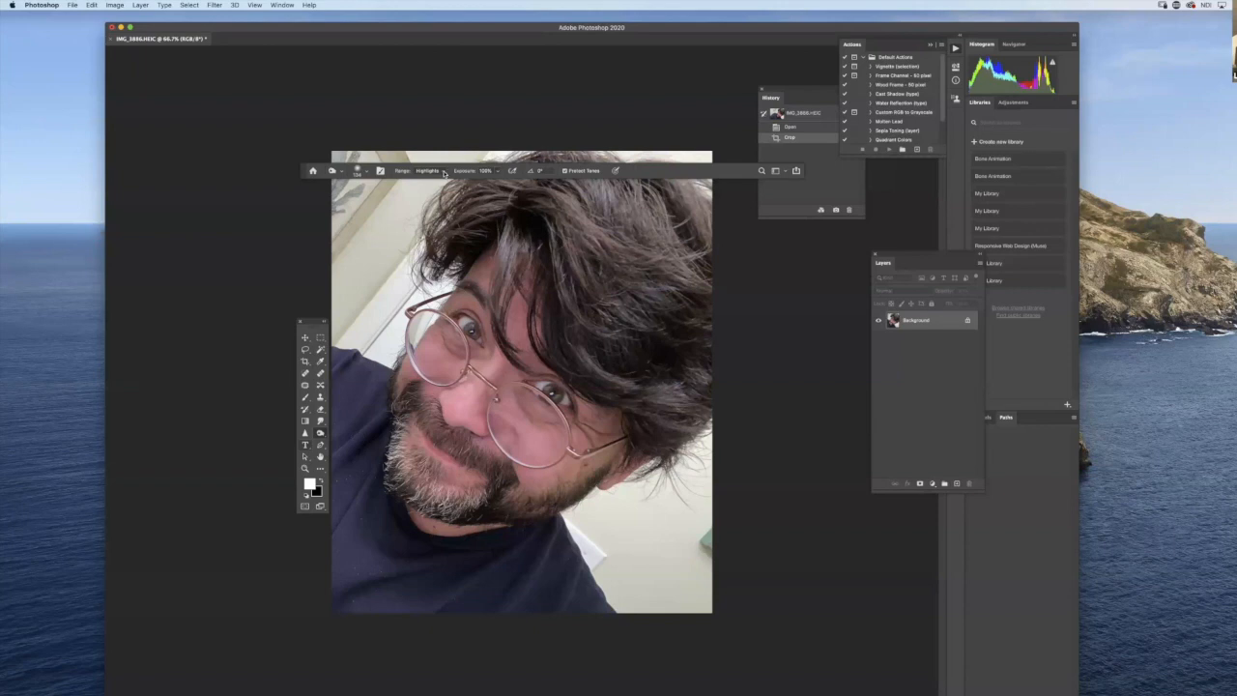
pyautogui.click(447, 172)
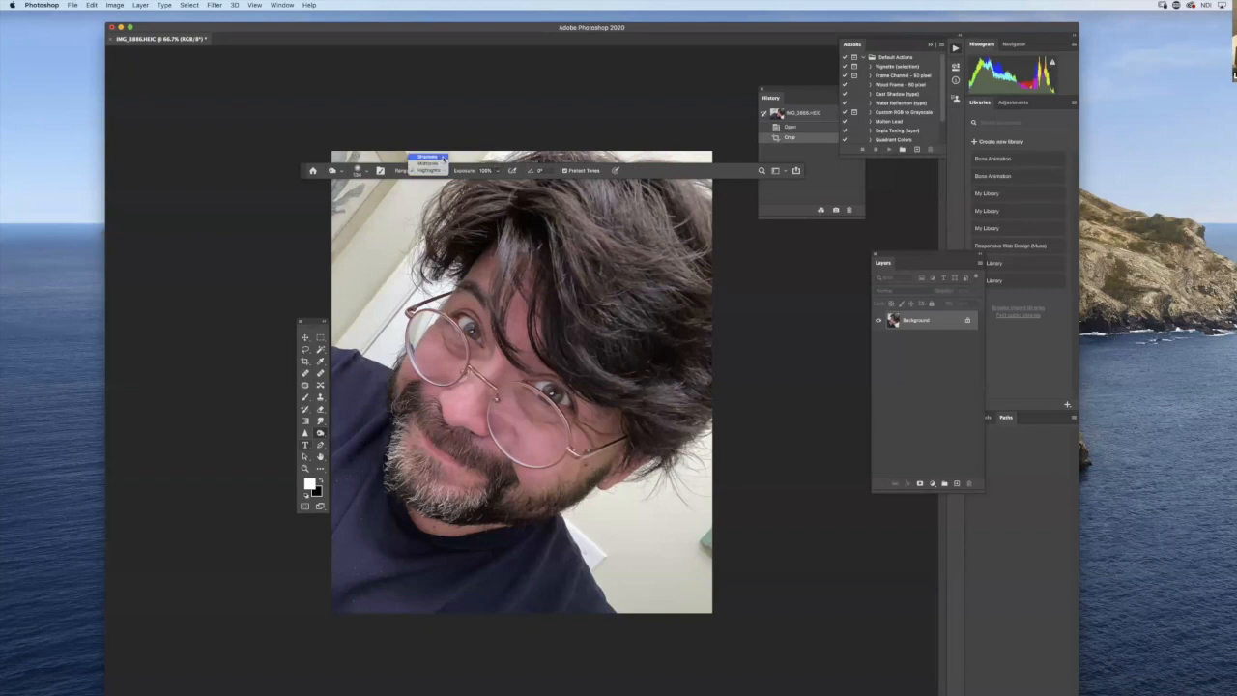
pyautogui.click(444, 158)
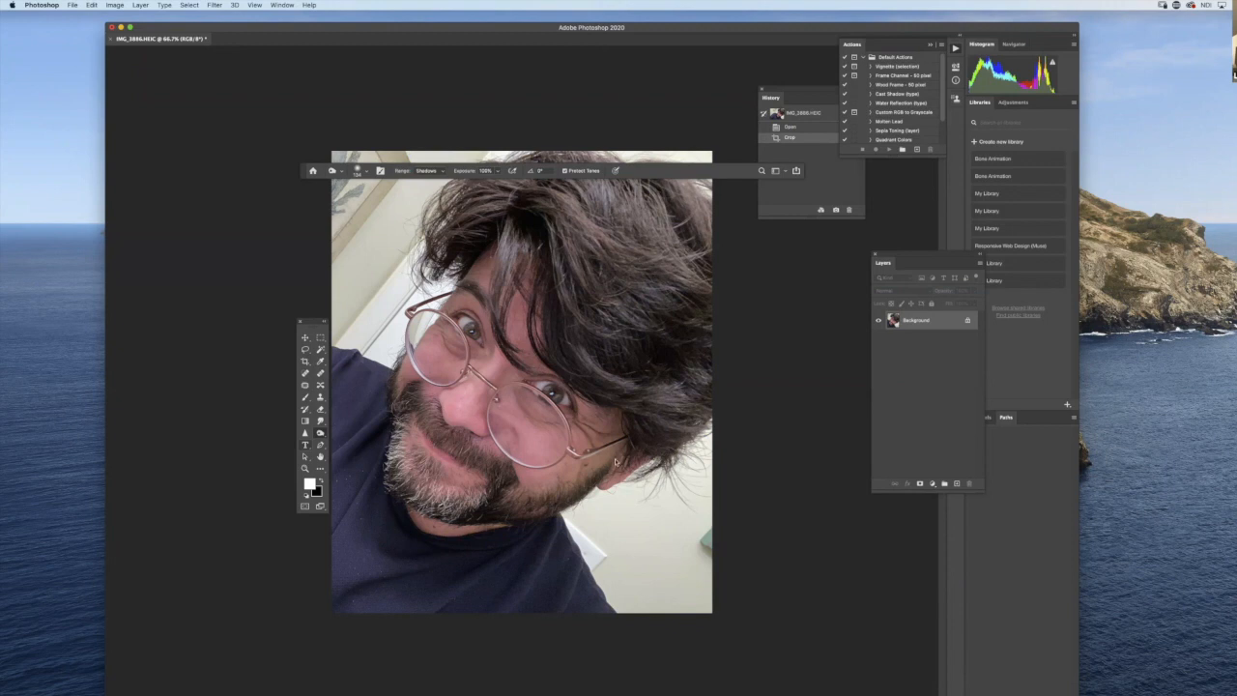
# - Choose the Soft Round brush and burn the shadows on the cheek and jaw beside the right lens of the glasses
pyautogui.rightClick(615, 462)
pyautogui.click(686, 537)
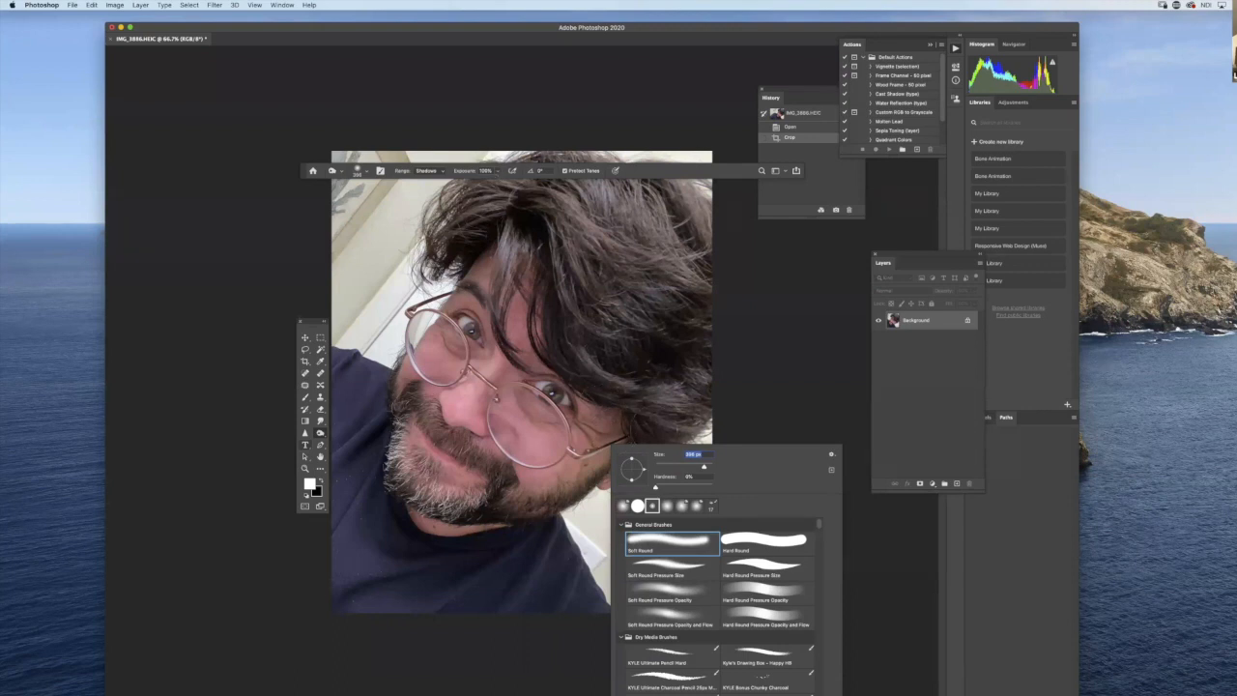
pyautogui.moveTo(597, 446)
pyautogui.mouseDown()
pyautogui.moveTo(582, 419)
pyautogui.moveTo(580, 452)
pyautogui.moveTo(526, 490)
pyautogui.moveTo(585, 415)
pyautogui.moveTo(618, 419)
pyautogui.moveTo(599, 420)
pyautogui.moveTo(537, 497)
pyautogui.moveTo(514, 489)
pyautogui.moveTo(522, 497)
pyautogui.mouseUp()
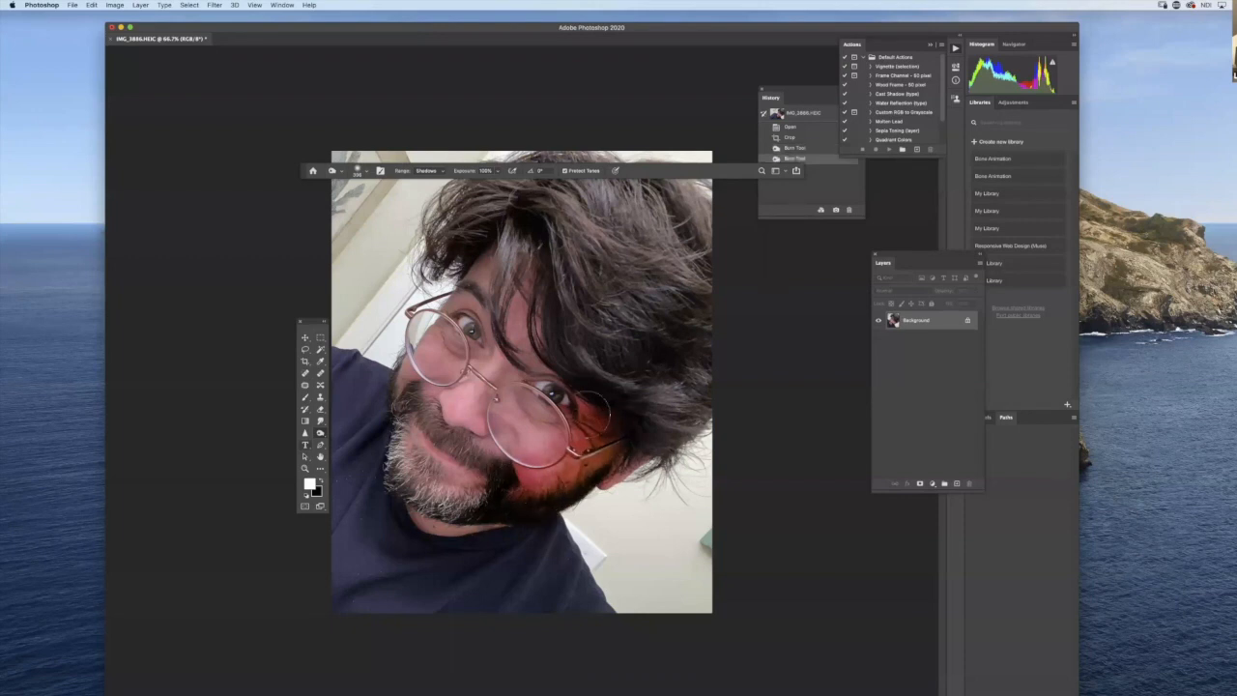
# - Burn the shadows across the forehead, around both eyes, and over the nose, cheeks, beard, chin and neck
pyautogui.moveTo(474, 267)
pyautogui.mouseDown()
pyautogui.moveTo(467, 301)
pyautogui.moveTo(522, 350)
pyautogui.mouseUp()
pyautogui.moveTo(526, 352)
pyautogui.mouseDown()
pyautogui.moveTo(578, 388)
pyautogui.moveTo(541, 363)
pyautogui.moveTo(504, 361)
pyautogui.mouseUp()
pyautogui.moveTo(501, 350)
pyautogui.mouseDown()
pyautogui.moveTo(470, 317)
pyautogui.moveTo(407, 383)
pyautogui.moveTo(427, 477)
pyautogui.moveTo(464, 489)
pyautogui.mouseUp()
pyautogui.moveTo(498, 387)
pyautogui.mouseDown()
pyautogui.moveTo(528, 349)
pyautogui.moveTo(498, 385)
pyautogui.mouseUp()
pyautogui.moveTo(522, 350)
pyautogui.mouseDown()
pyautogui.moveTo(545, 303)
pyautogui.moveTo(539, 280)
pyautogui.mouseUp()
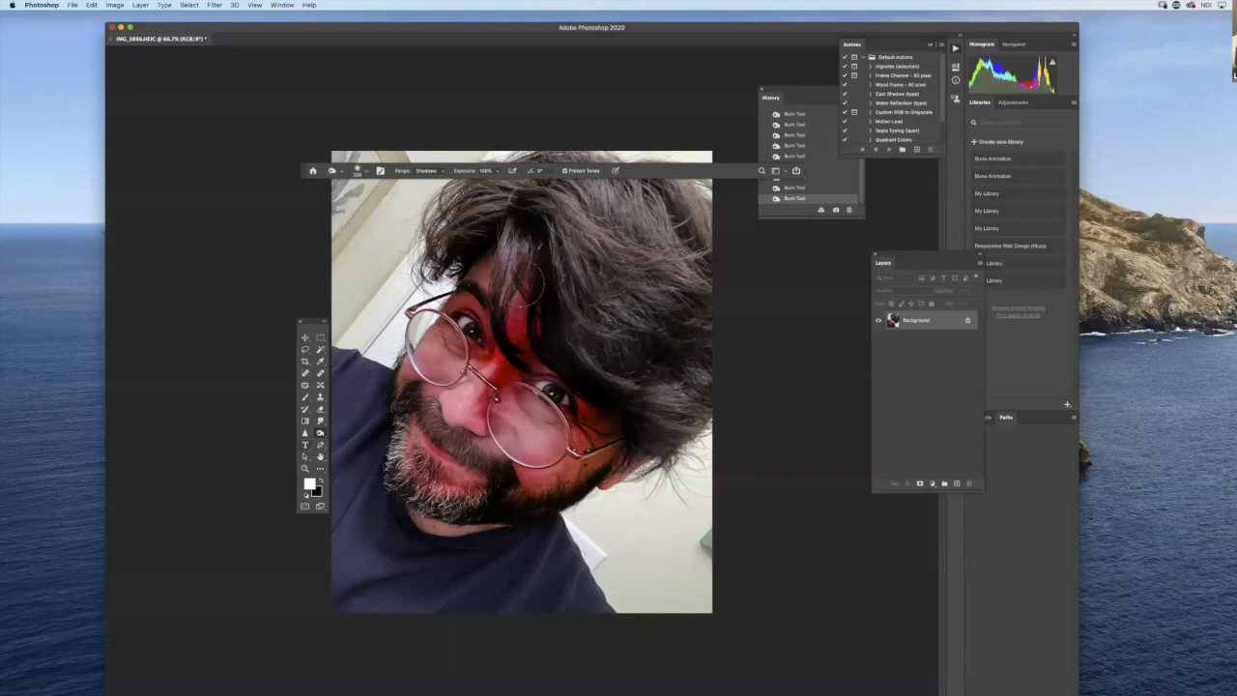
pyautogui.moveTo(534, 282); pyautogui.dragTo(533, 265)
pyautogui.moveTo(443, 483)
pyautogui.mouseDown()
pyautogui.moveTo(454, 511)
pyautogui.moveTo(440, 541)
pyautogui.moveTo(469, 532)
pyautogui.moveTo(418, 530)
pyautogui.moveTo(481, 532)
pyautogui.mouseUp()
pyautogui.moveTo(617, 476); pyautogui.dragTo(628, 444)
pyautogui.moveTo(475, 306)
pyautogui.mouseDown()
pyautogui.moveTo(526, 342)
pyautogui.moveTo(481, 305)
pyautogui.moveTo(448, 335)
pyautogui.mouseUp()
pyautogui.moveTo(528, 357)
pyautogui.mouseDown()
pyautogui.moveTo(551, 397)
pyautogui.moveTo(541, 425)
pyautogui.moveTo(609, 447)
pyautogui.moveTo(564, 439)
pyautogui.mouseUp()
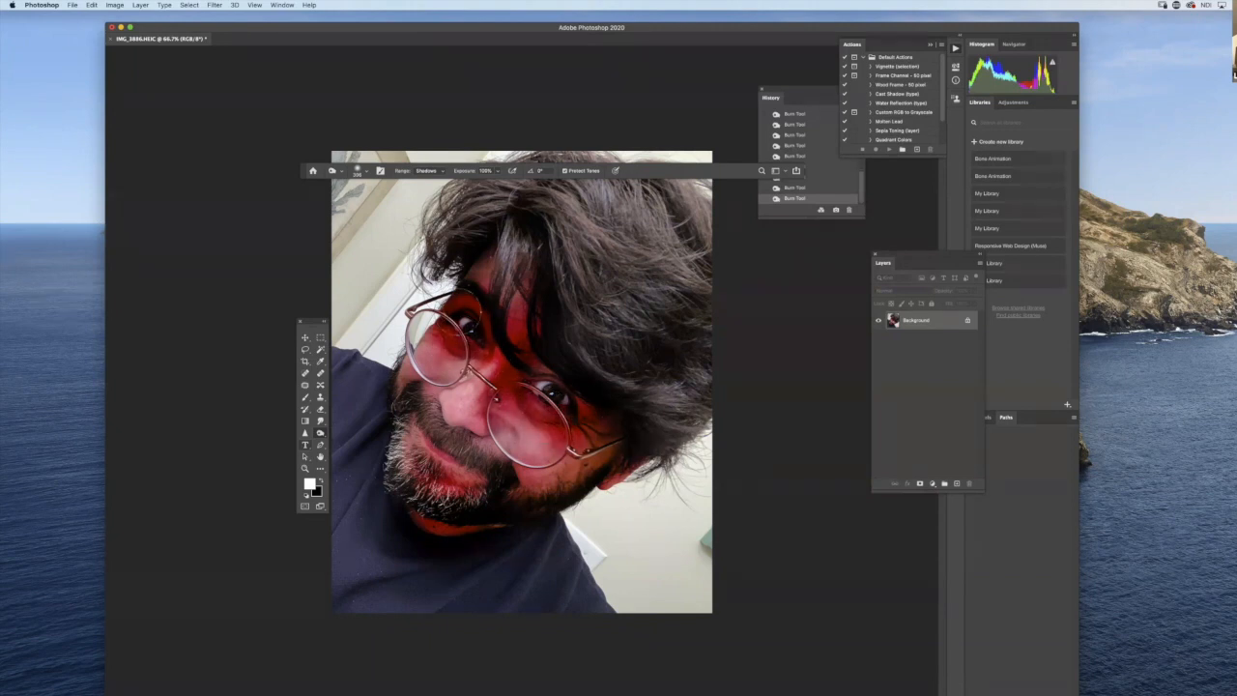
pyautogui.click(554, 444)
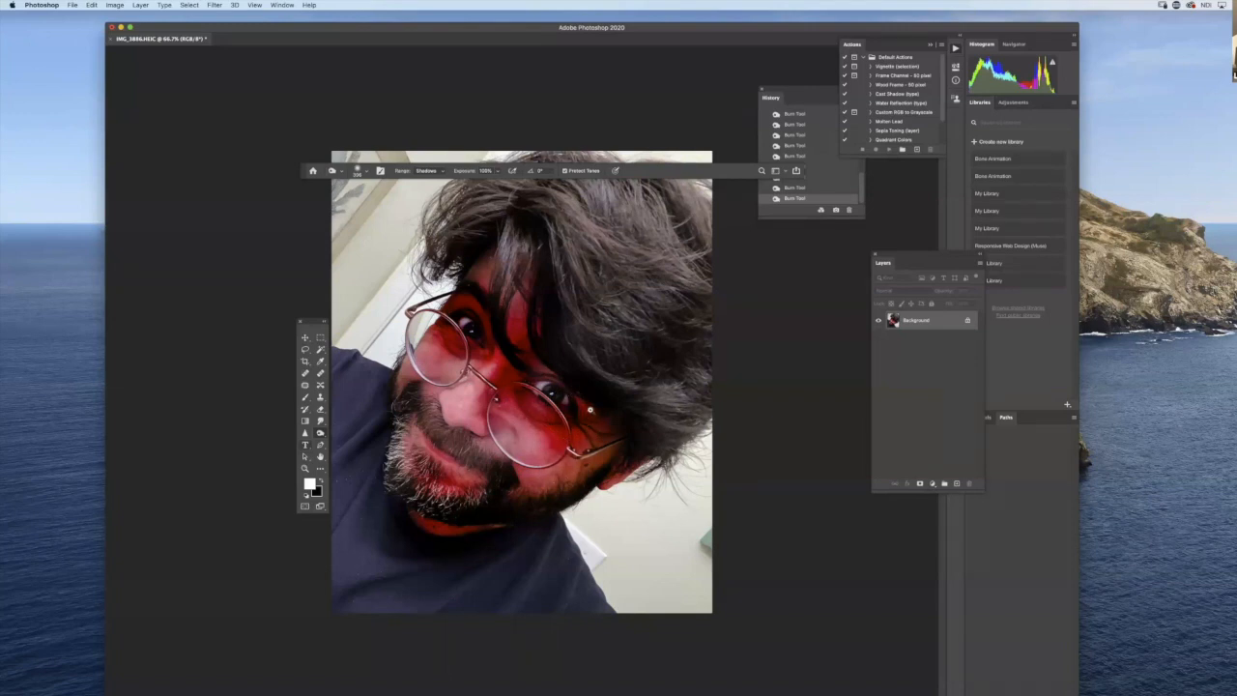
pyautogui.press('super+equal')
pyautogui.moveTo(597, 409); pyautogui.dragTo(609, 410)
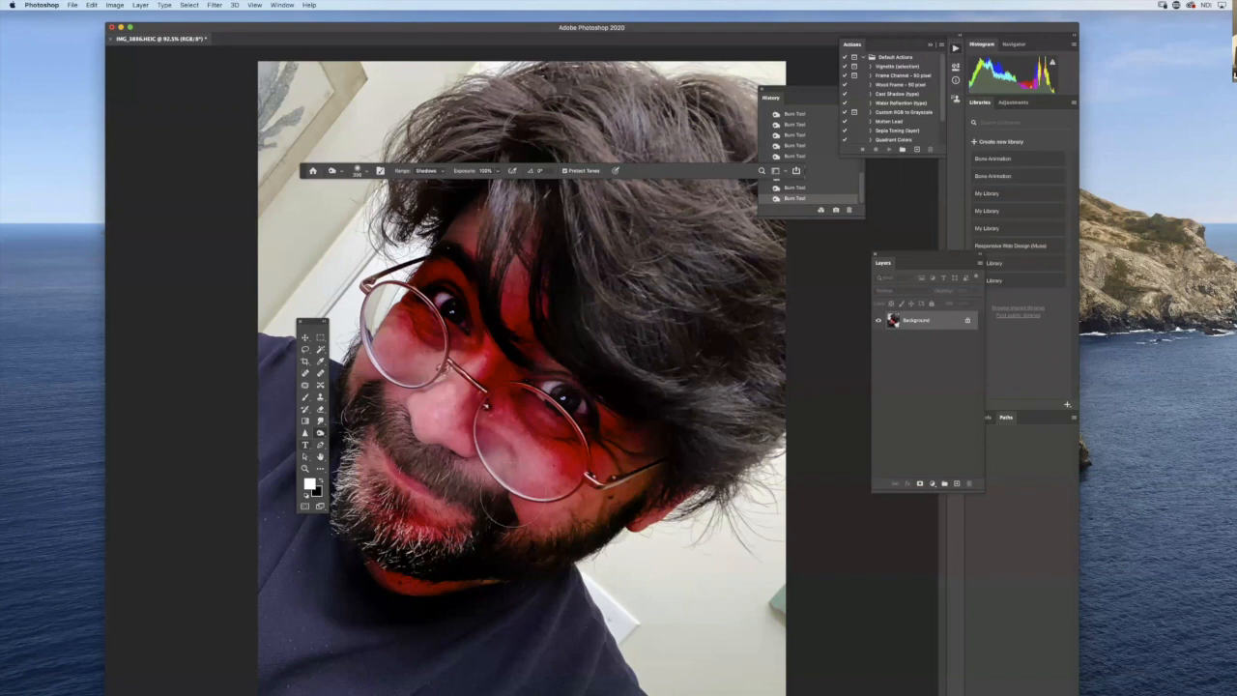
# - Try burning the midtones on the nose and on the cheeks behind both lenses
pyautogui.click(443, 175)
pyautogui.click(425, 189)
pyautogui.moveTo(435, 422)
pyautogui.mouseDown()
pyautogui.moveTo(450, 391)
pyautogui.moveTo(433, 437)
pyautogui.mouseUp()
pyautogui.moveTo(510, 439)
pyautogui.mouseDown()
pyautogui.moveTo(544, 471)
pyautogui.moveTo(541, 456)
pyautogui.mouseUp()
pyautogui.moveTo(404, 349); pyautogui.dragTo(368, 332)
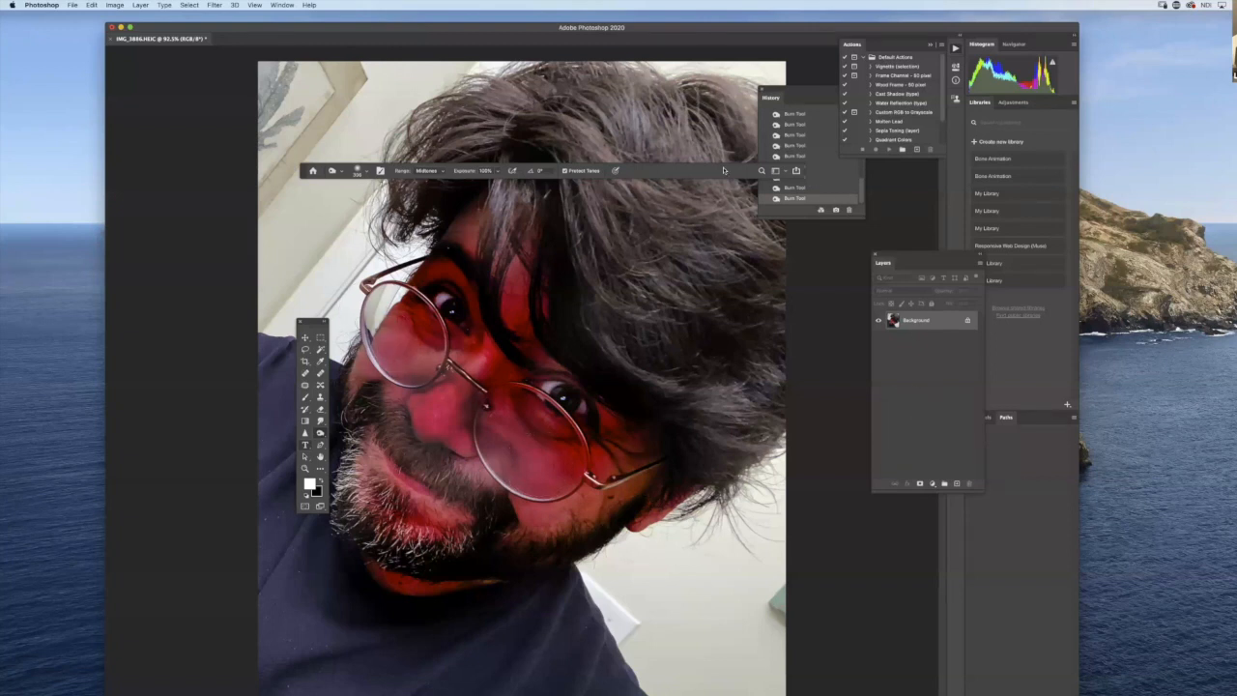
pyautogui.moveTo(305, 172); pyautogui.dragTo(291, 153)
pyautogui.click(794, 146)
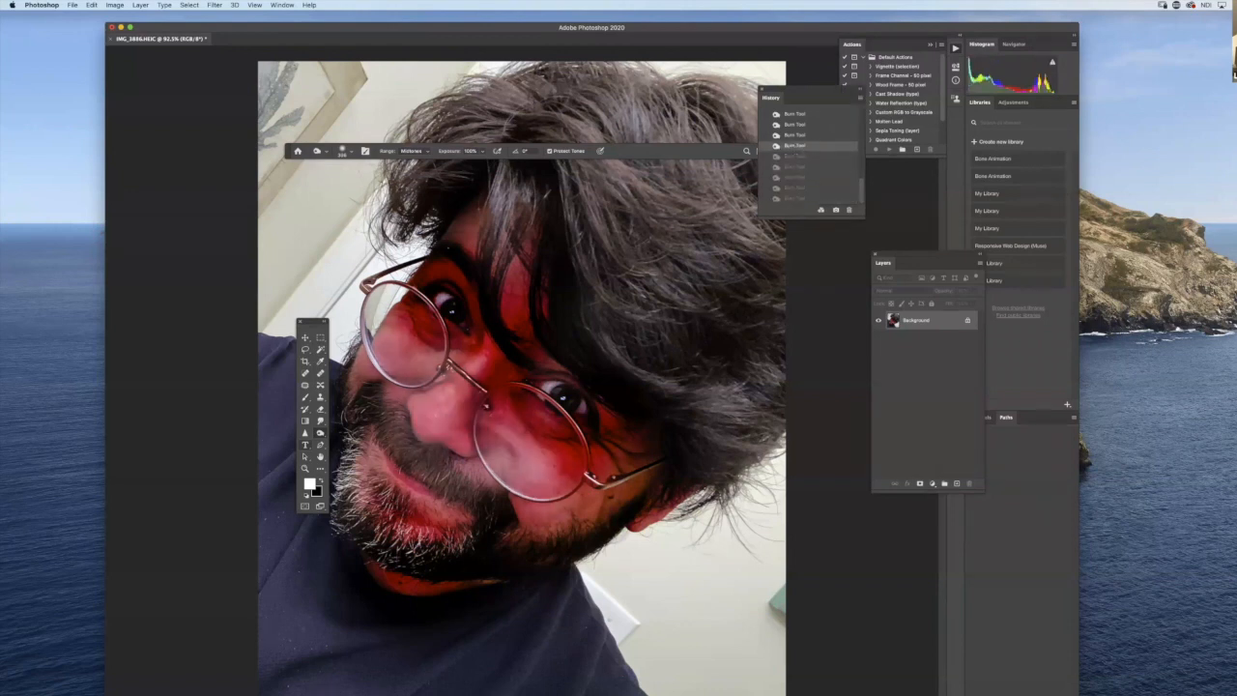
# - Try burning the highlights on the nose and the cheek behind the right lens
pyautogui.click(429, 152)
pyautogui.click(426, 162)
pyautogui.moveTo(437, 404)
pyautogui.mouseDown()
pyautogui.moveTo(432, 420)
pyautogui.moveTo(447, 391)
pyautogui.moveTo(442, 410)
pyautogui.mouseUp()
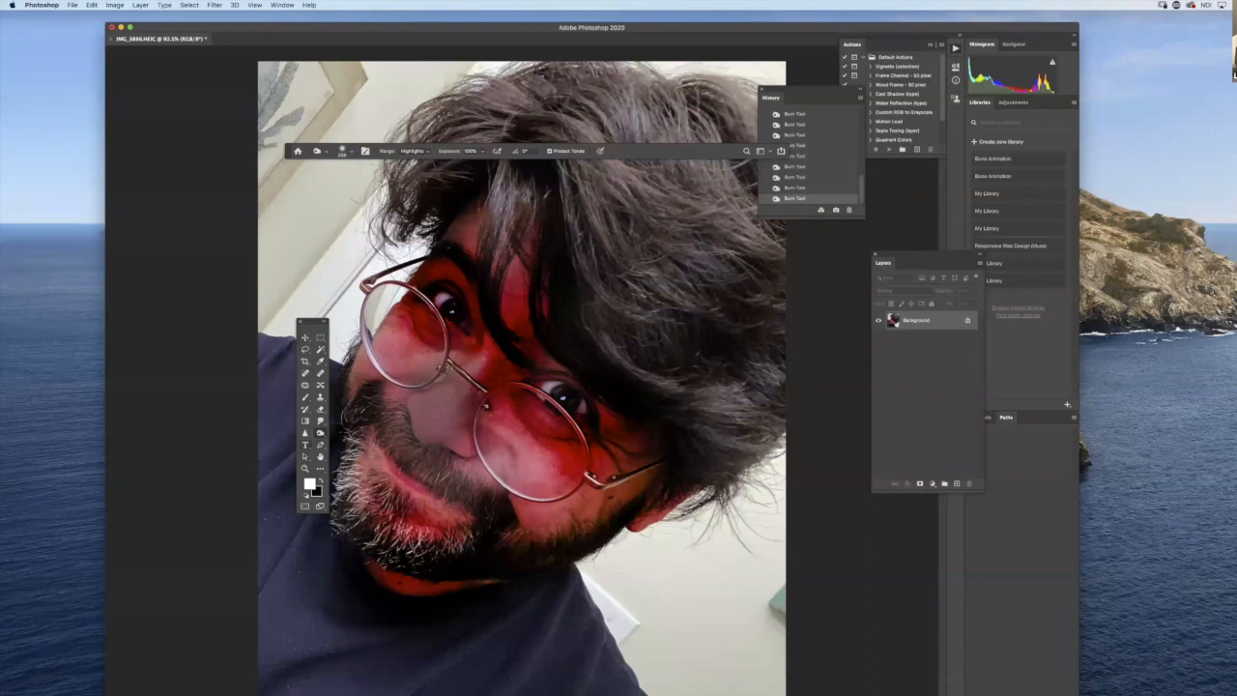
pyautogui.moveTo(512, 426)
pyautogui.mouseDown()
pyautogui.moveTo(542, 471)
pyautogui.moveTo(501, 483)
pyautogui.moveTo(504, 447)
pyautogui.mouseUp()
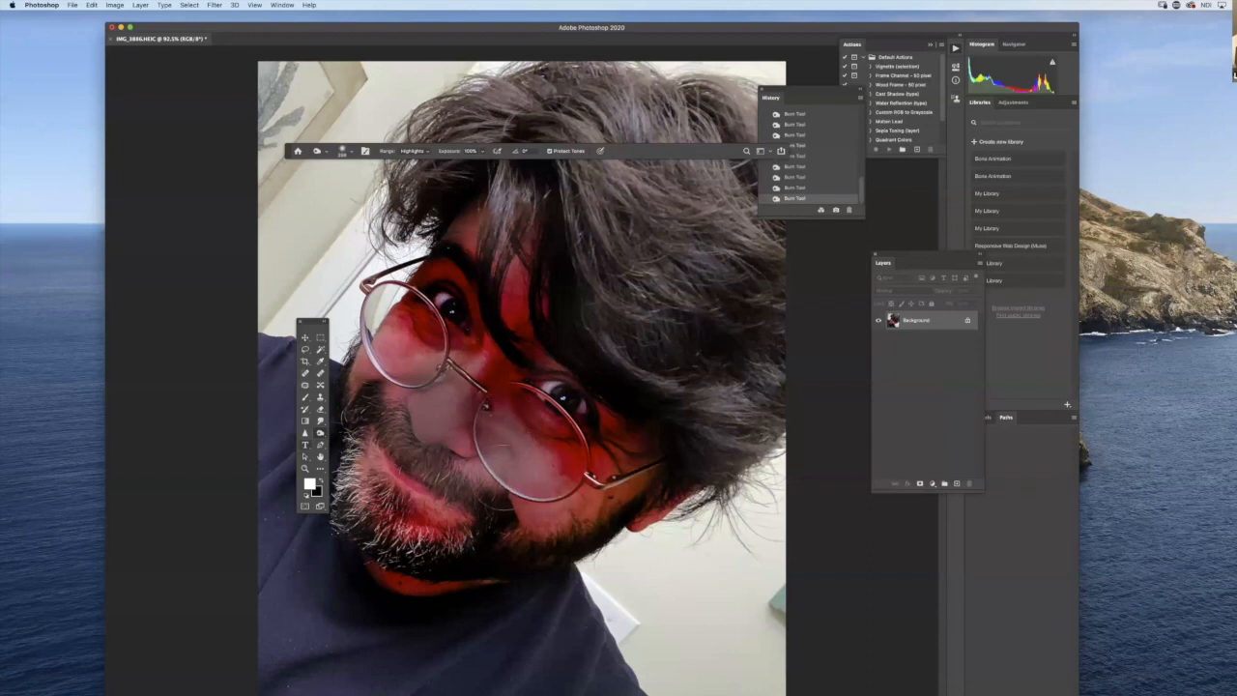
pyautogui.click(822, 167)
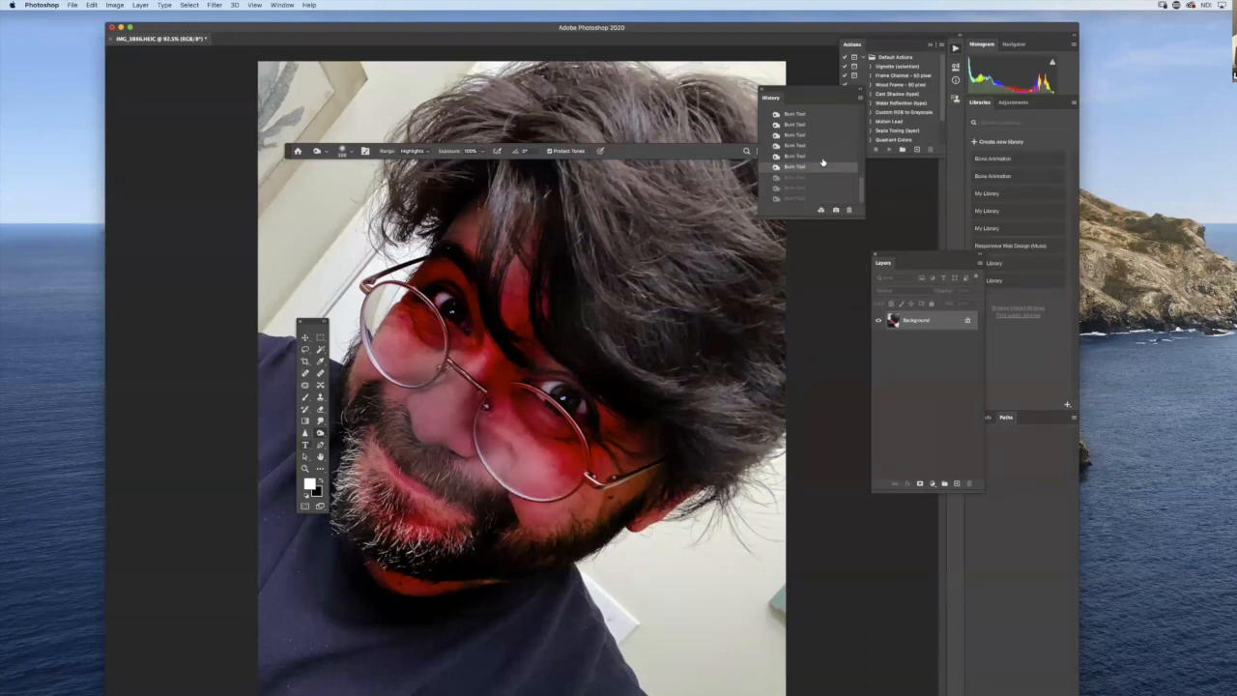
pyautogui.click(824, 146)
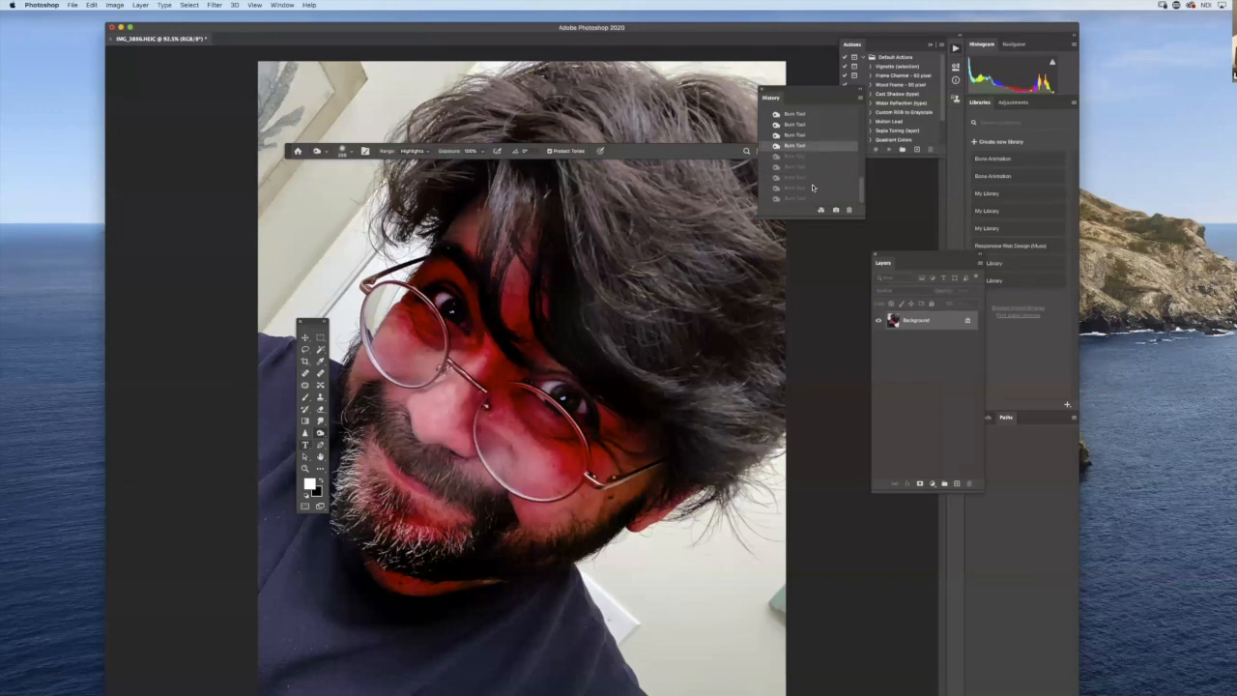
# - Try a Brightness/Contrast adjustment with brightness 11 and reduced contrast
pyautogui.click(115, 6)
pyautogui.moveTo(167, 32)
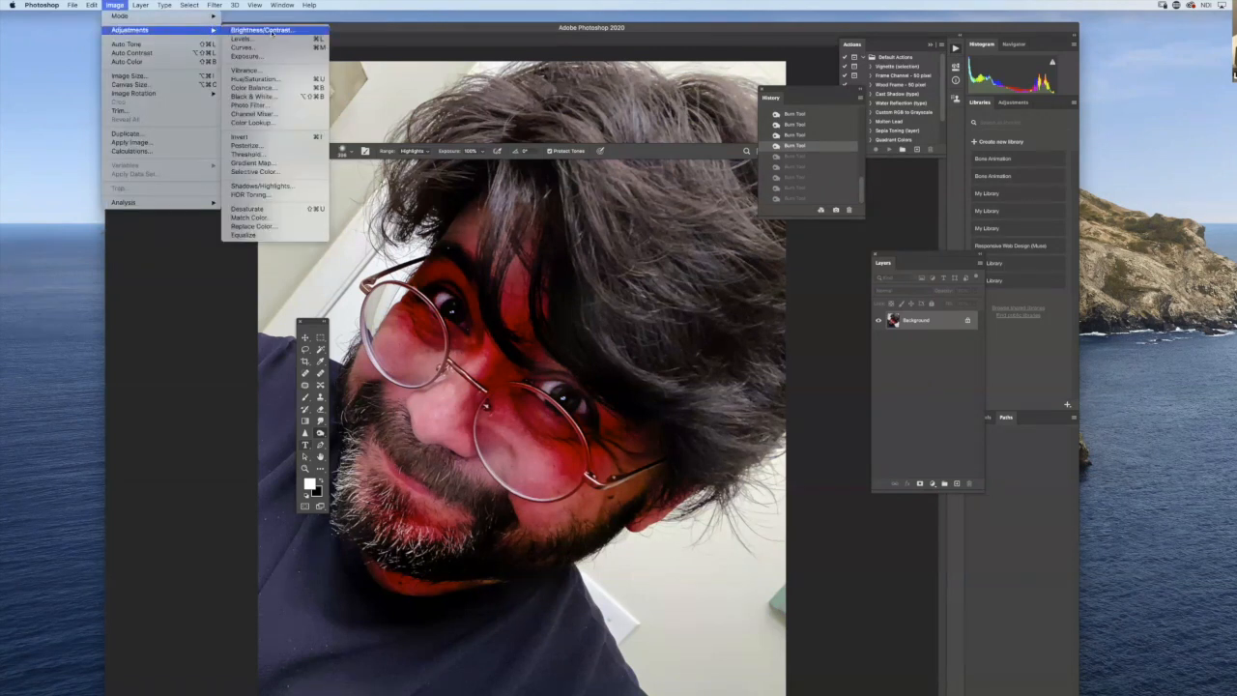
pyautogui.click(270, 33)
pyautogui.moveTo(683, 484); pyautogui.dragTo(648, 507)
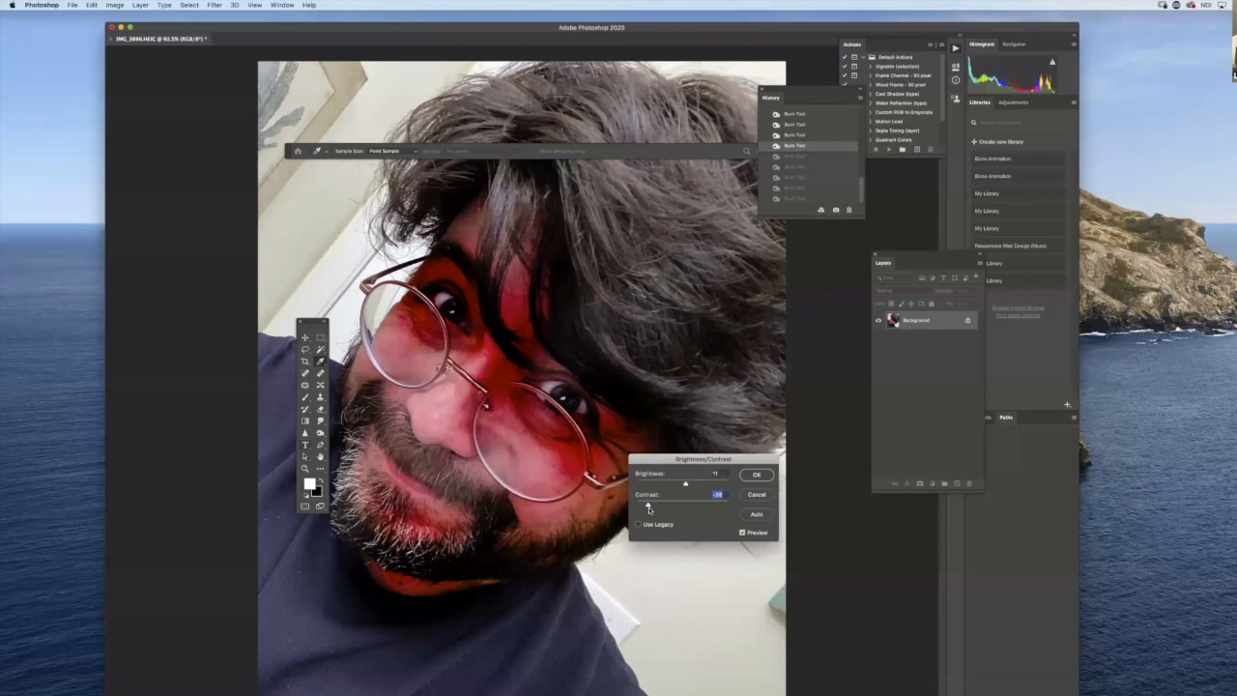
pyautogui.click(754, 495)
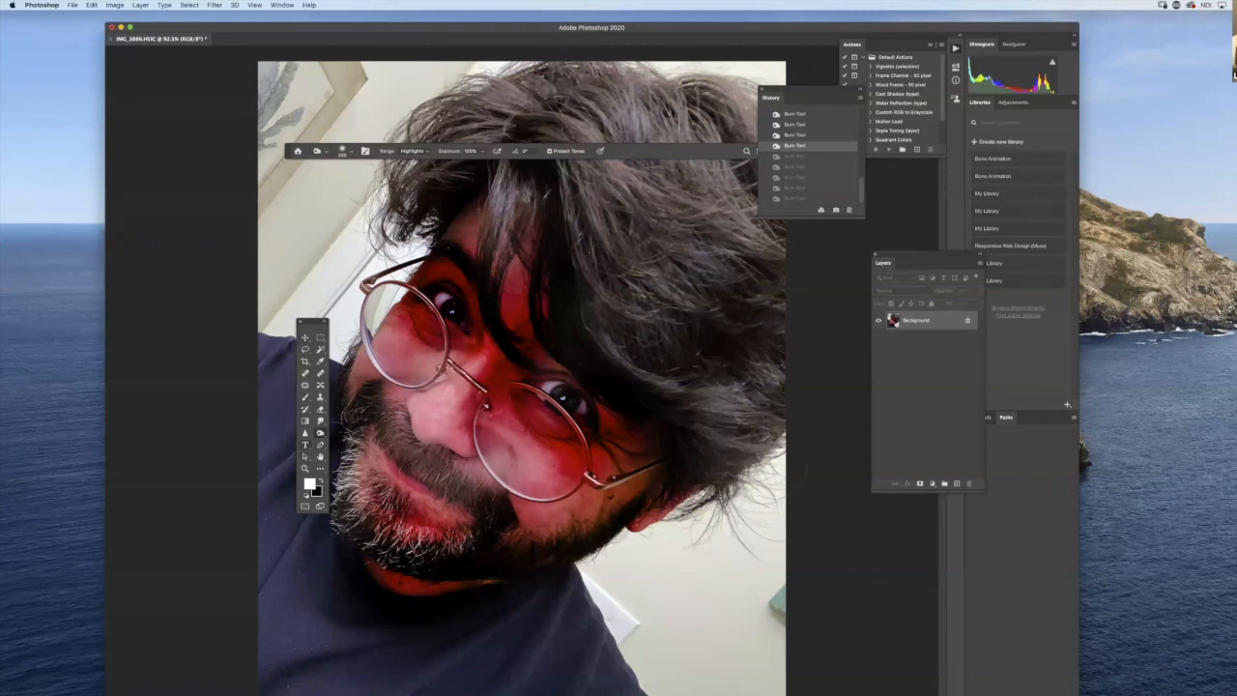
# - Convert the locked Background into a regular layer with the default name and move the Layers panel closer to the photo
pyautogui.doubleClick(927, 320)
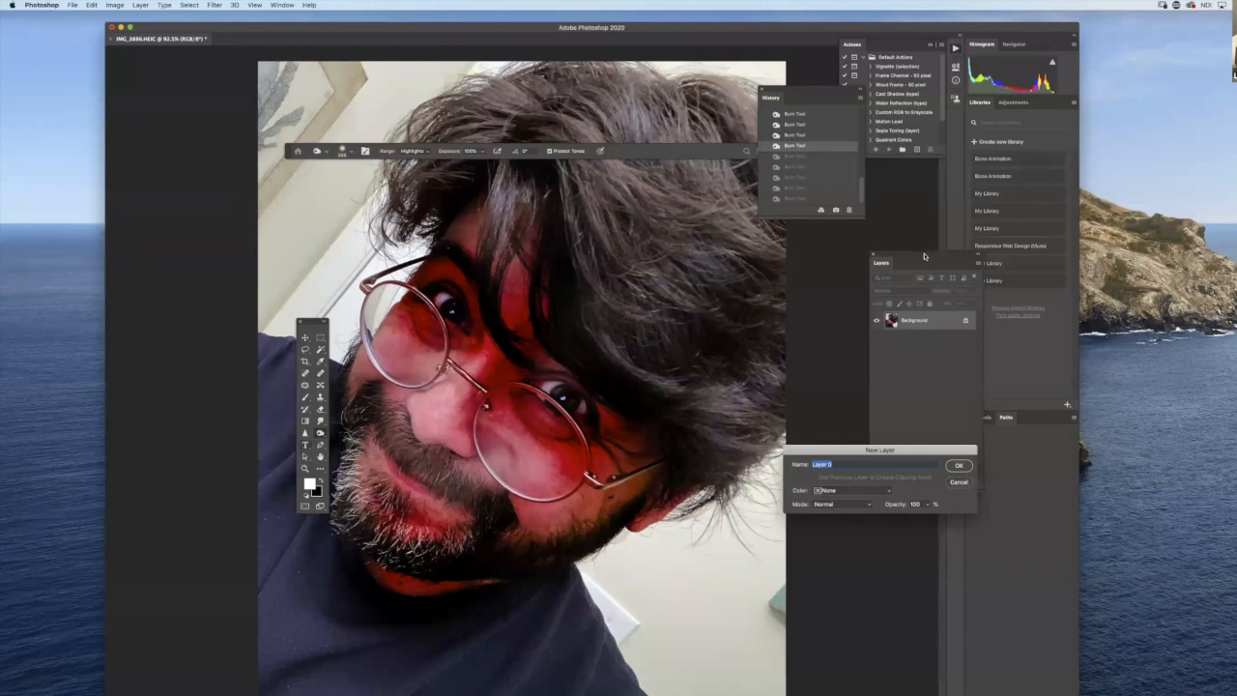
pyautogui.moveTo(930, 256); pyautogui.dragTo(895, 264)
pyautogui.press('Return')
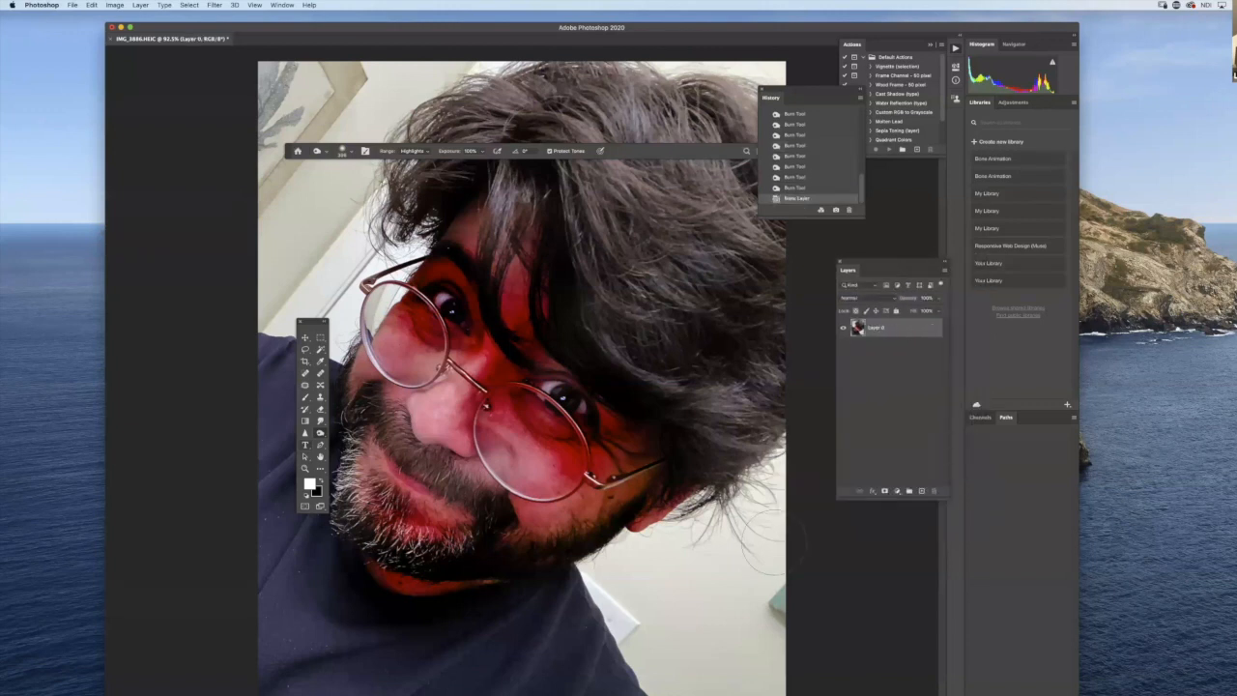
# - Try erasing the sliver of the right-hand eye visible through the lens, just below the glasses rim
pyautogui.click(306, 349)
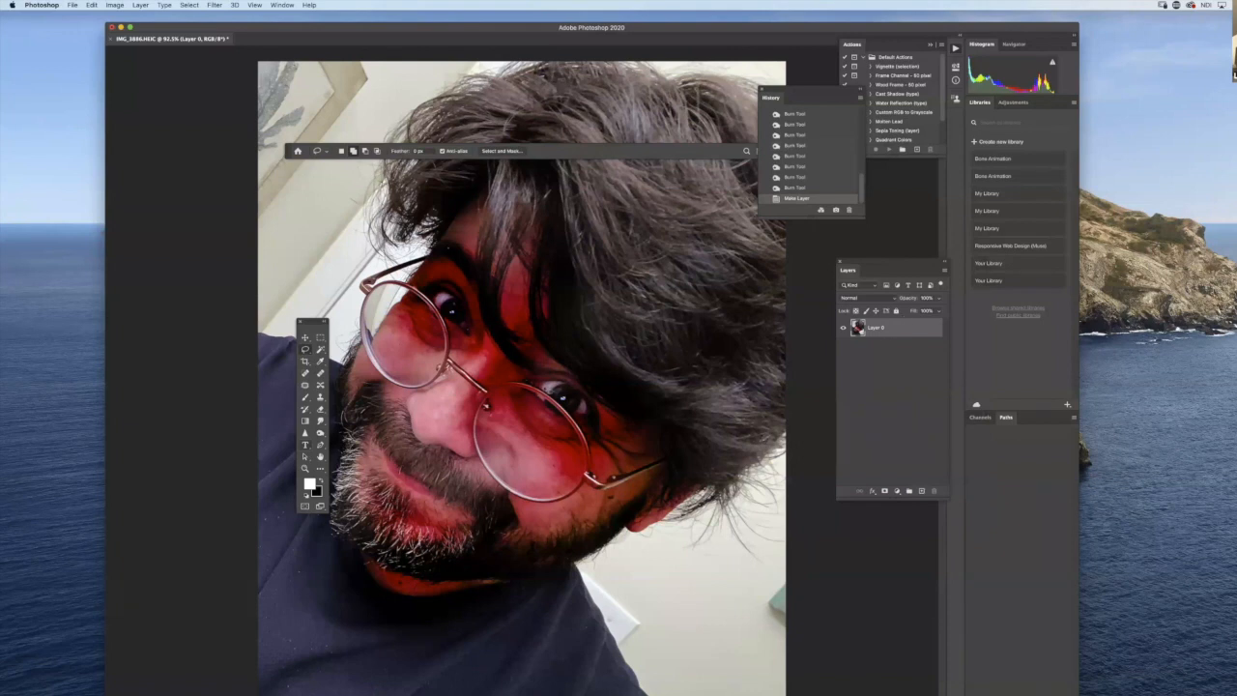
pyautogui.moveTo(543, 389); pyautogui.dragTo(607, 395)
pyautogui.moveTo(673, 453); pyautogui.dragTo(536, 420)
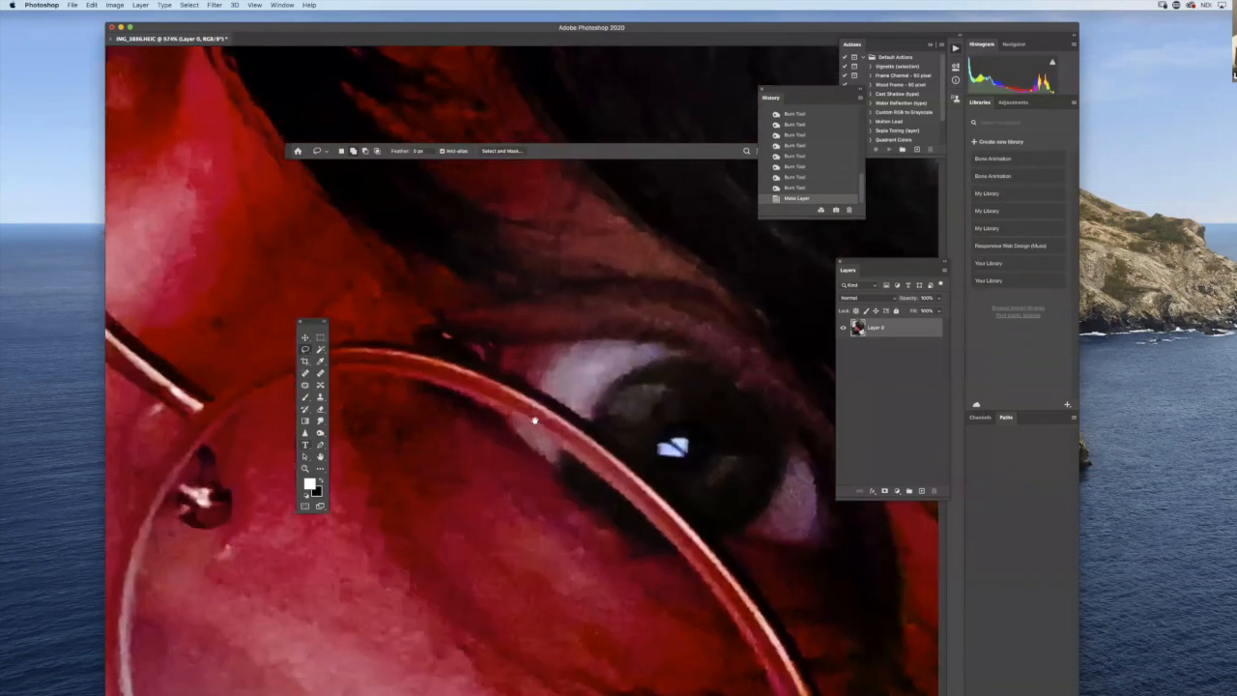
pyautogui.click(321, 409)
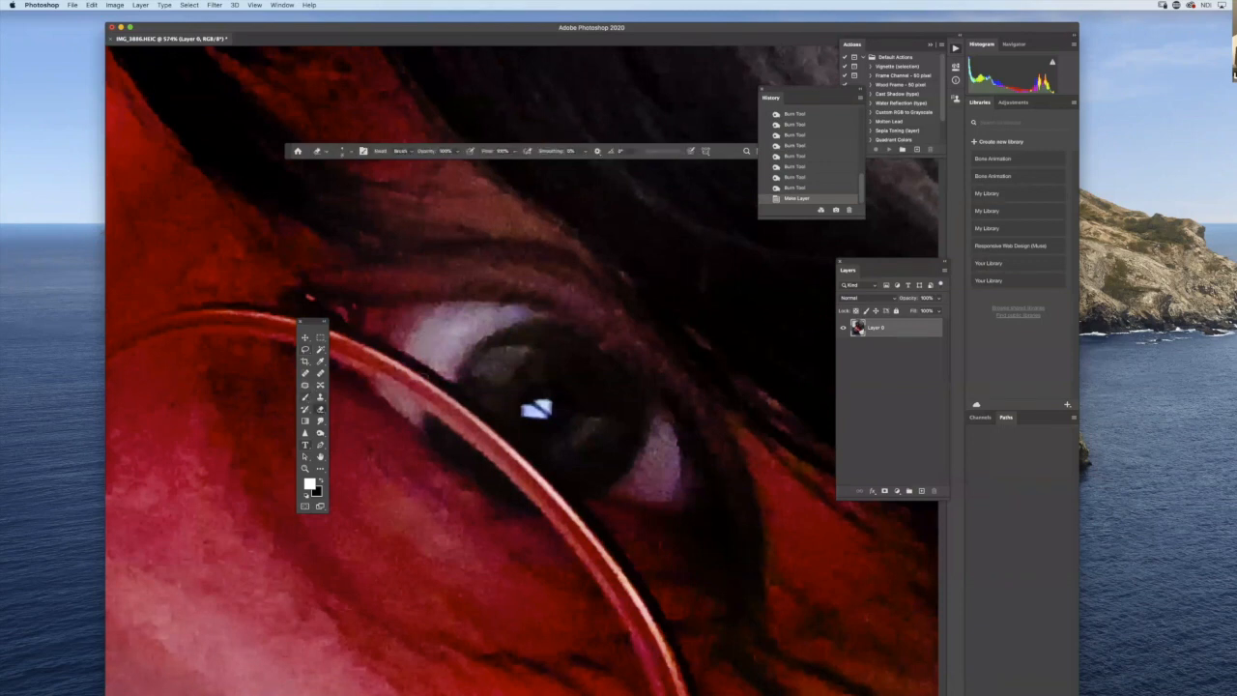
pyautogui.moveTo(385, 391); pyautogui.dragTo(518, 497)
pyautogui.moveTo(398, 396); pyautogui.dragTo(516, 490)
pyautogui.moveTo(490, 474); pyautogui.dragTo(386, 387)
pyautogui.moveTo(435, 433)
pyautogui.mouseDown()
pyautogui.moveTo(435, 421)
pyautogui.moveTo(442, 432)
pyautogui.mouseUp()
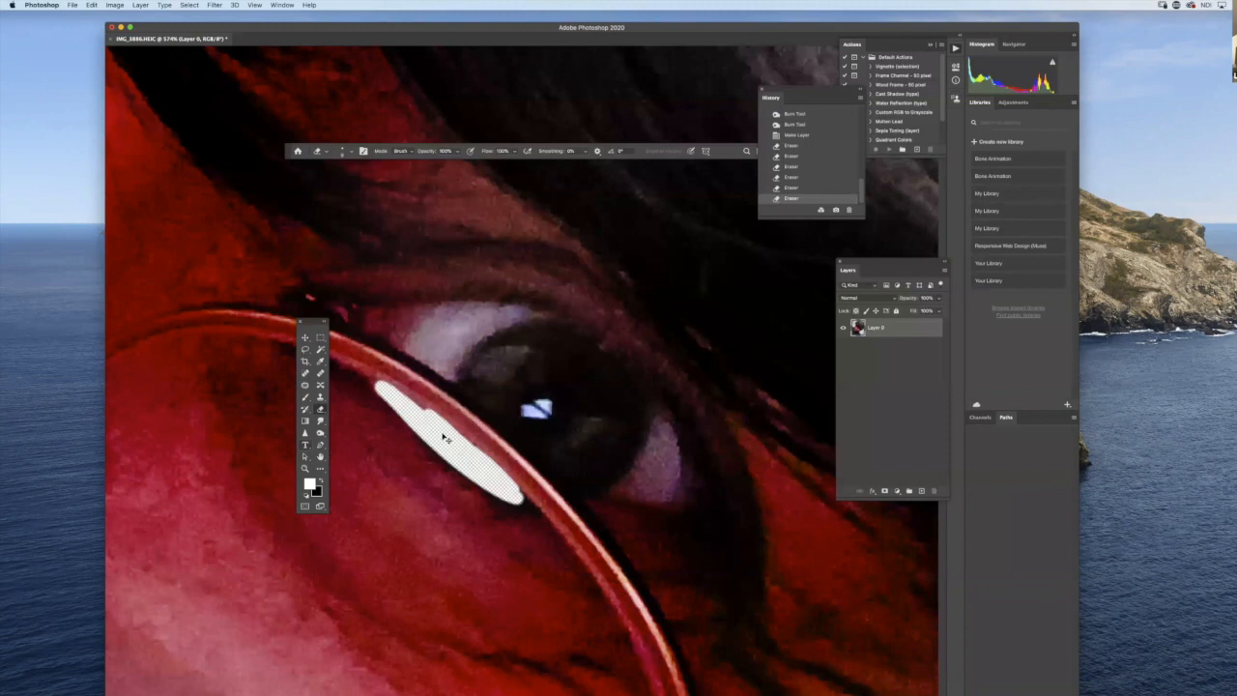
# - Undo the eraser strokes below the glasses rim
pyautogui.press('super+z')
pyautogui.press('super+z')
pyautogui.press('super+z')
pyautogui.press('super+z')
pyautogui.press('super+z')
pyautogui.press('super+z')
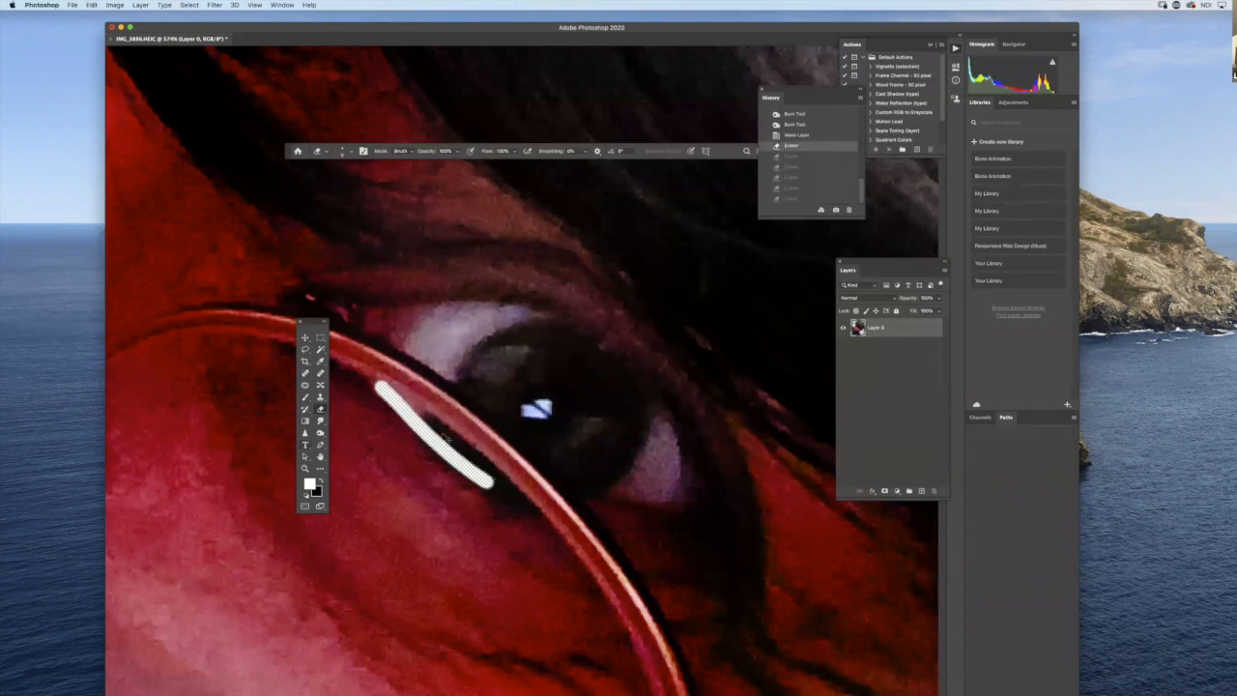
# - Select the right-hand eye above the glasses rim with a closed Polygonal Lasso outline along the rim and upper eyelid
pyautogui.press('l')
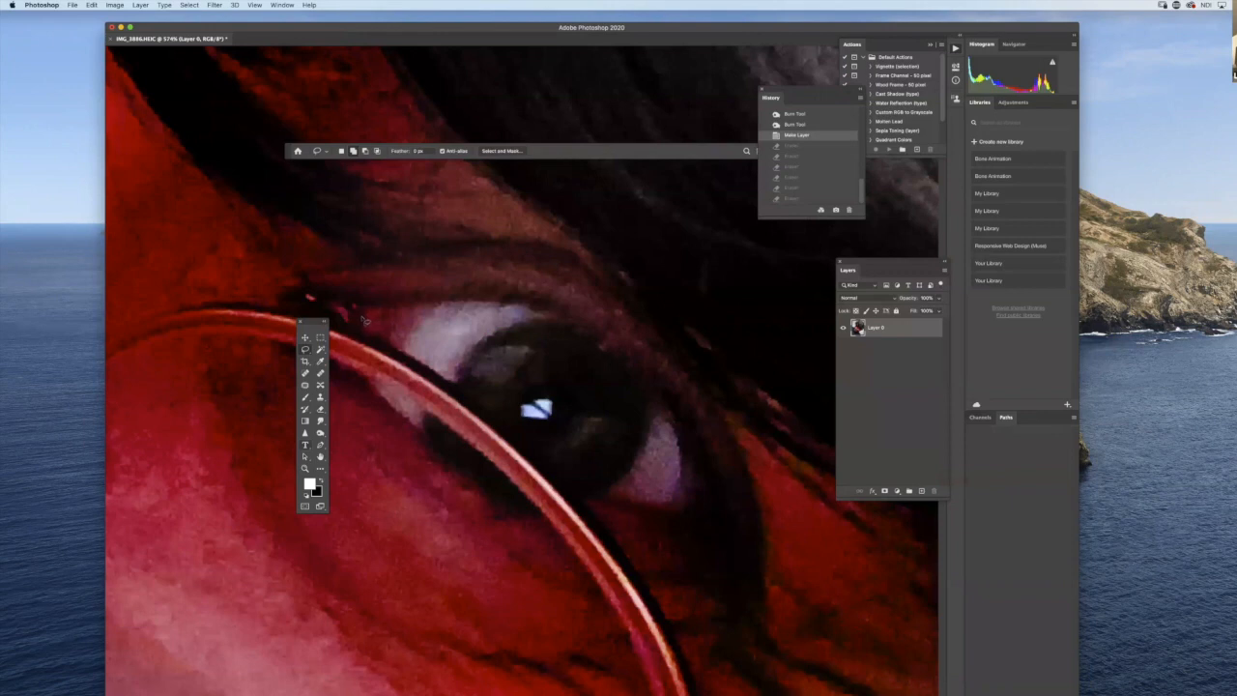
pyautogui.moveTo(307, 350); pyautogui.dragTo(353, 358)
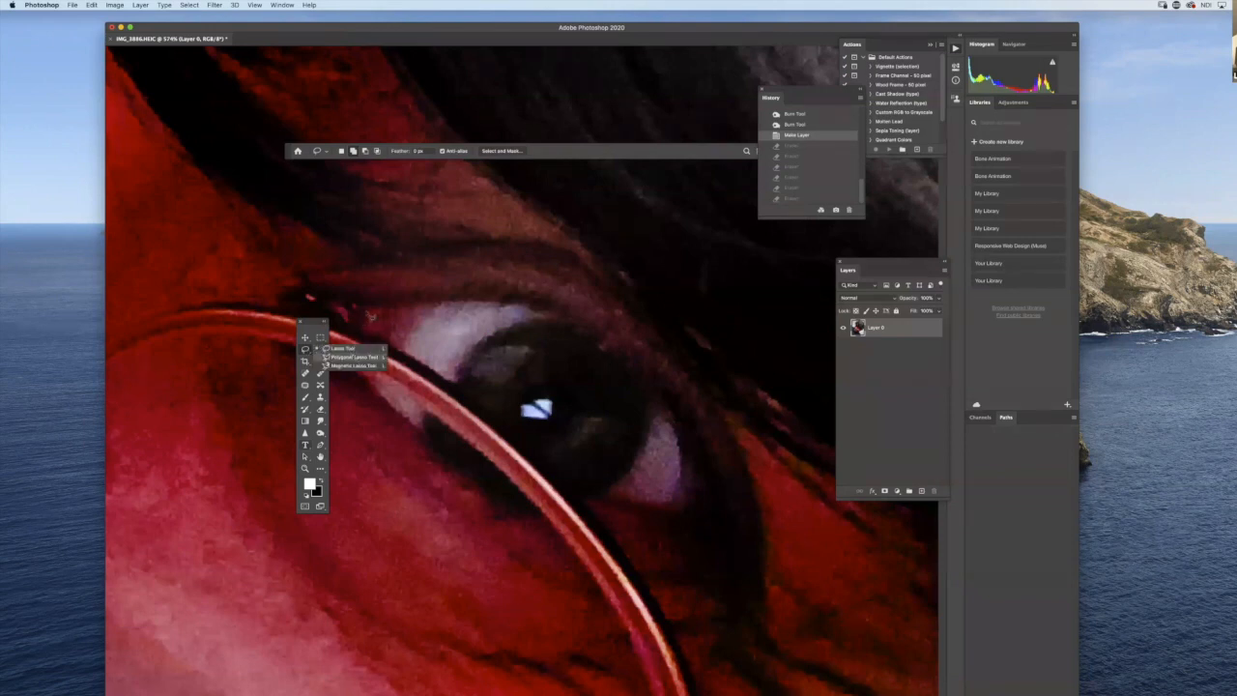
pyautogui.click(353, 358)
pyautogui.click(360, 308)
pyautogui.click(425, 364)
pyautogui.click(511, 428)
pyautogui.click(574, 488)
pyautogui.click(682, 509)
pyautogui.click(692, 480)
pyautogui.click(667, 403)
pyautogui.click(635, 349)
pyautogui.click(545, 302)
pyautogui.click(452, 299)
pyautogui.click(368, 309)
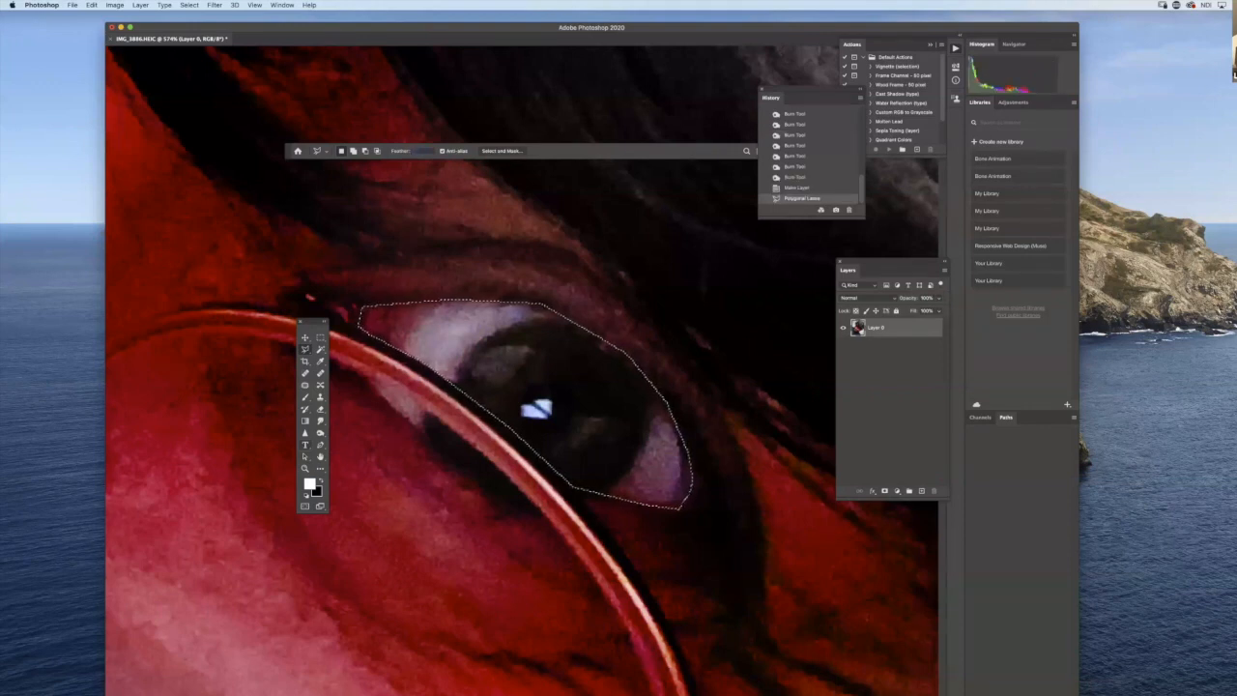
# - Delete the selected right-hand eye area above the glasses rim with the lasso feather at 0 px
pyautogui.click(879, 335)
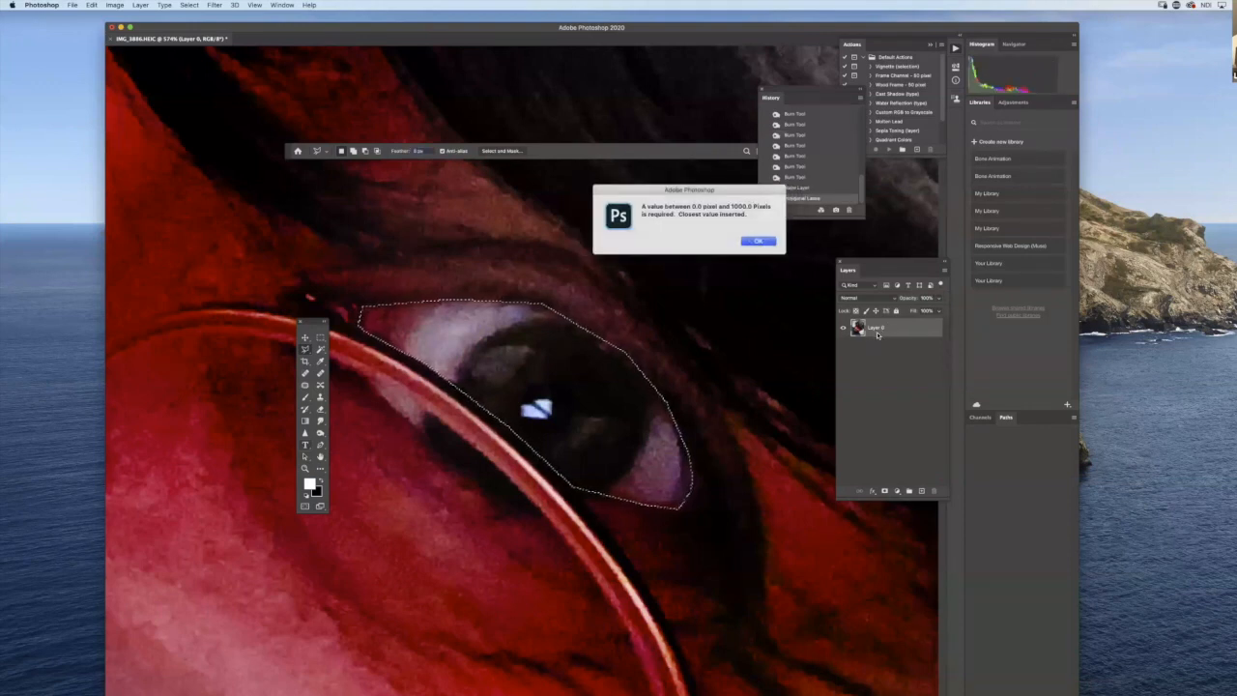
pyautogui.click(758, 242)
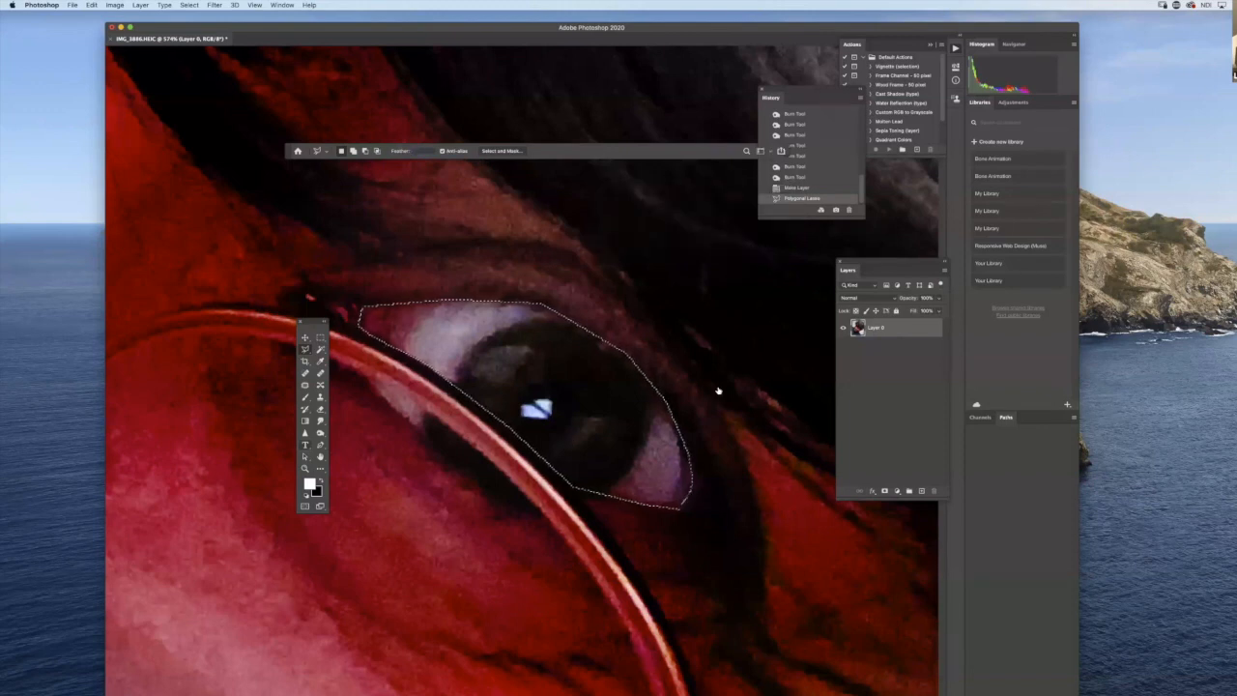
pyautogui.click(684, 390)
pyautogui.press('Return')
pyautogui.click(320, 338)
pyautogui.press('Delete')
# - Outline the sliver of the right-hand eye below the glasses rim with the Polygonal Lasso and delete it
pyautogui.moveTo(305, 350); pyautogui.dragTo(371, 375)
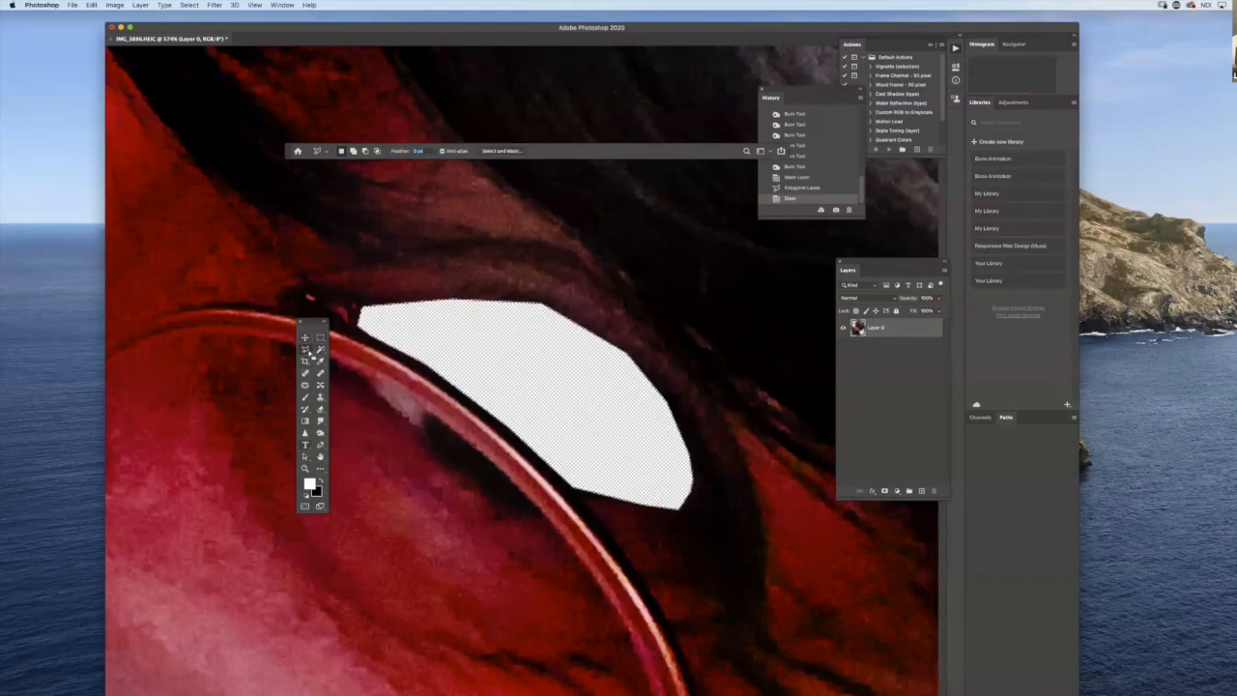
pyautogui.click(367, 374)
pyautogui.click(427, 440)
pyautogui.click(514, 511)
pyautogui.click(541, 517)
pyautogui.click(500, 468)
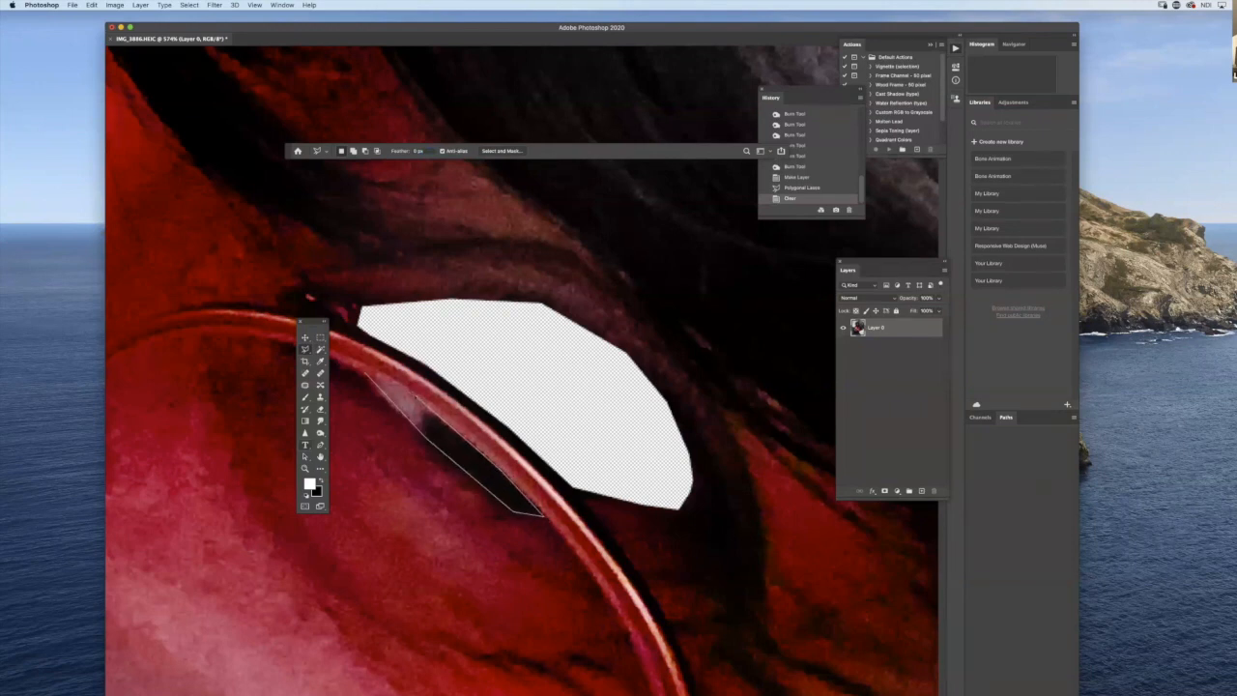
pyautogui.click(368, 375)
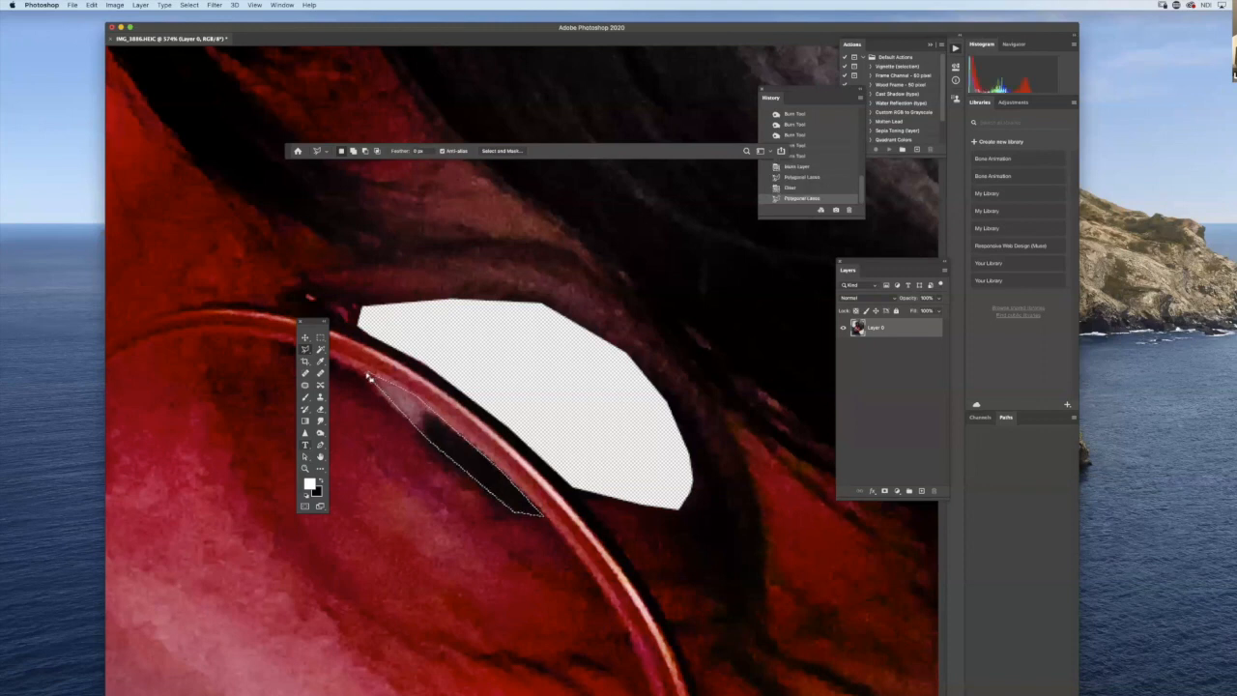
pyautogui.press('Delete')
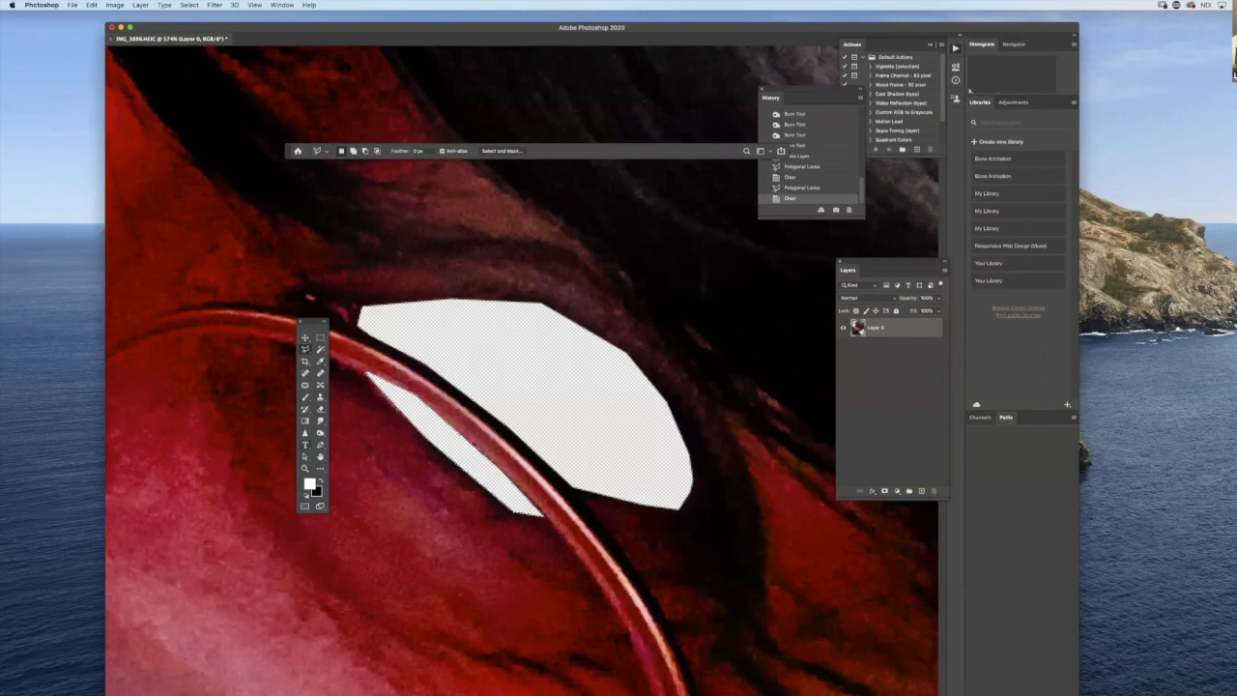
# - Outline the left-hand eye along its lids and the glasses rim with the Polygonal Lasso and delete it
pyautogui.hscroll(-15, 629, 445)
pyautogui.scroll(10, 629, 445)
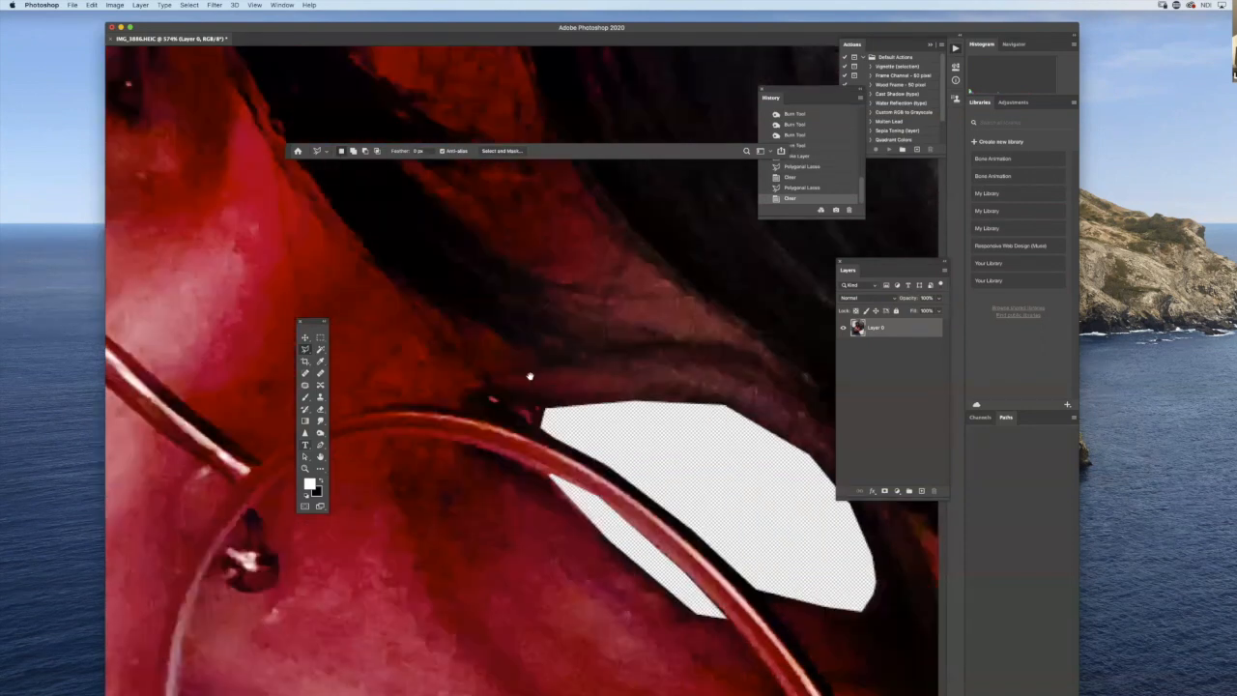
pyautogui.scroll(9, 630, 425)
pyautogui.hscroll(-6, 630, 425)
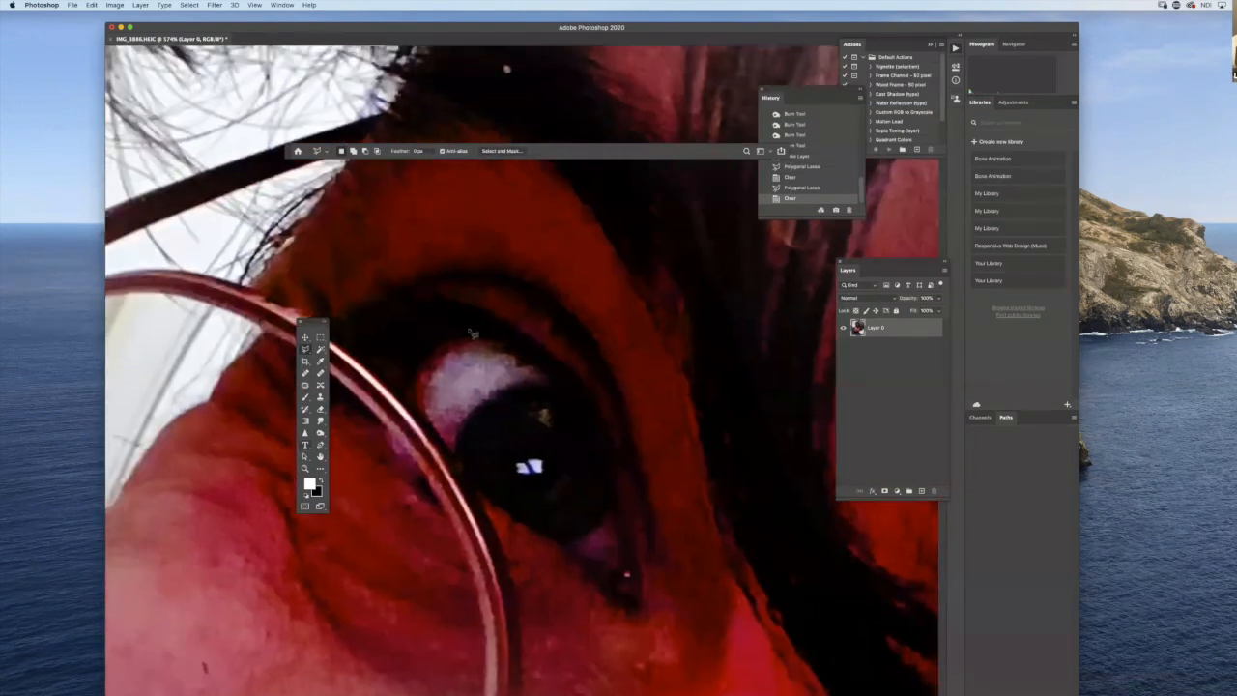
pyautogui.click(474, 330)
pyautogui.click(543, 367)
pyautogui.click(581, 404)
pyautogui.click(602, 448)
pyautogui.click(616, 506)
pyautogui.click(624, 561)
pyautogui.click(620, 574)
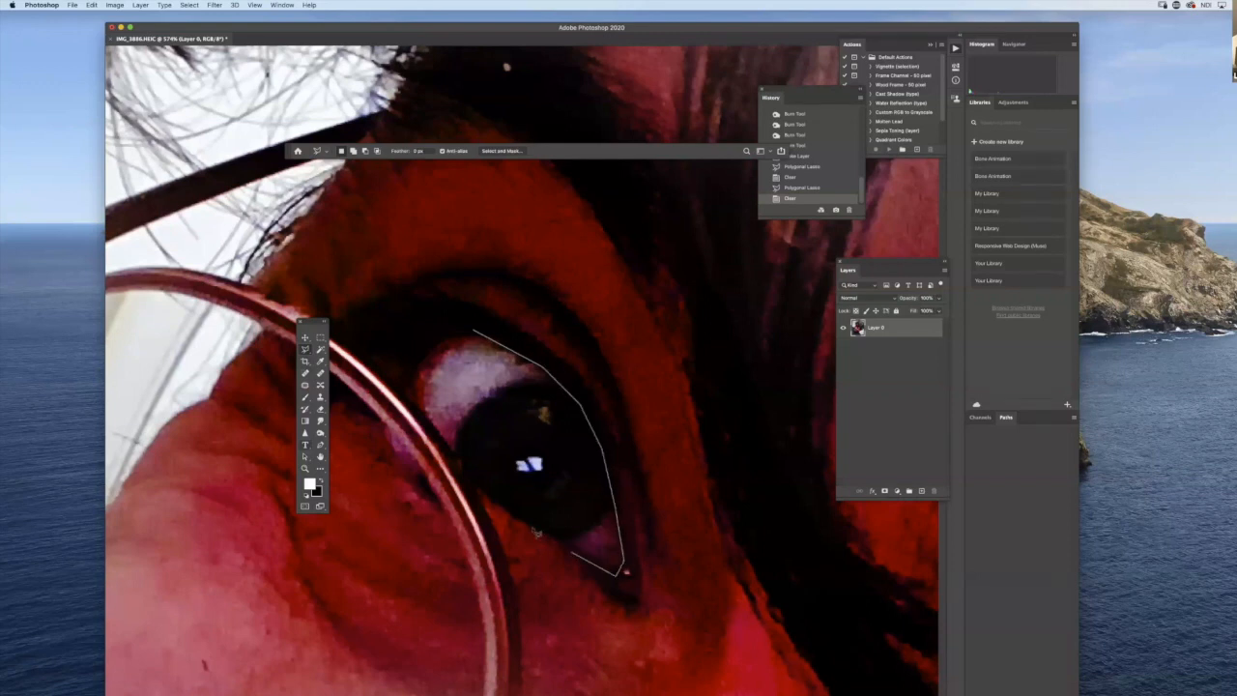
pyautogui.click(473, 488)
pyautogui.click(427, 419)
pyautogui.click(402, 386)
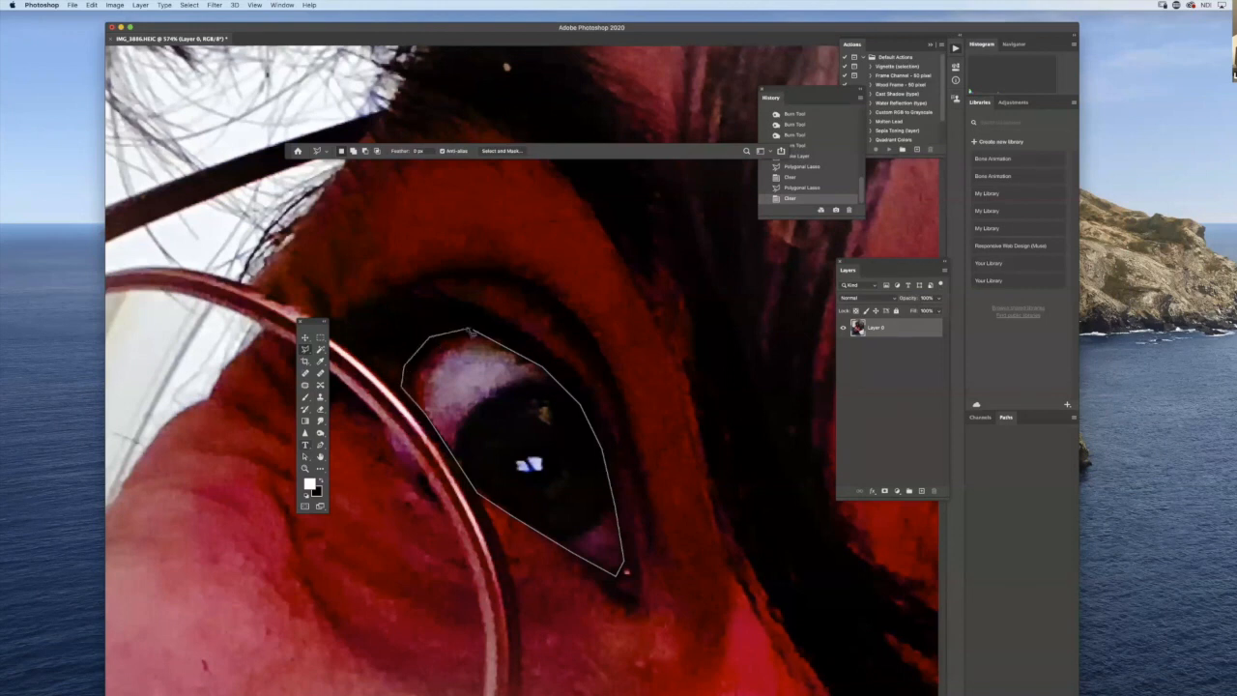
pyautogui.click(473, 332)
pyautogui.press('BackSpace')
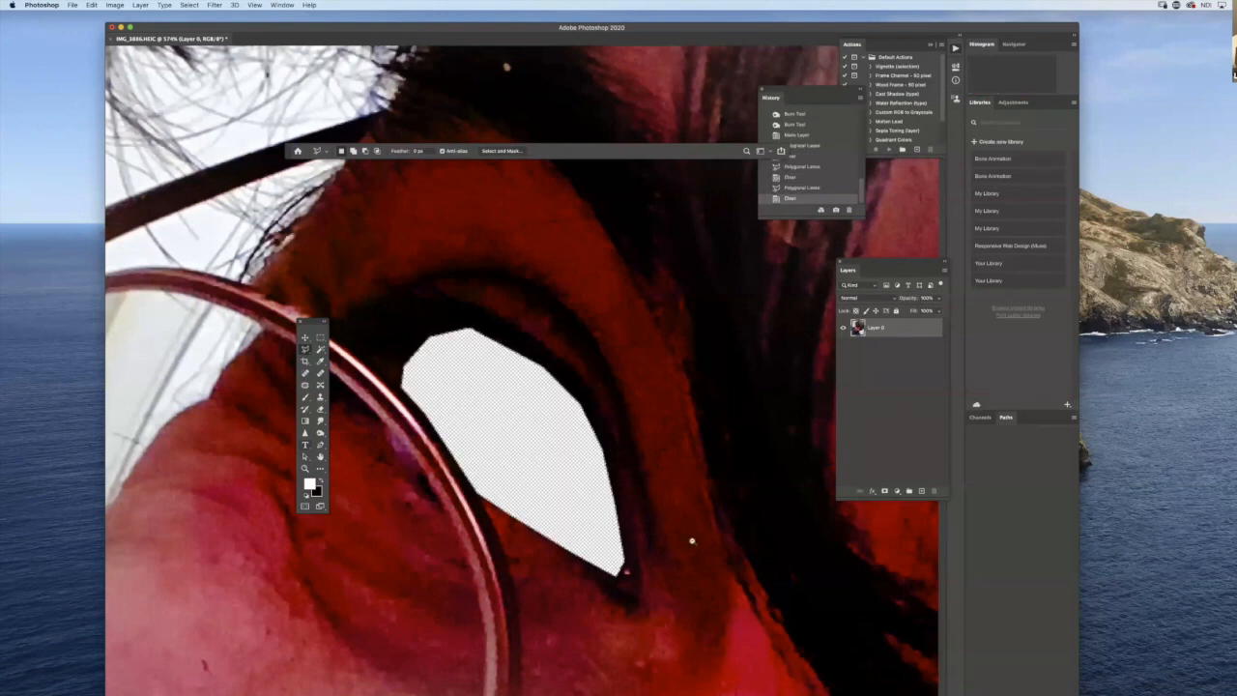
# - Switch to Safari and search Google Images for "pigeon eyes" in a new window
pyautogui.press('super+minus')
pyautogui.press('super+minus')
pyautogui.keyDown('alt'); pyautogui.click(699, 550); pyautogui.keyUp('alt')
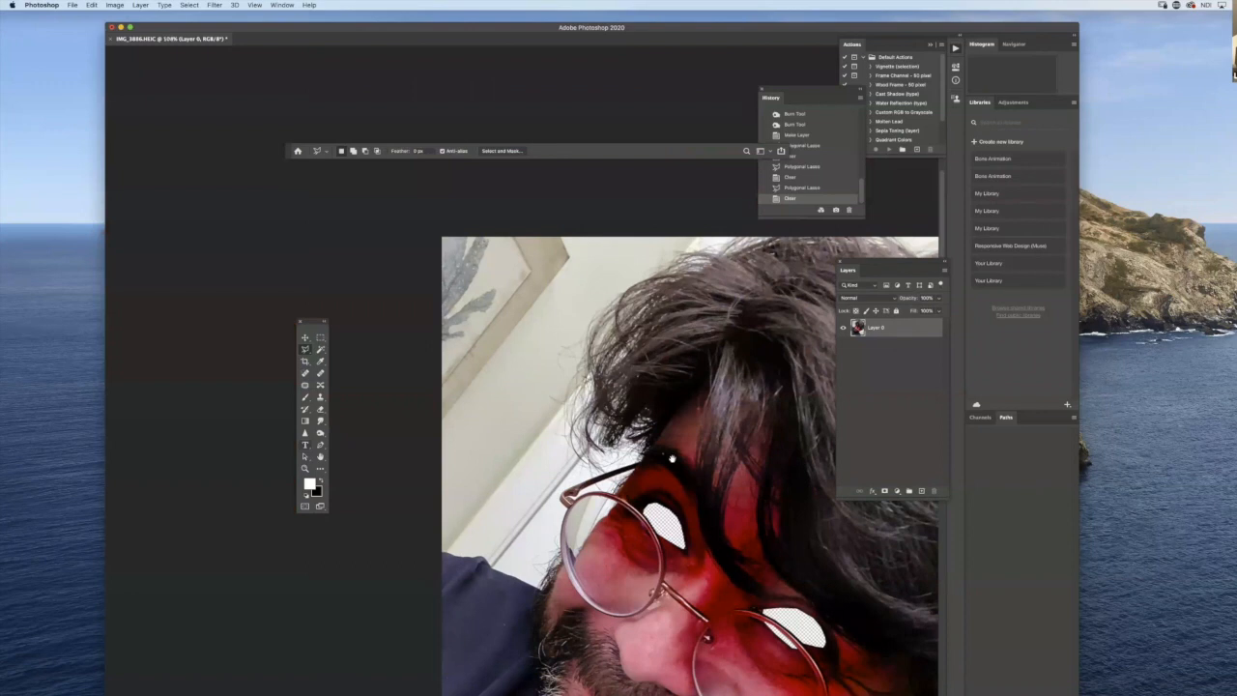
pyautogui.moveTo(633, 457); pyautogui.dragTo(513, 329)
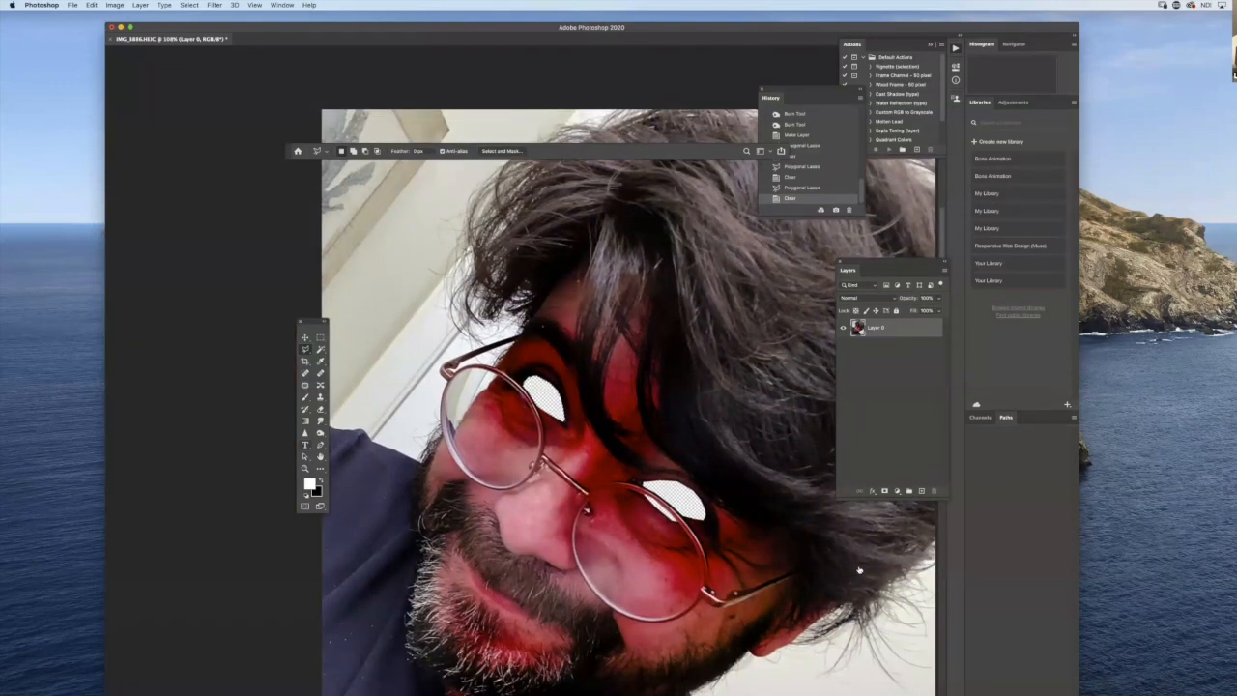
pyautogui.press('super+Tab')
pyautogui.press('super+Tab')
pyautogui.press('super+Tab')
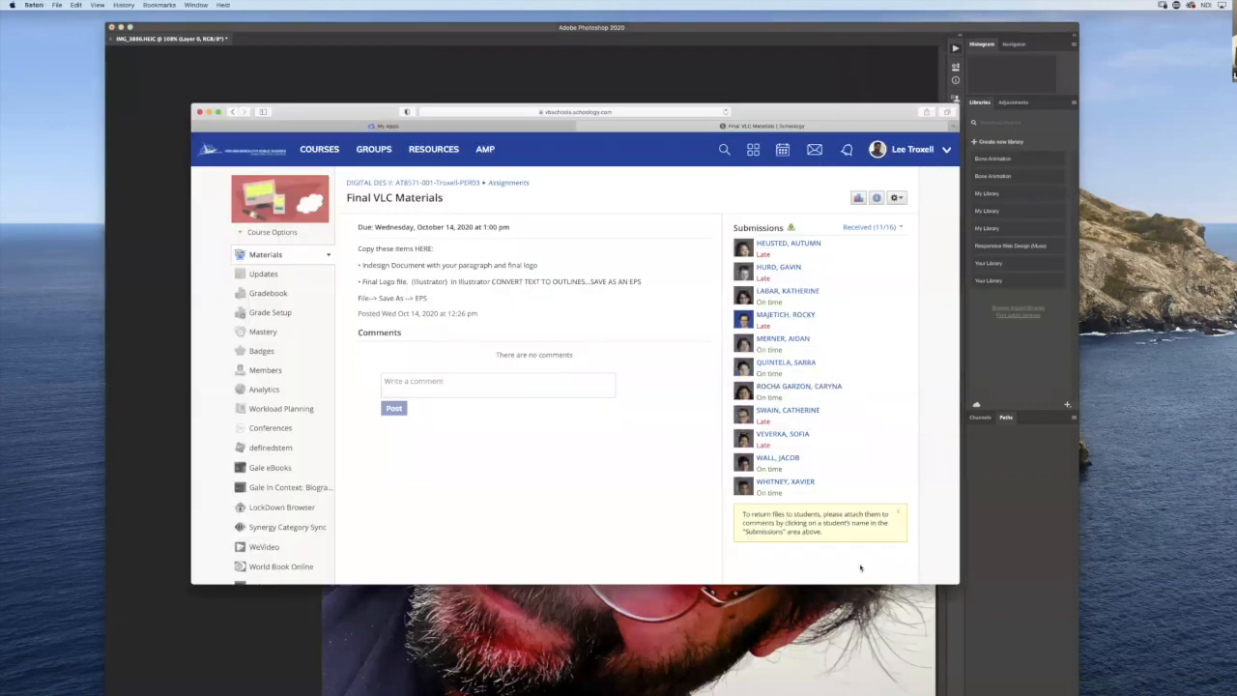
pyautogui.press('super+n')
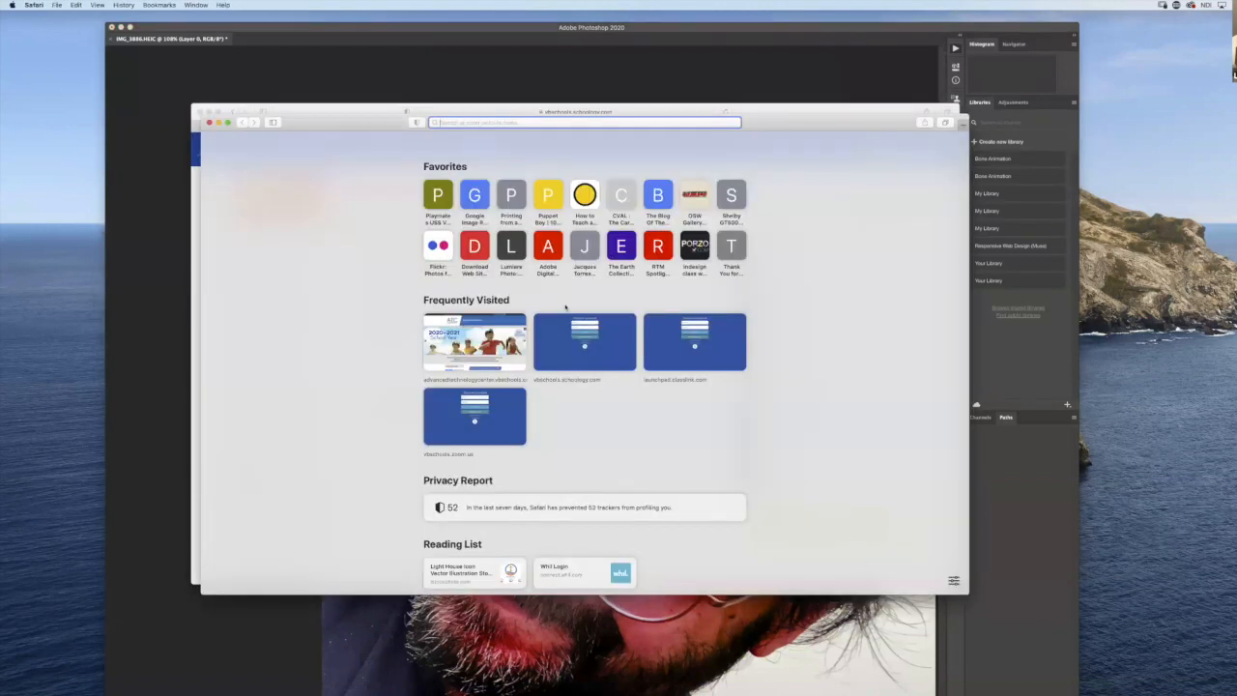
pyautogui.write('pig')
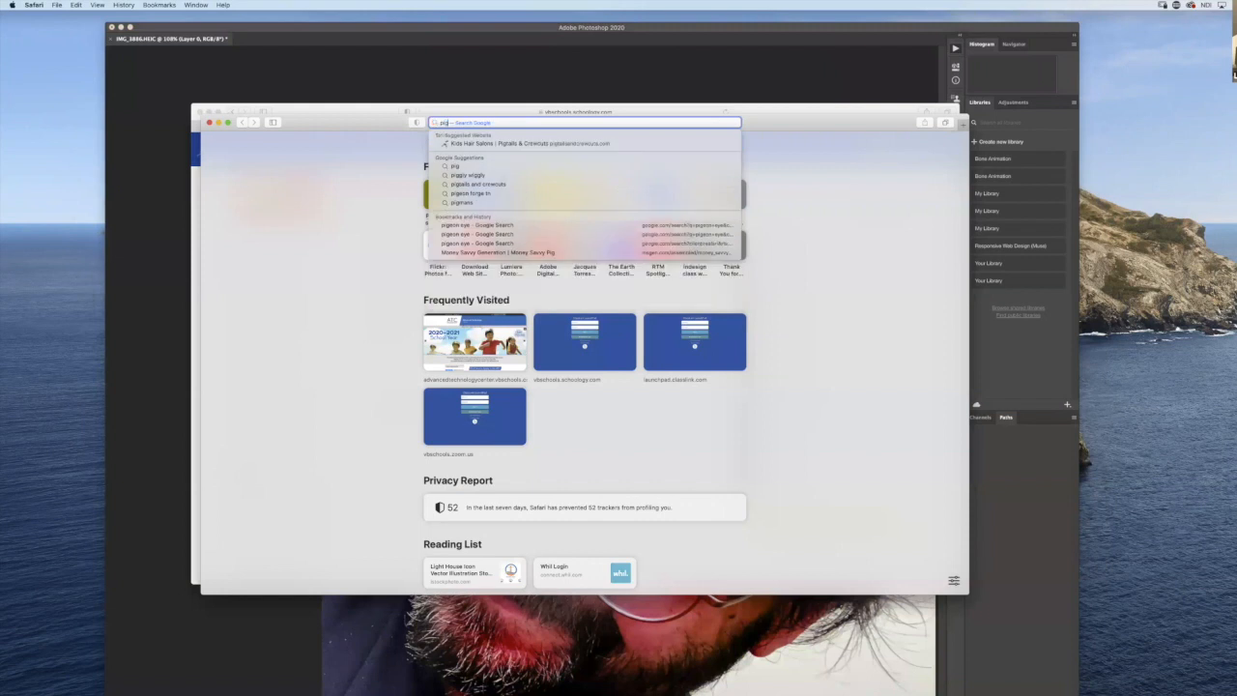
pyautogui.write('eon e')
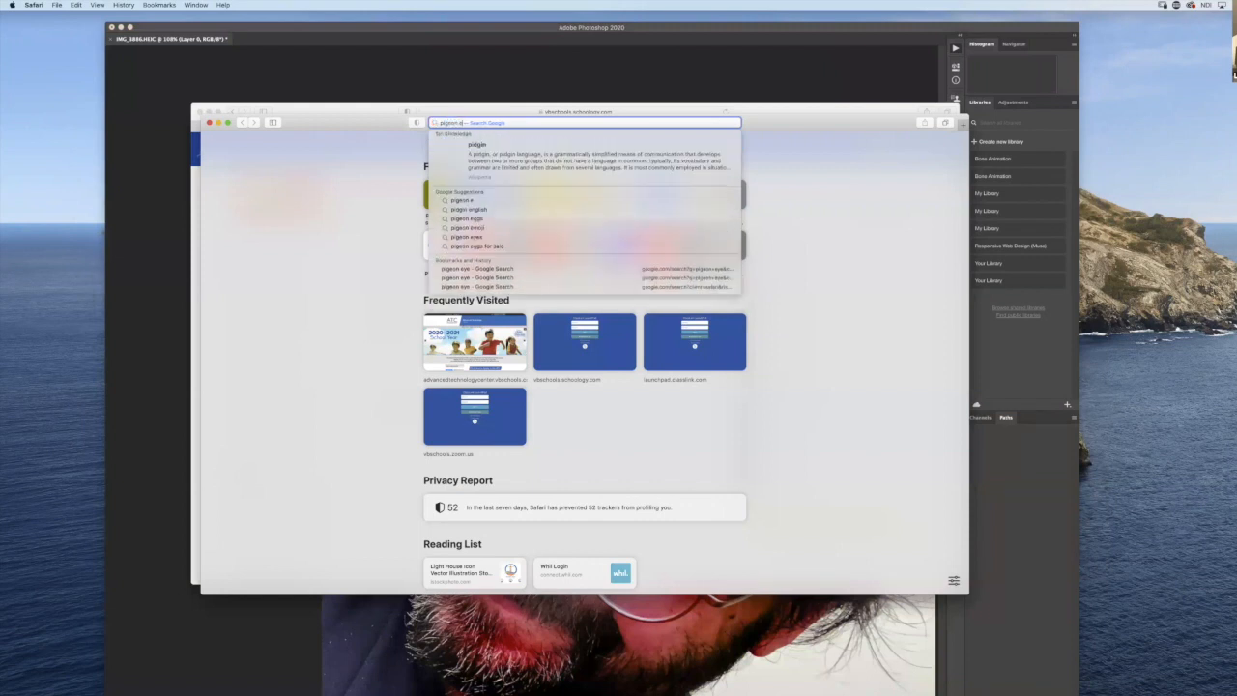
pyautogui.click(479, 238)
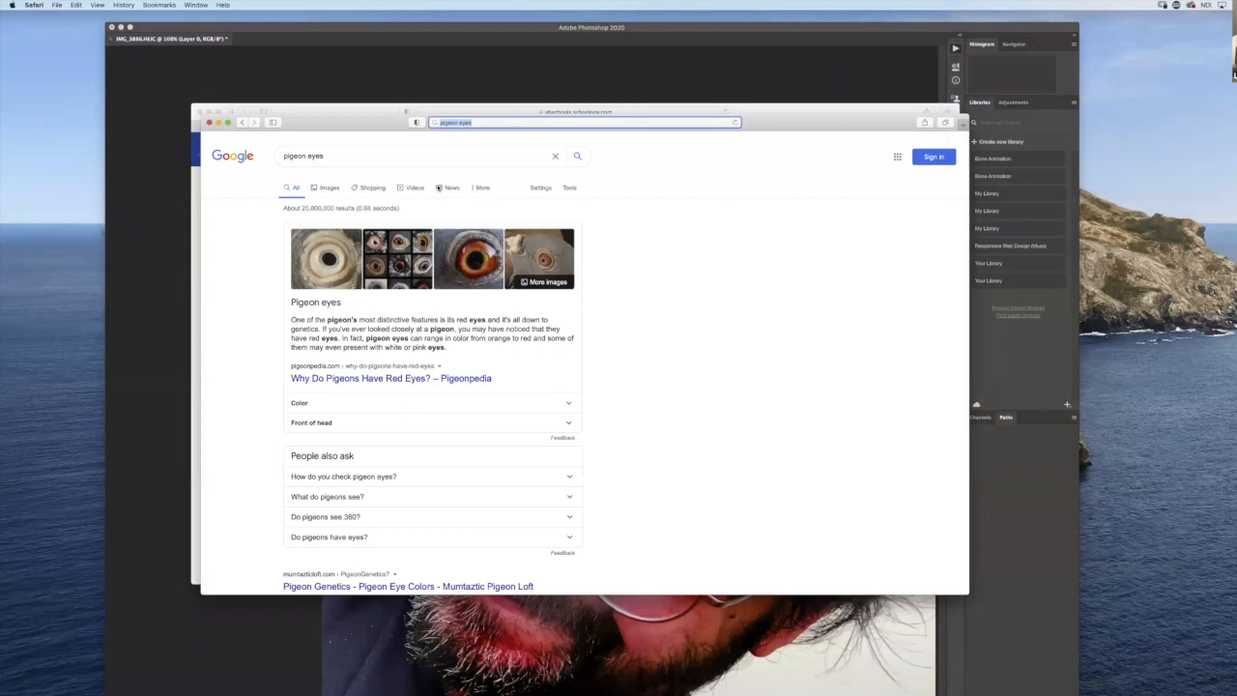
pyautogui.click(330, 189)
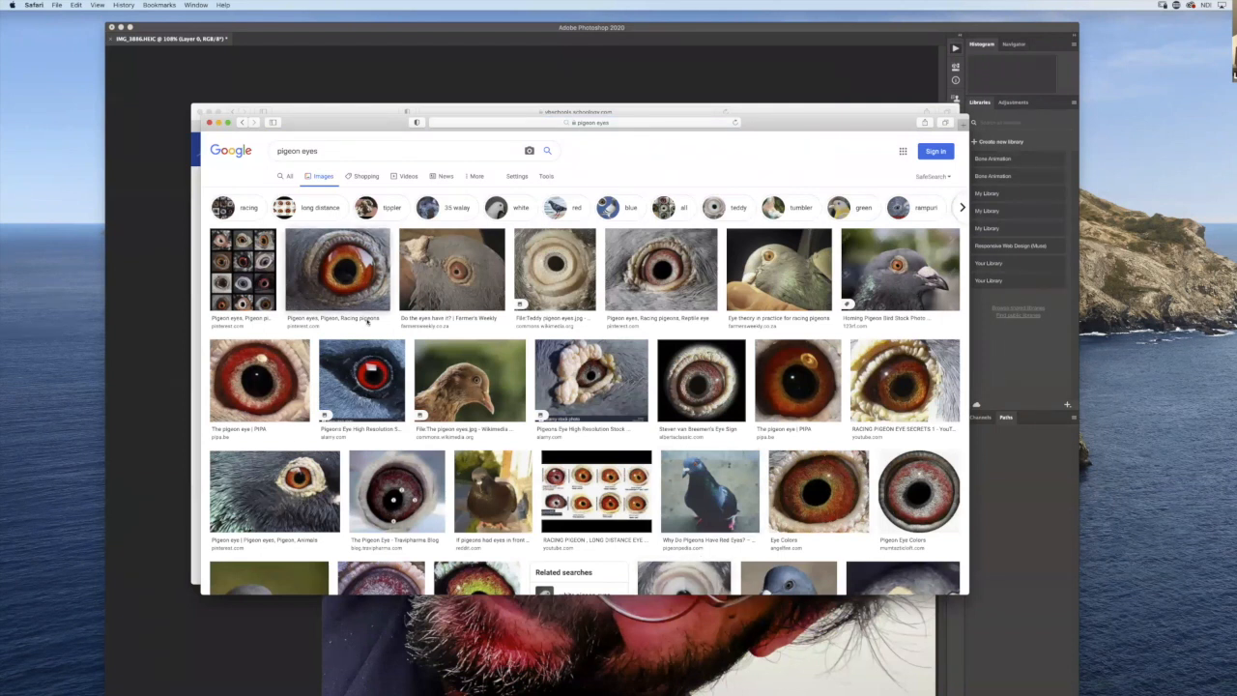
# - Bring the orange-red pigeon eye picture from Pinterest into the Photoshop portrait as a new layer, accepting the colour profile conversion
pyautogui.click(360, 286)
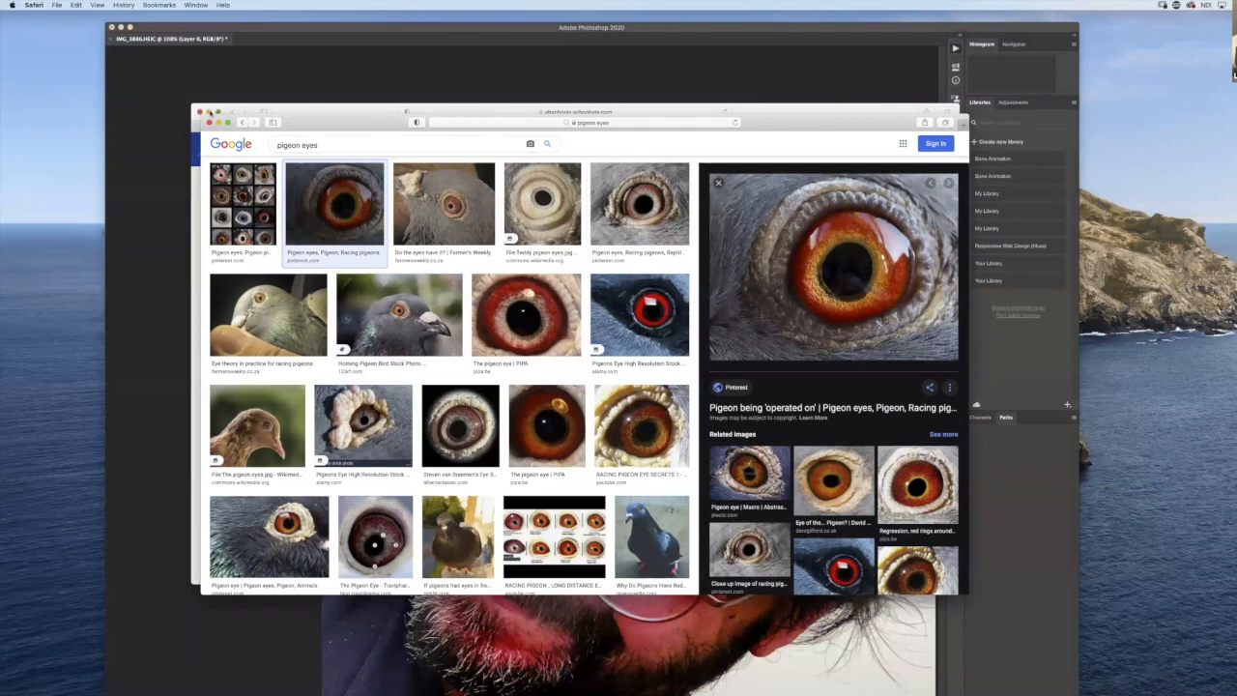
pyautogui.moveTo(305, 124); pyautogui.dragTo(402, 221)
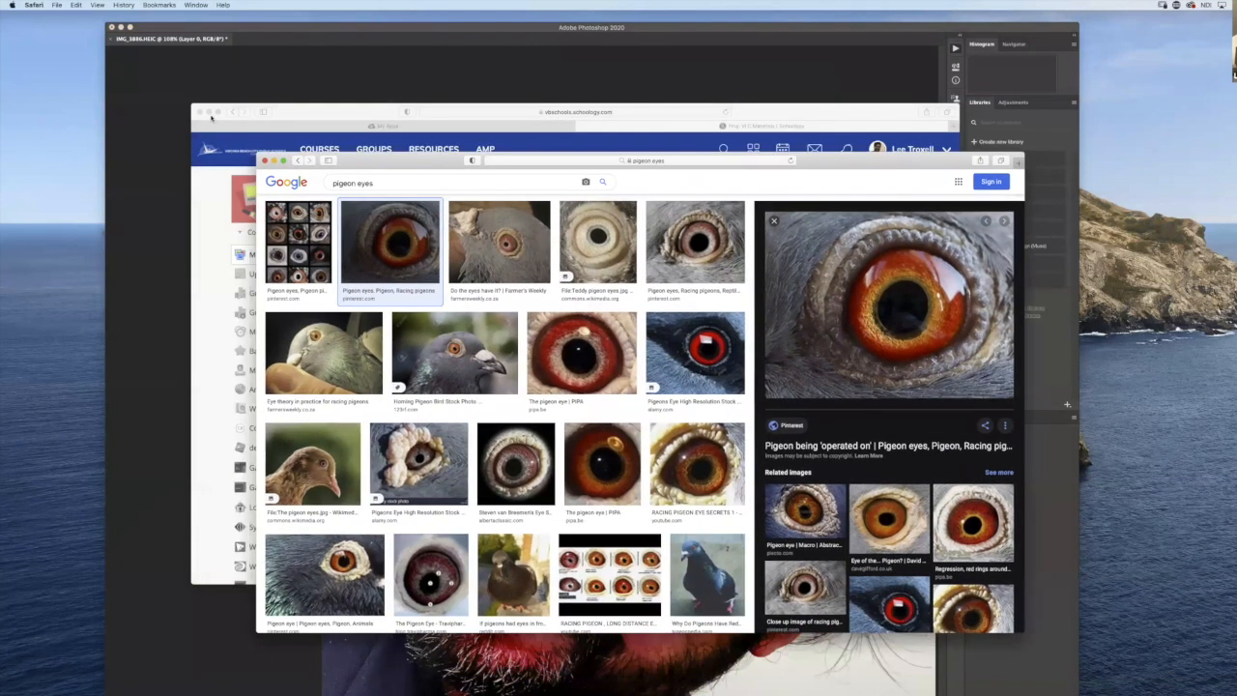
pyautogui.click(208, 113)
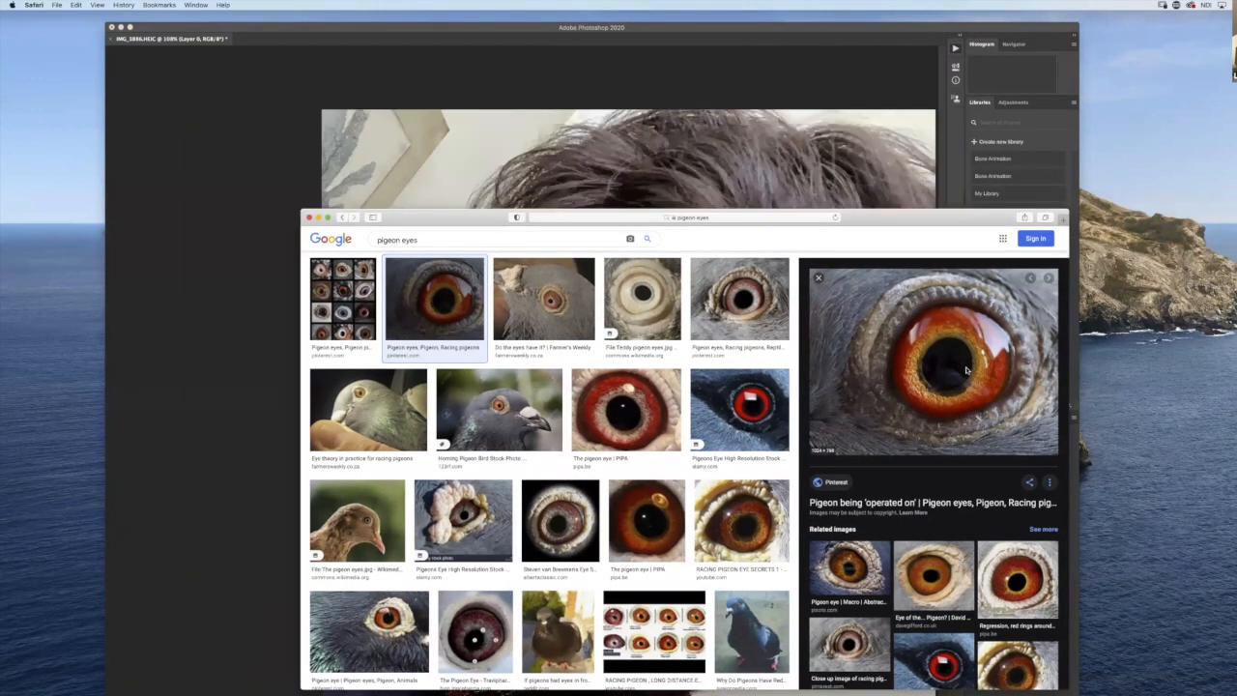
pyautogui.moveTo(968, 291); pyautogui.dragTo(561, 160)
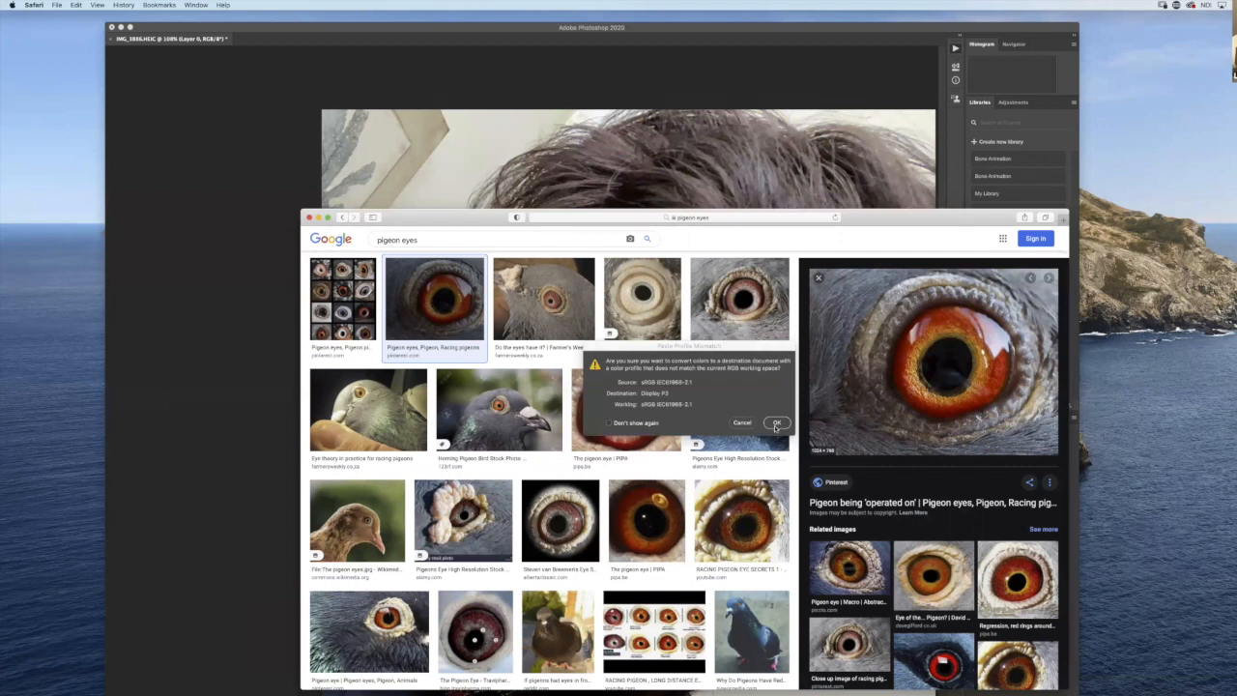
pyautogui.click(776, 422)
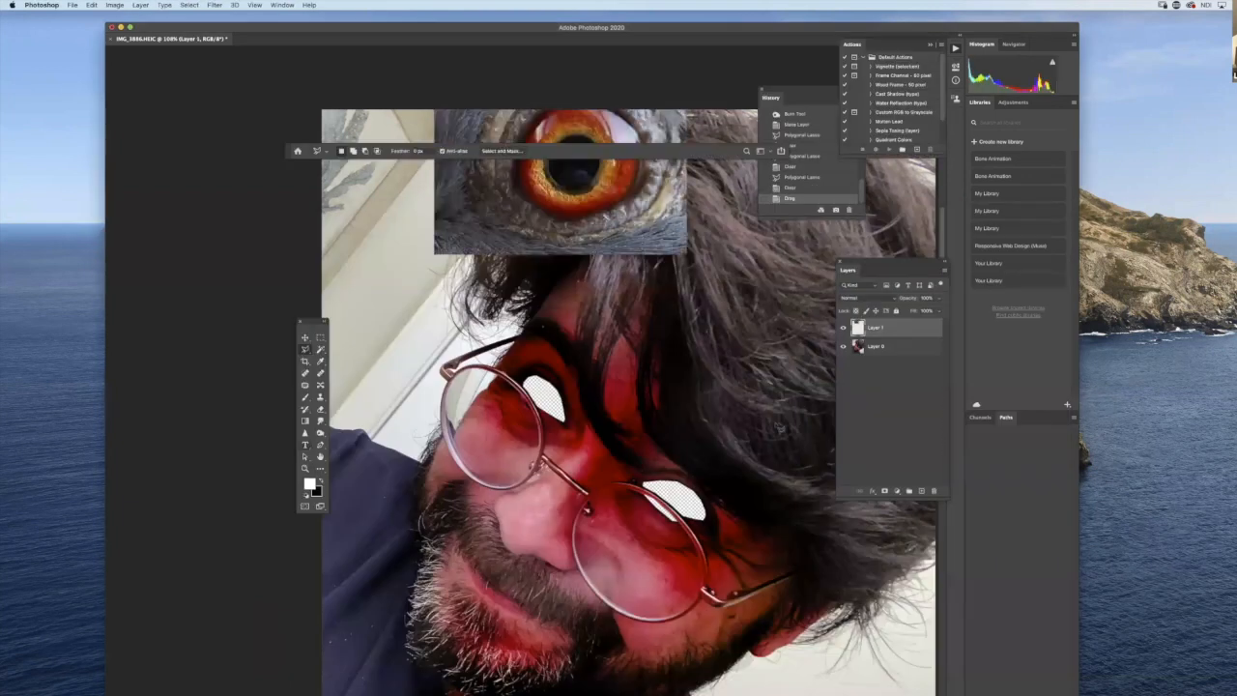
# - Move the pigeon eye picture over the left-hand eye area and set its layer's blend mode to Multiply
pyautogui.press('v')
pyautogui.moveTo(614, 198); pyautogui.dragTo(610, 461)
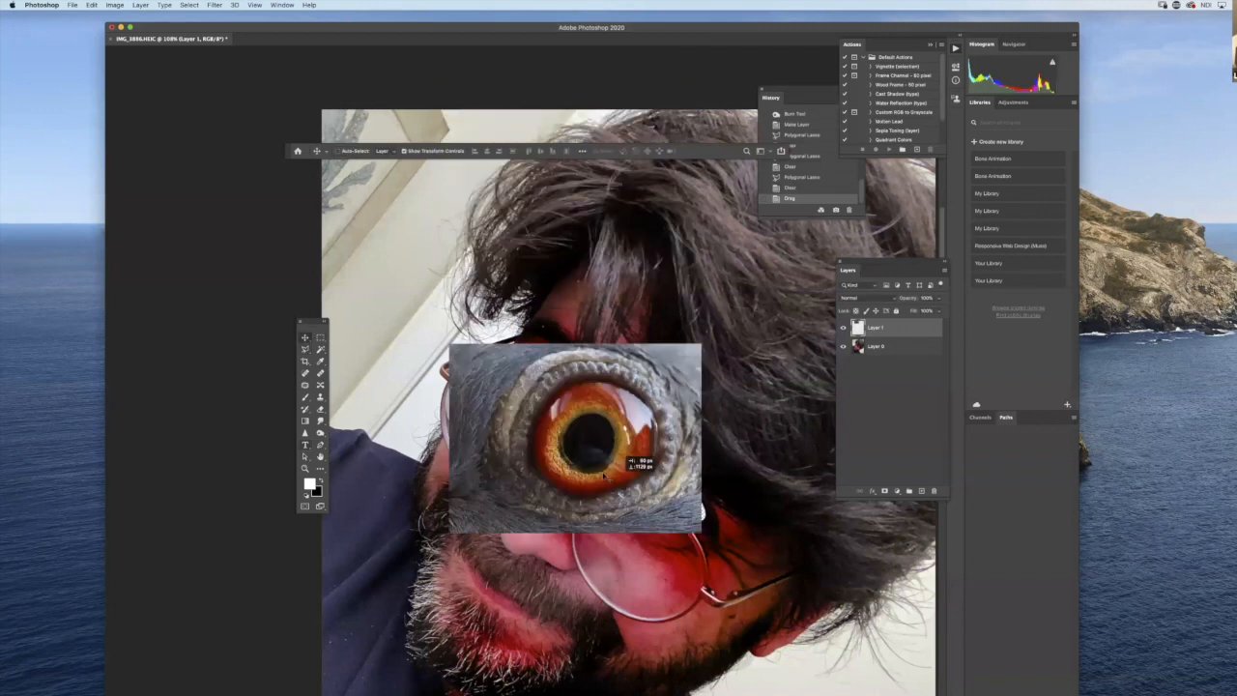
pyautogui.click(893, 297)
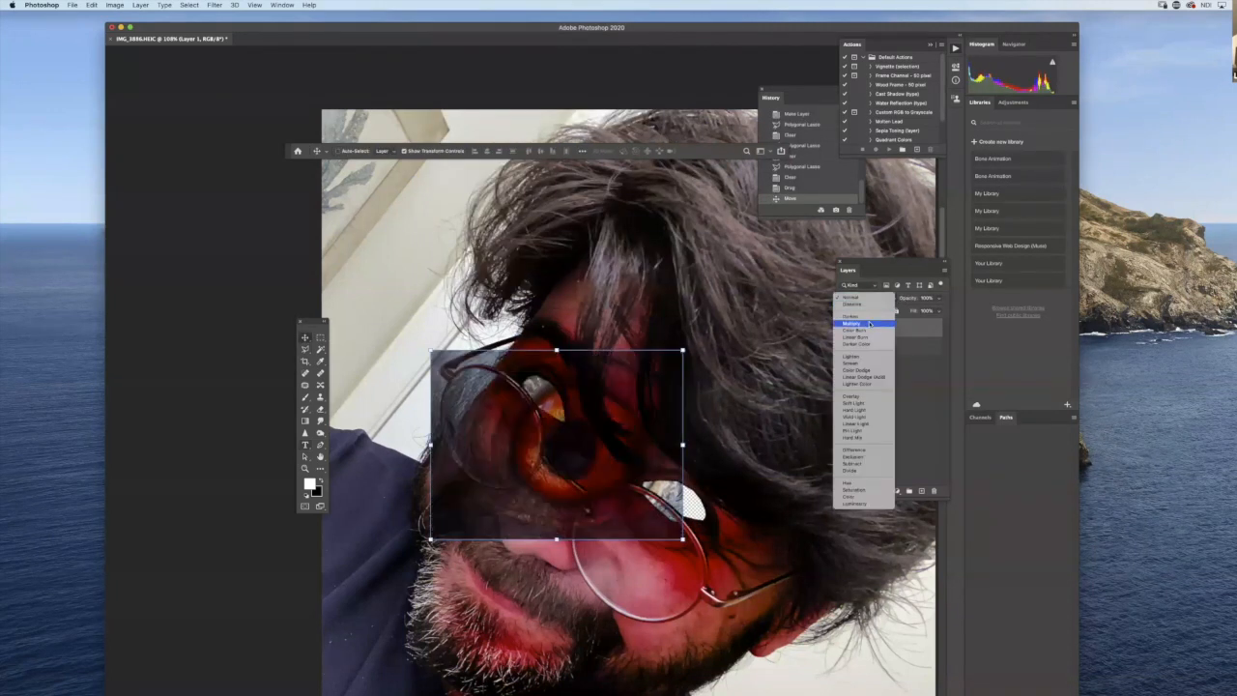
pyautogui.click(870, 324)
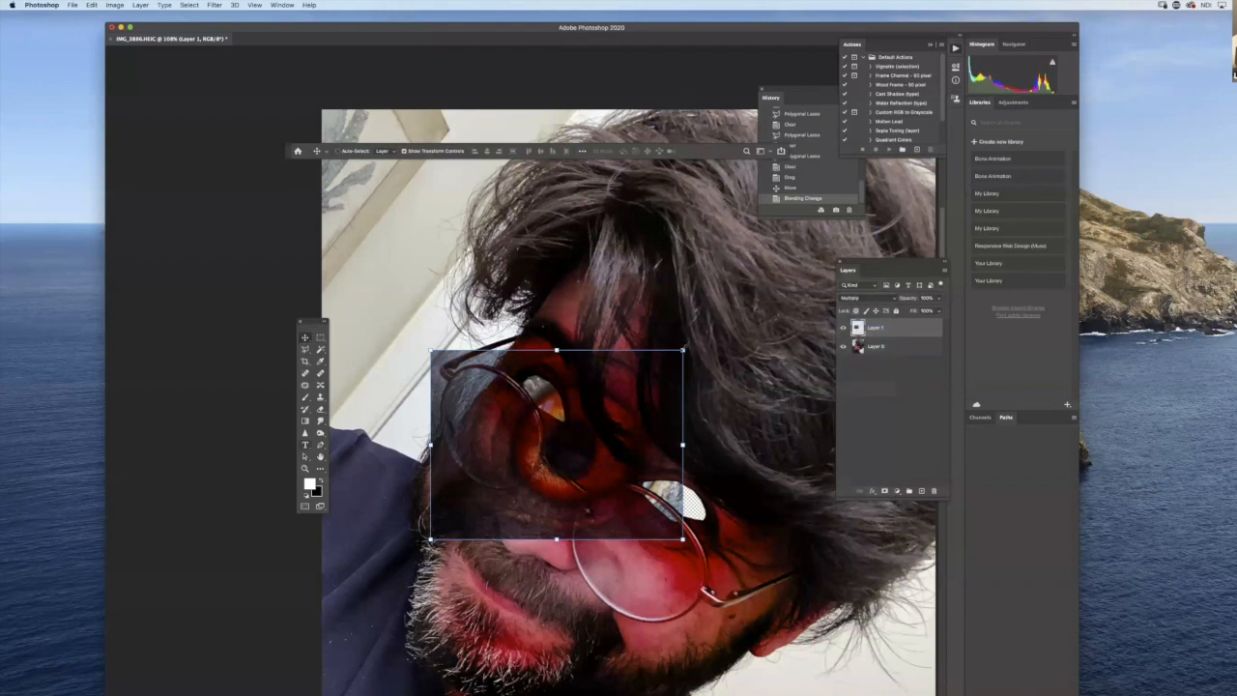
# - Scale down, rotate and position the pigeon eye so its iris fills the left-hand eye opening, and apply the transform
pyautogui.moveTo(682, 350); pyautogui.dragTo(553, 370)
pyautogui.moveTo(613, 339); pyautogui.dragTo(635, 430)
pyautogui.moveTo(557, 389); pyautogui.dragTo(554, 372)
pyautogui.moveTo(636, 426); pyautogui.dragTo(642, 377)
pyautogui.moveTo(552, 393); pyautogui.dragTo(561, 398)
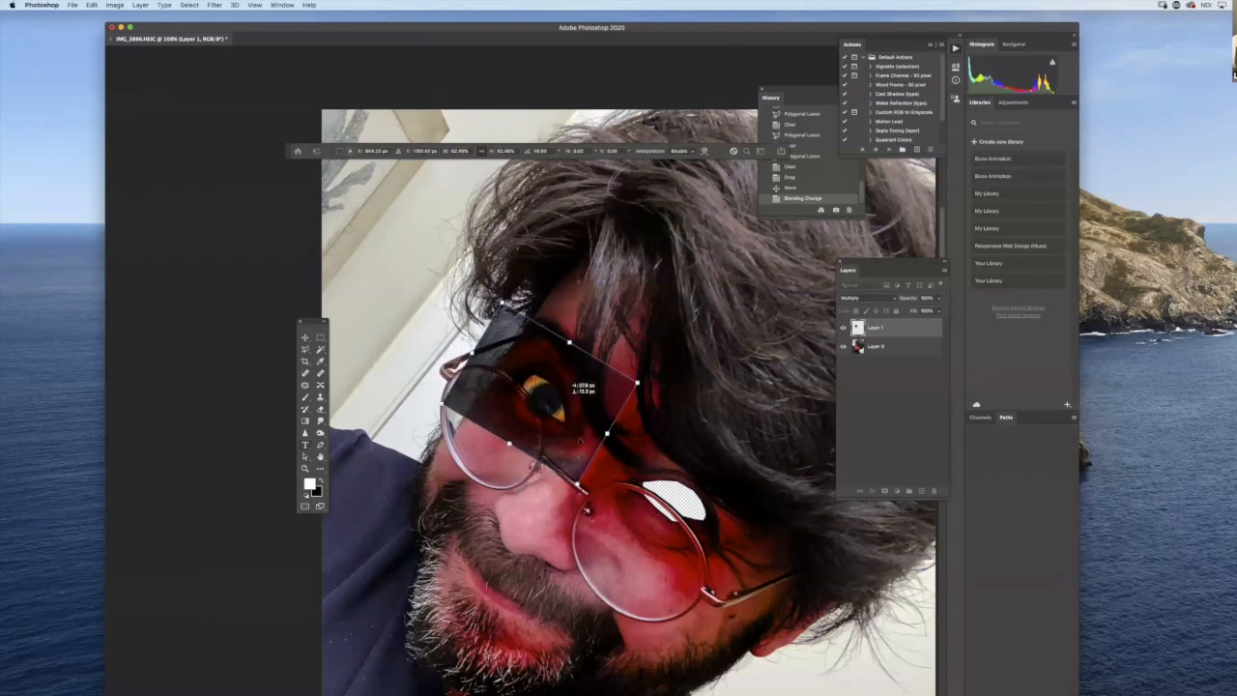
pyautogui.moveTo(577, 485); pyautogui.dragTo(567, 447)
pyautogui.moveTo(512, 313); pyautogui.dragTo(517, 326)
pyautogui.moveTo(548, 395); pyautogui.dragTo(545, 398)
pyautogui.press('Return')
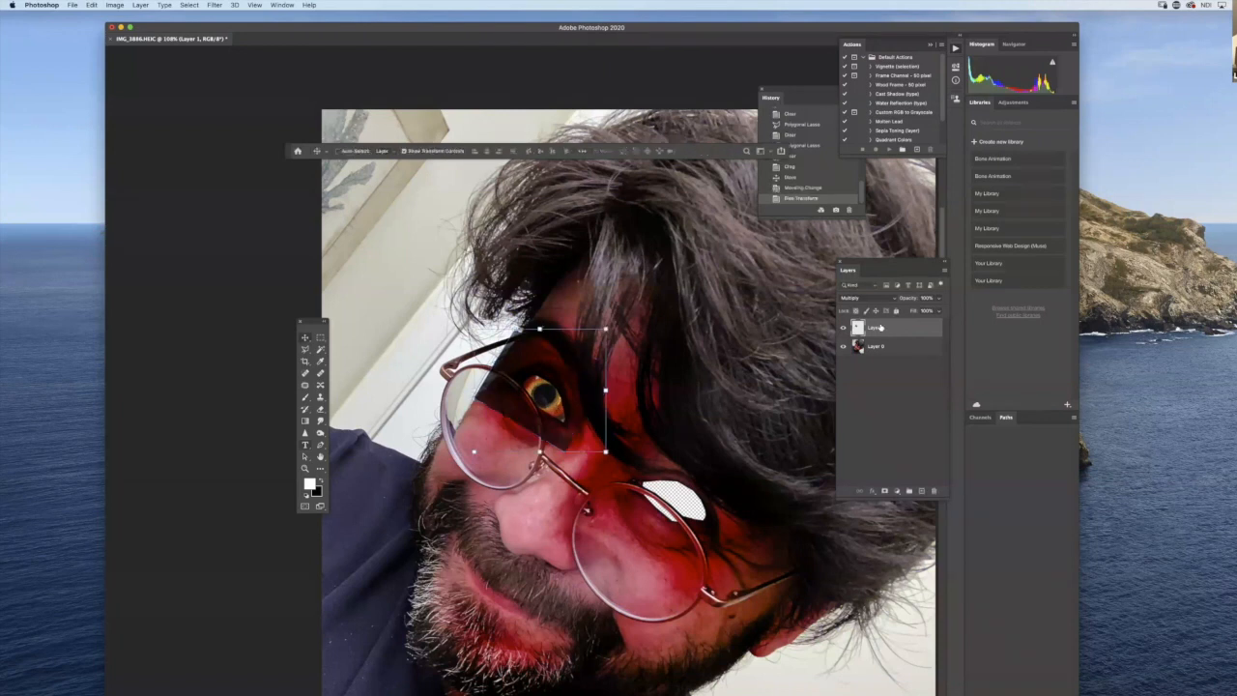
# - Duplicate the pigeon eye layer and move the copy over the right-hand eye opening
pyautogui.doubleClick(882, 330)
pyautogui.moveTo(906, 330); pyautogui.dragTo(922, 491)
pyautogui.moveTo(544, 396); pyautogui.dragTo(679, 492)
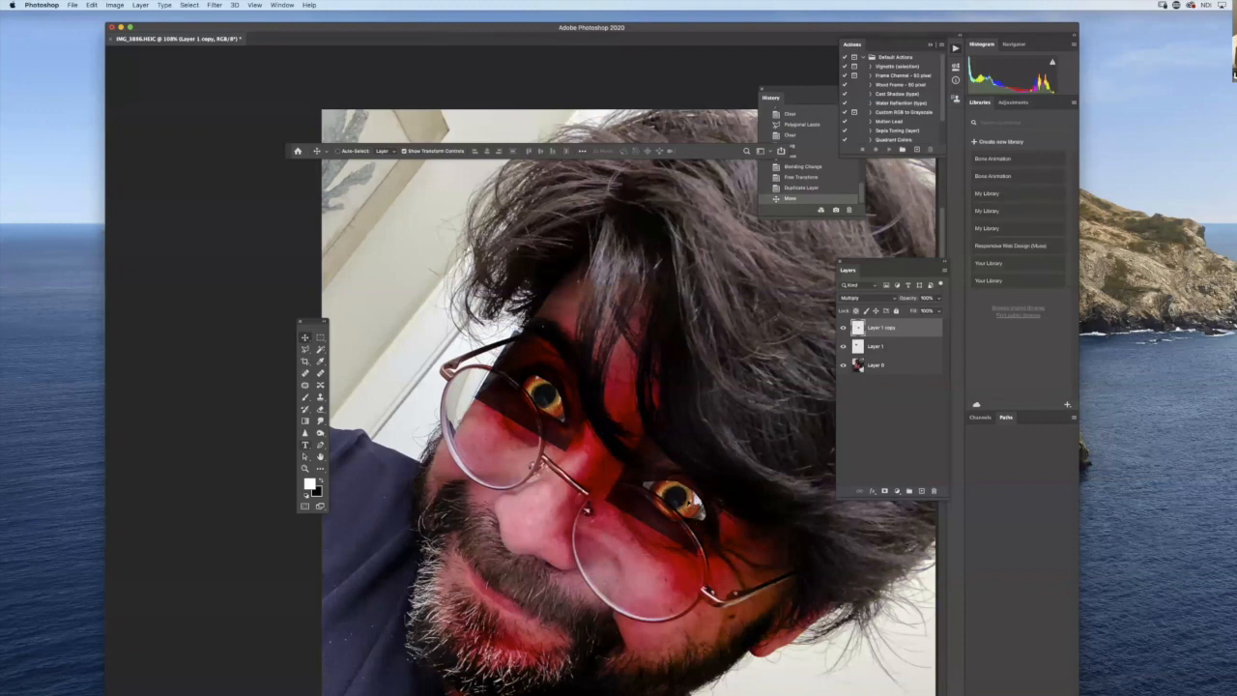
# - Move the portrait layer, Layer 0, above both pigeon eye layers and select Layer 1 copy
pyautogui.click(885, 391)
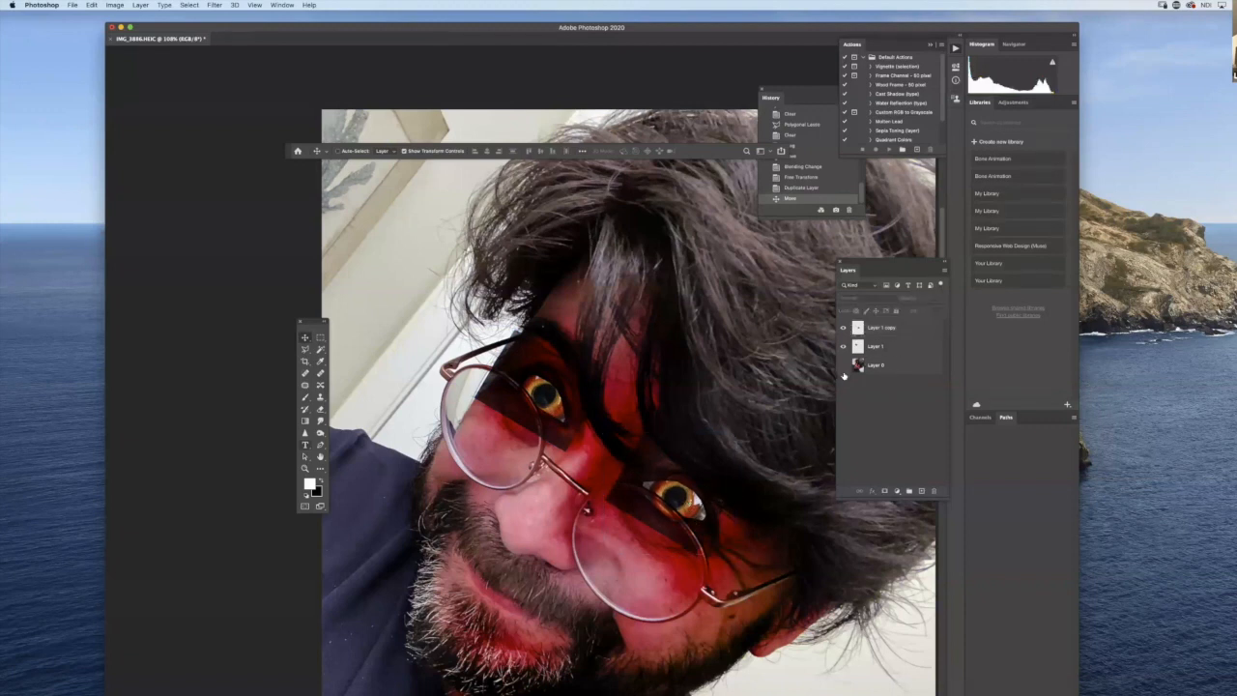
pyautogui.click(843, 372)
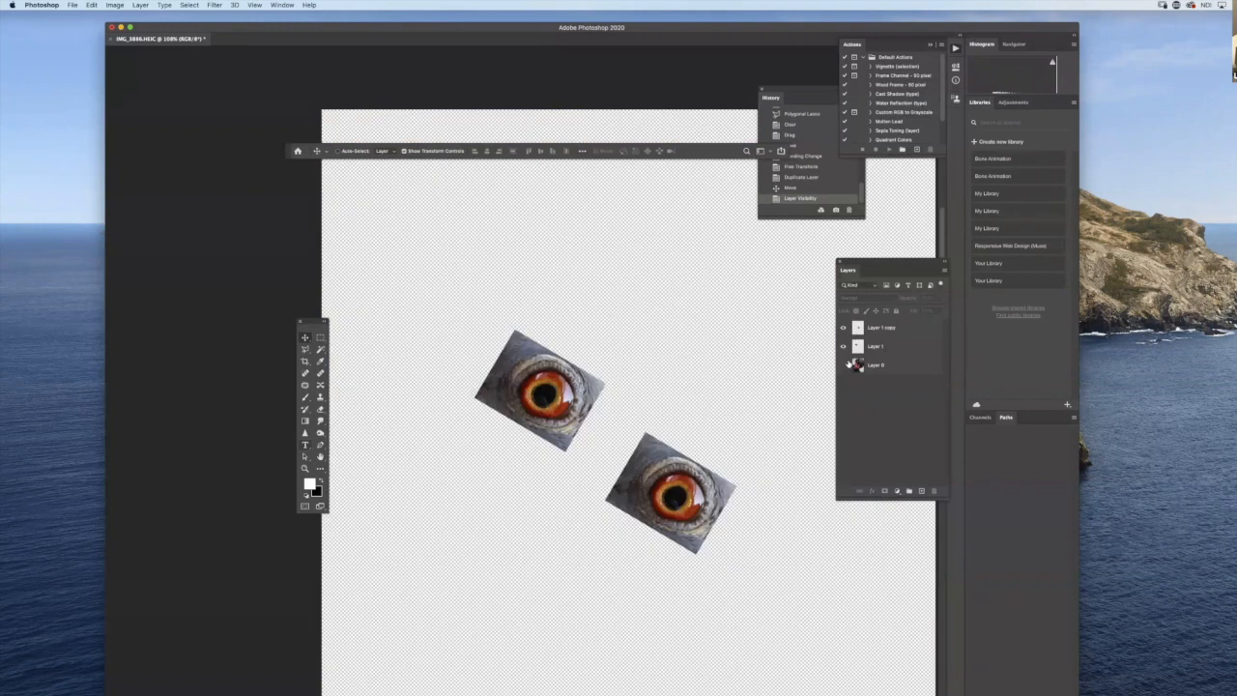
pyautogui.click(844, 366)
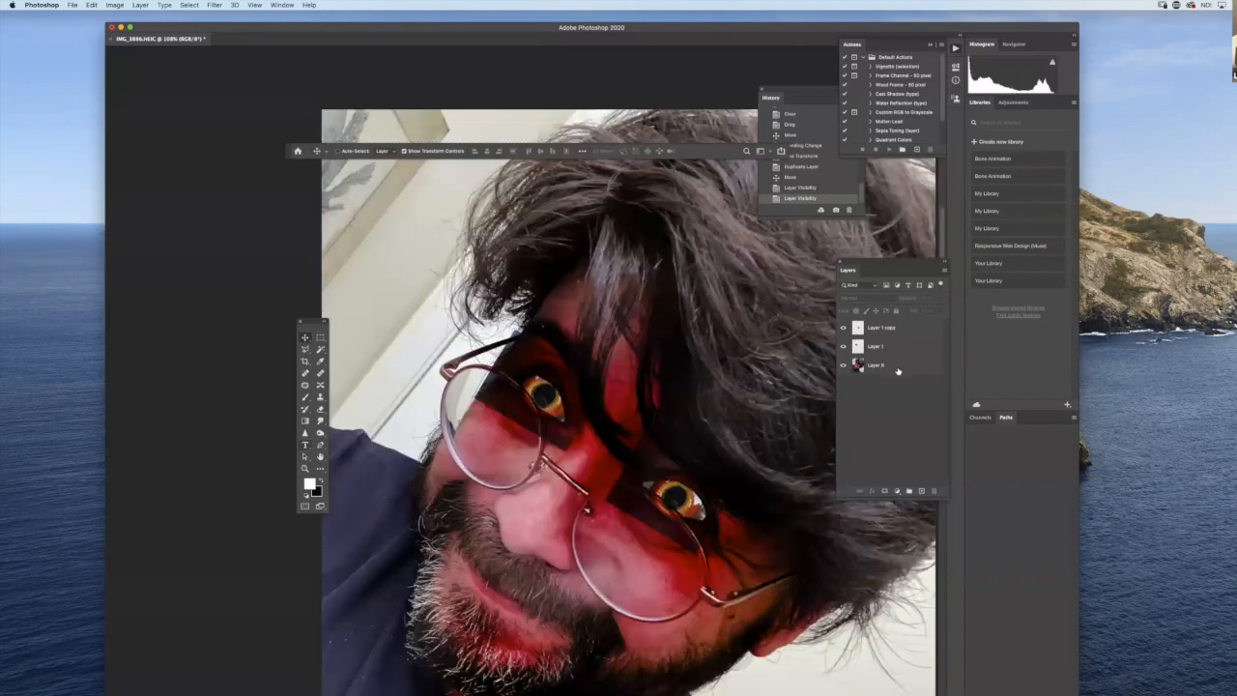
pyautogui.moveTo(896, 368); pyautogui.dragTo(893, 326)
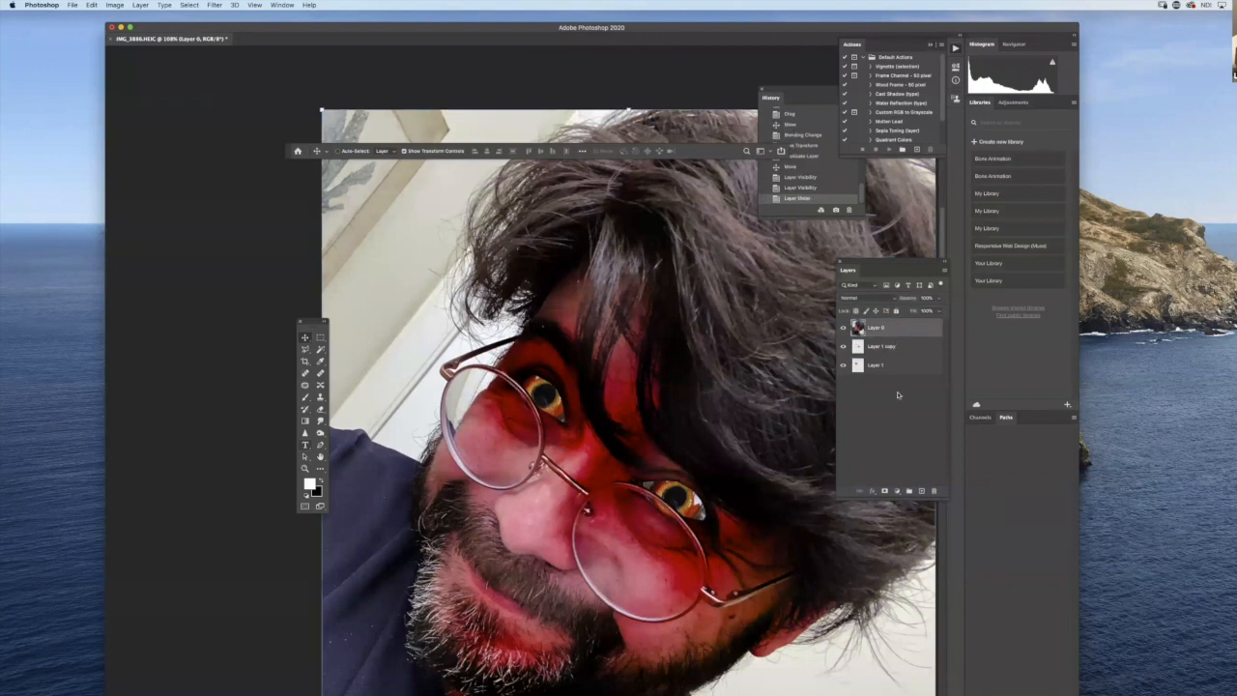
pyautogui.click(884, 347)
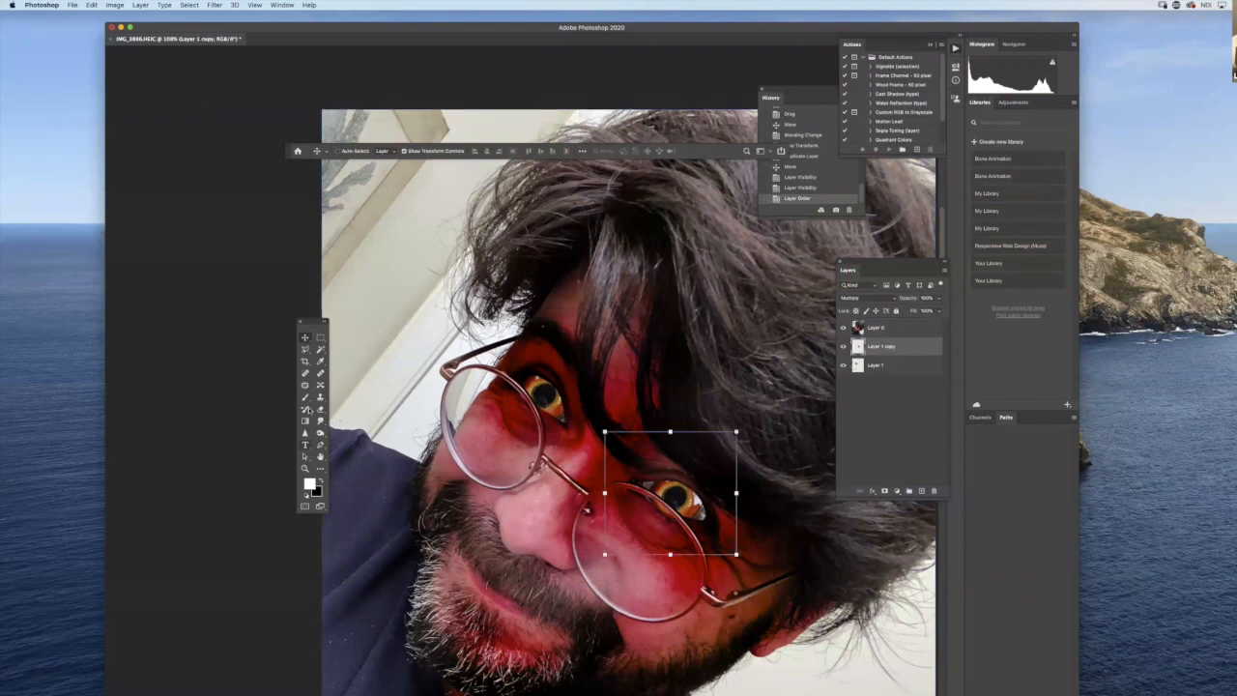
# - Darken the whites of both pigeon eyes with the Burn tool set to the Shadows range
pyautogui.click(321, 434)
pyautogui.click(412, 151)
pyautogui.click(410, 134)
pyautogui.moveTo(703, 495); pyautogui.dragTo(698, 503)
pyautogui.moveTo(546, 373)
pyautogui.mouseDown()
pyautogui.moveTo(534, 384)
pyautogui.moveTo(546, 378)
pyautogui.moveTo(560, 398)
pyautogui.mouseUp()
pyautogui.click(897, 366)
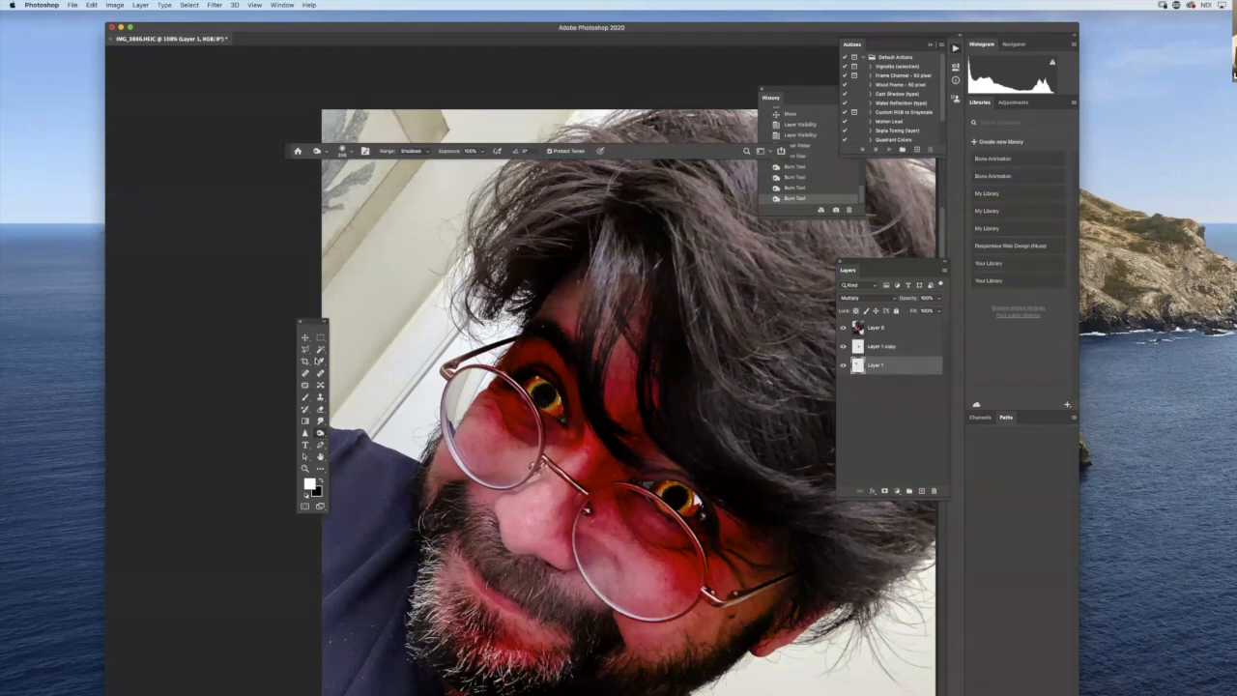
# - Add a new empty layer directly above Layer 1 copy for brush work
pyautogui.click(305, 398)
pyautogui.click(905, 345)
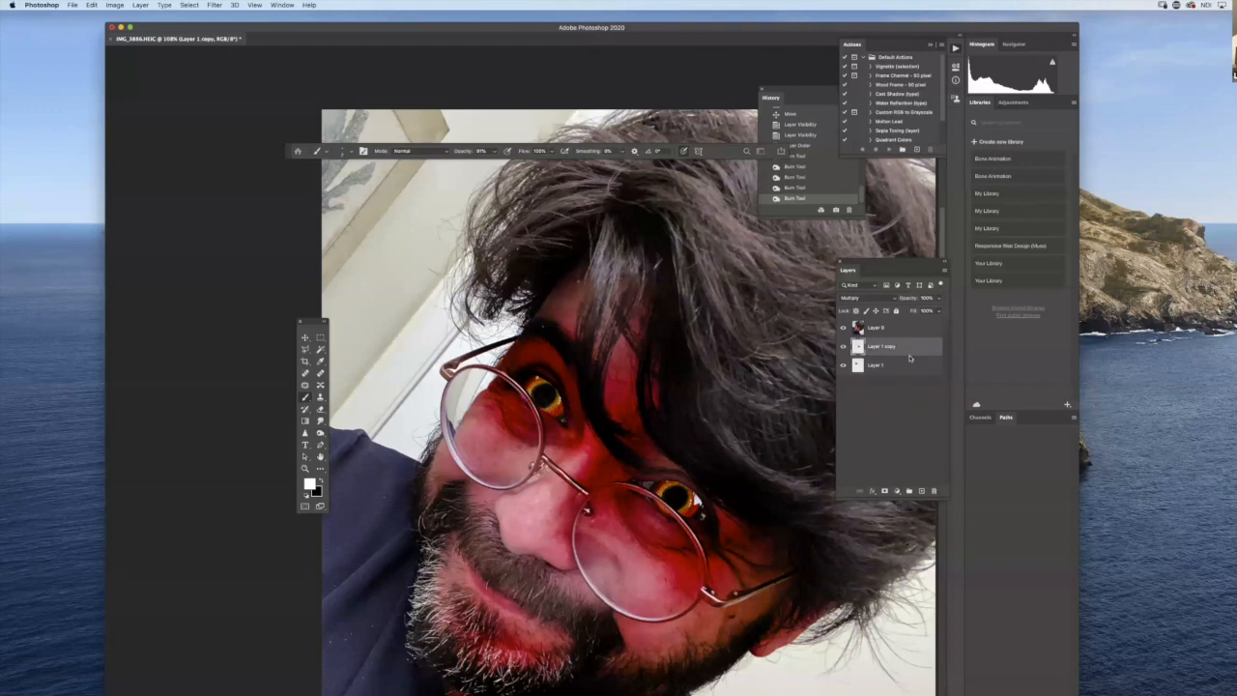
pyautogui.click(922, 491)
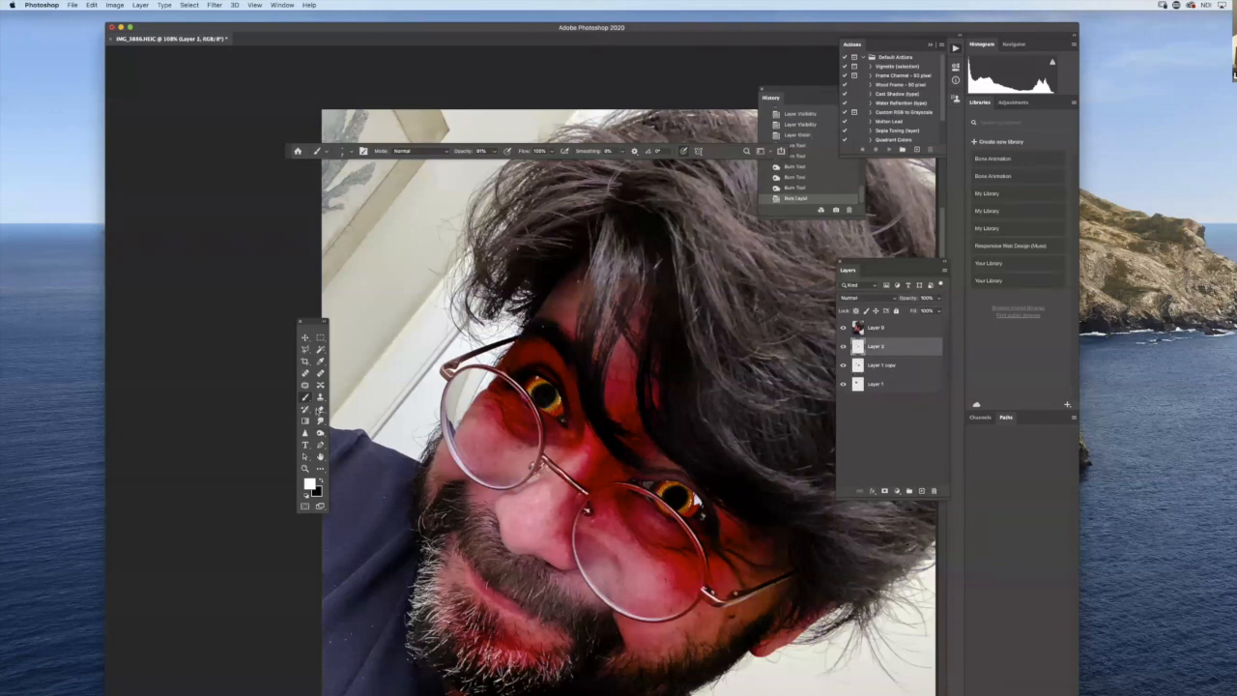
# - Paint black shadows over the upper part of both eyes with an enlarged soft round brush
pyautogui.click(321, 480)
pyautogui.rightClick(577, 422)
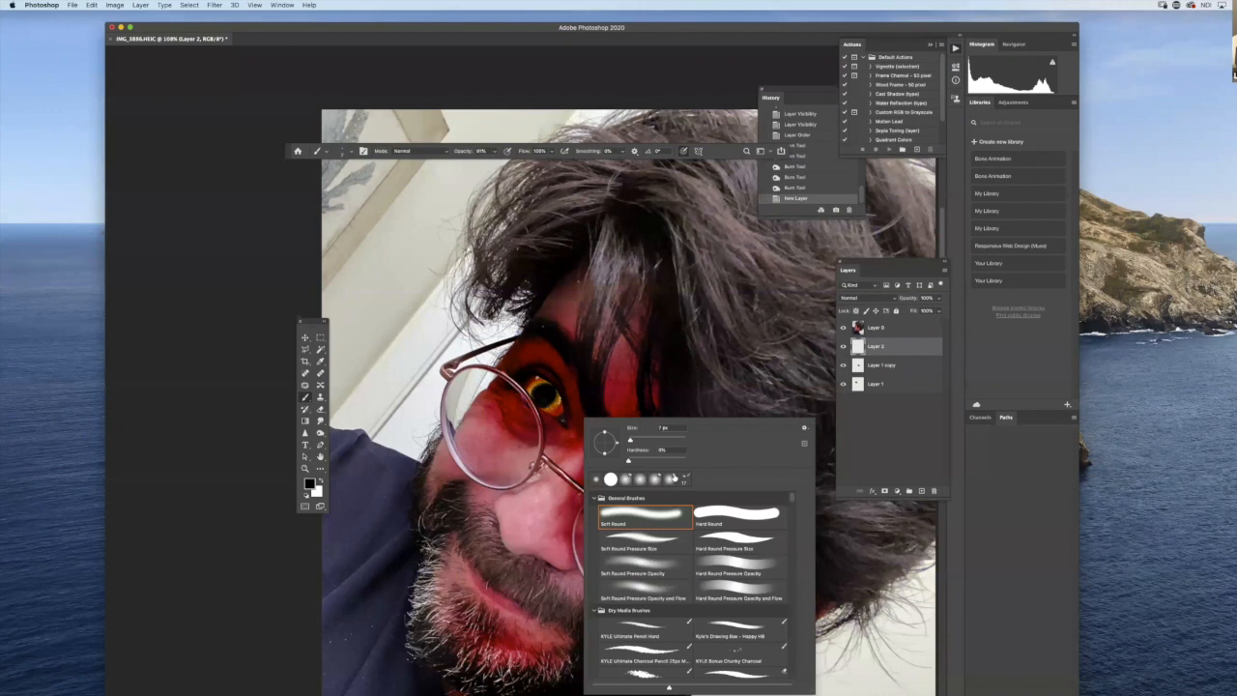
pyautogui.moveTo(631, 441); pyautogui.dragTo(638, 442)
pyautogui.moveTo(640, 441); pyautogui.dragTo(649, 442)
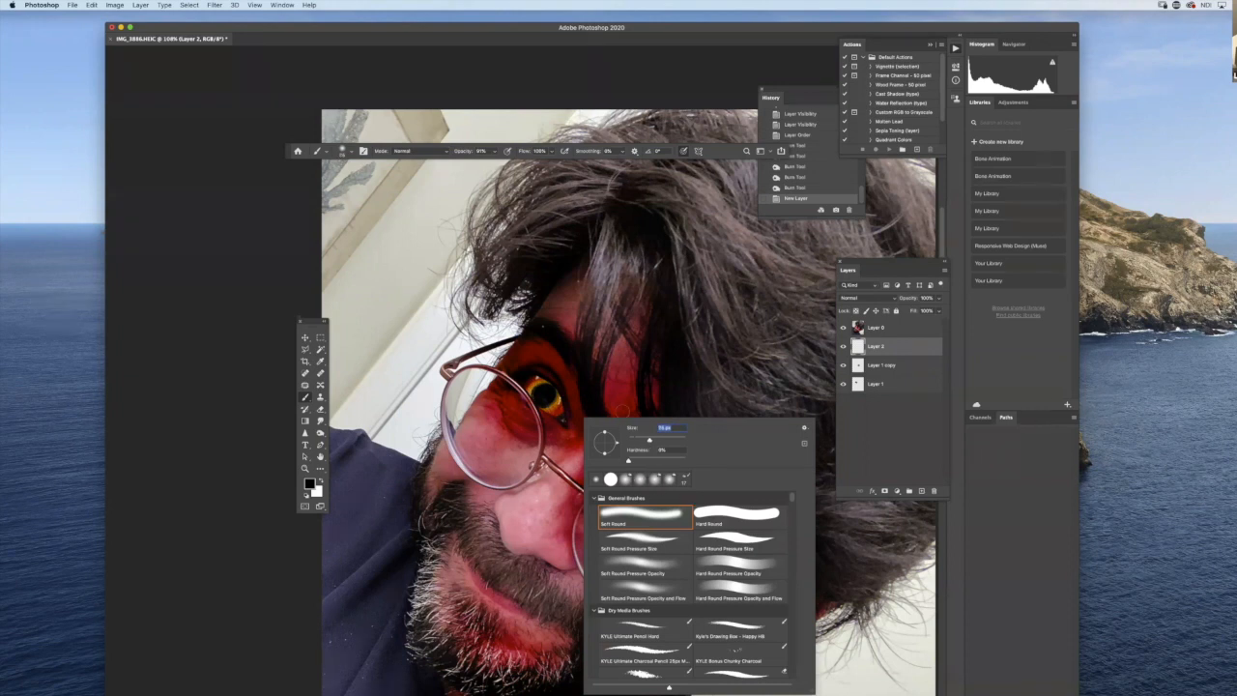
pyautogui.click(535, 376)
pyautogui.click(530, 373)
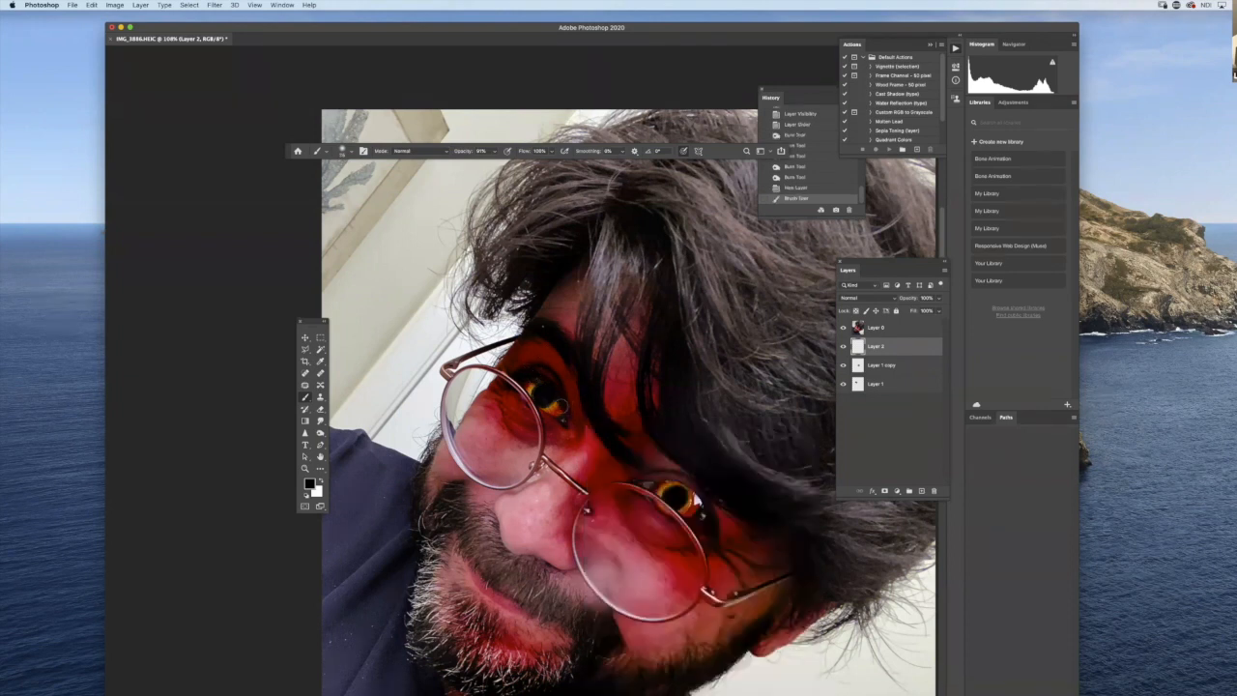
pyautogui.click(677, 492)
pyautogui.click(688, 499)
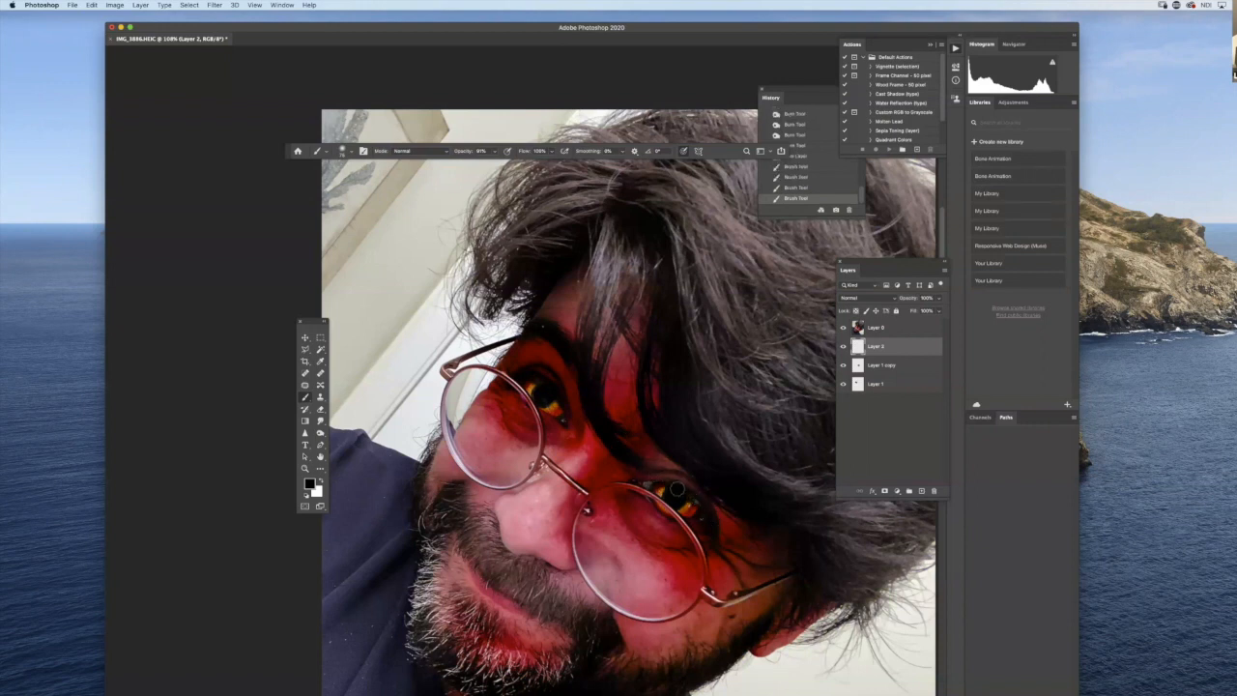
# - Lower the opacity of the painted shadow layer, Layer 2, to about 73%
pyautogui.click(940, 298)
pyautogui.moveTo(928, 309); pyautogui.dragTo(919, 313)
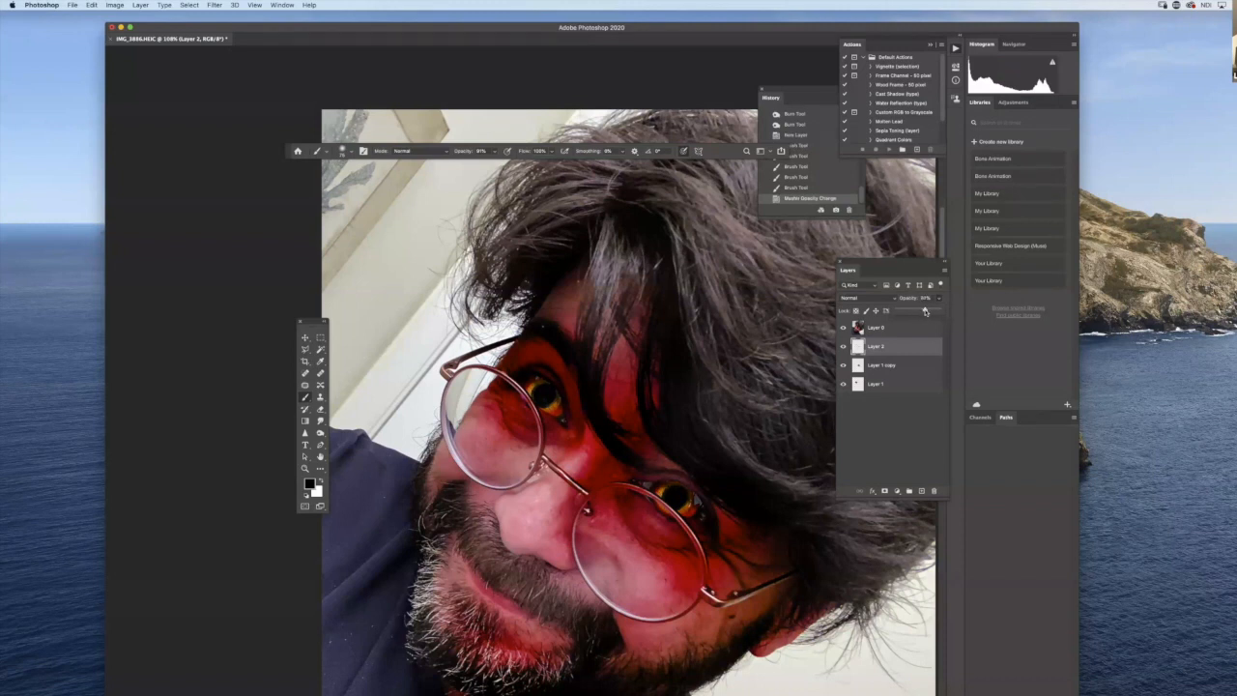
pyautogui.moveTo(925, 312); pyautogui.dragTo(925, 311)
# - Apply a Gaussian Blur to the painted eye shadows on Layer 2
pyautogui.click(215, 5)
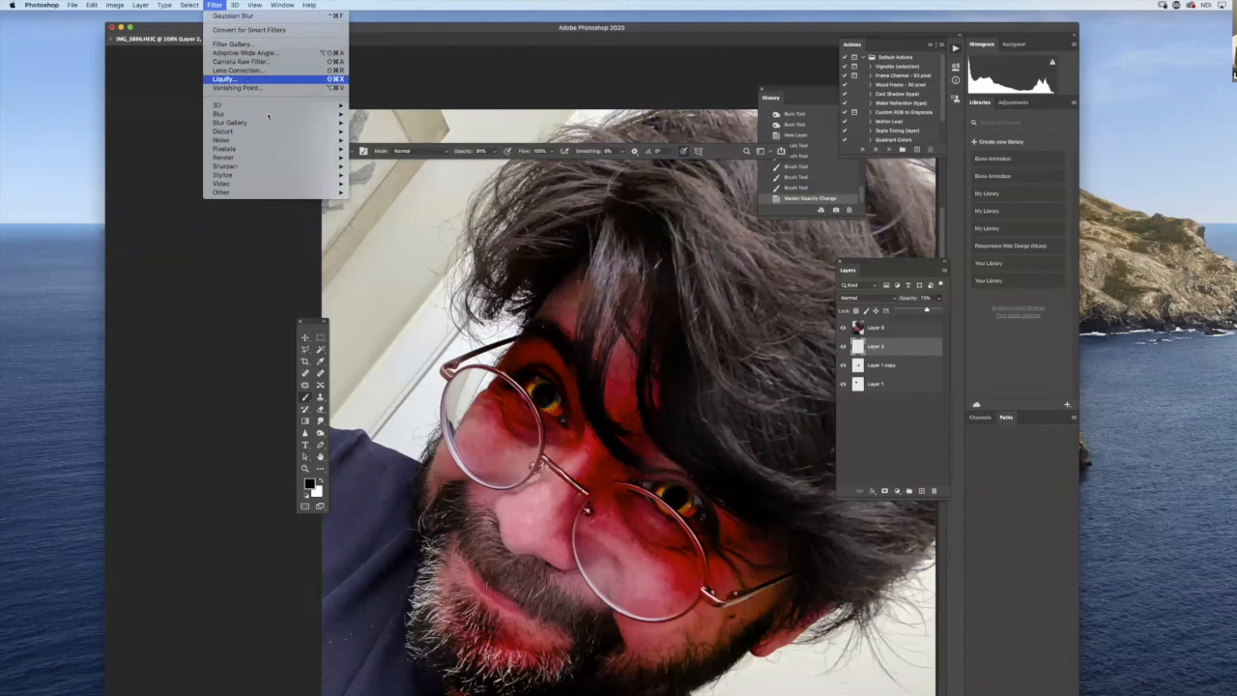
pyautogui.moveTo(319, 114)
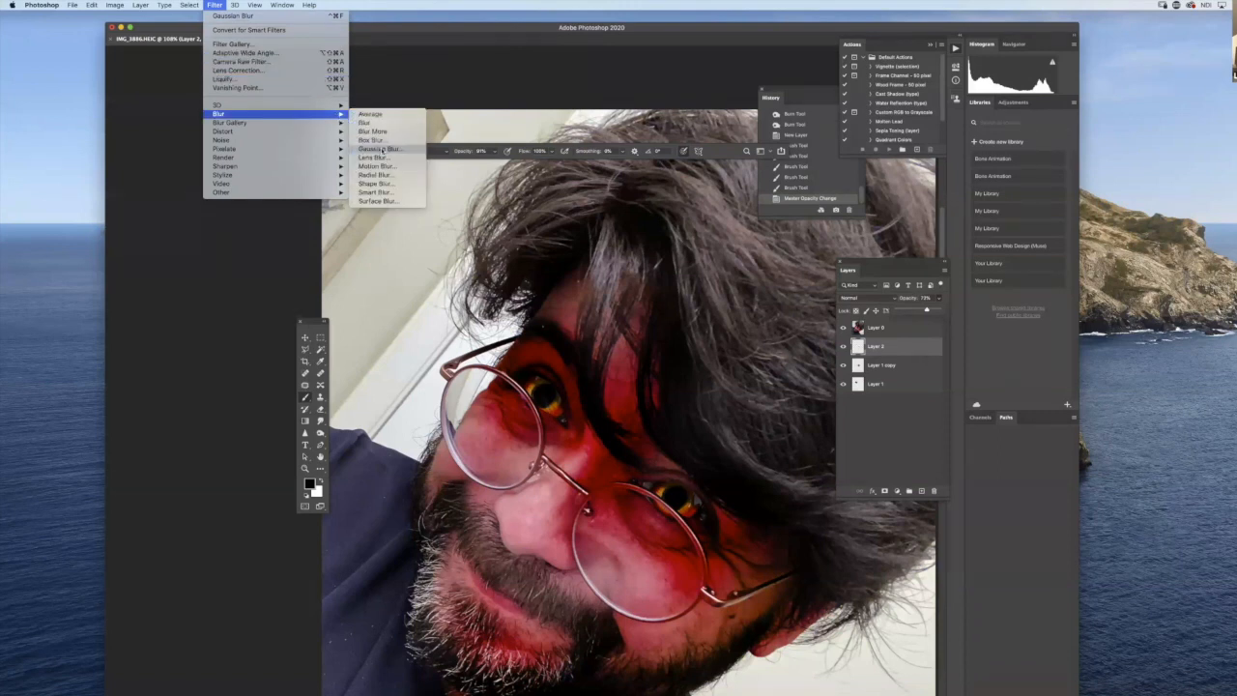
pyautogui.click(379, 149)
pyautogui.moveTo(759, 380); pyautogui.dragTo(738, 383)
pyautogui.click(821, 259)
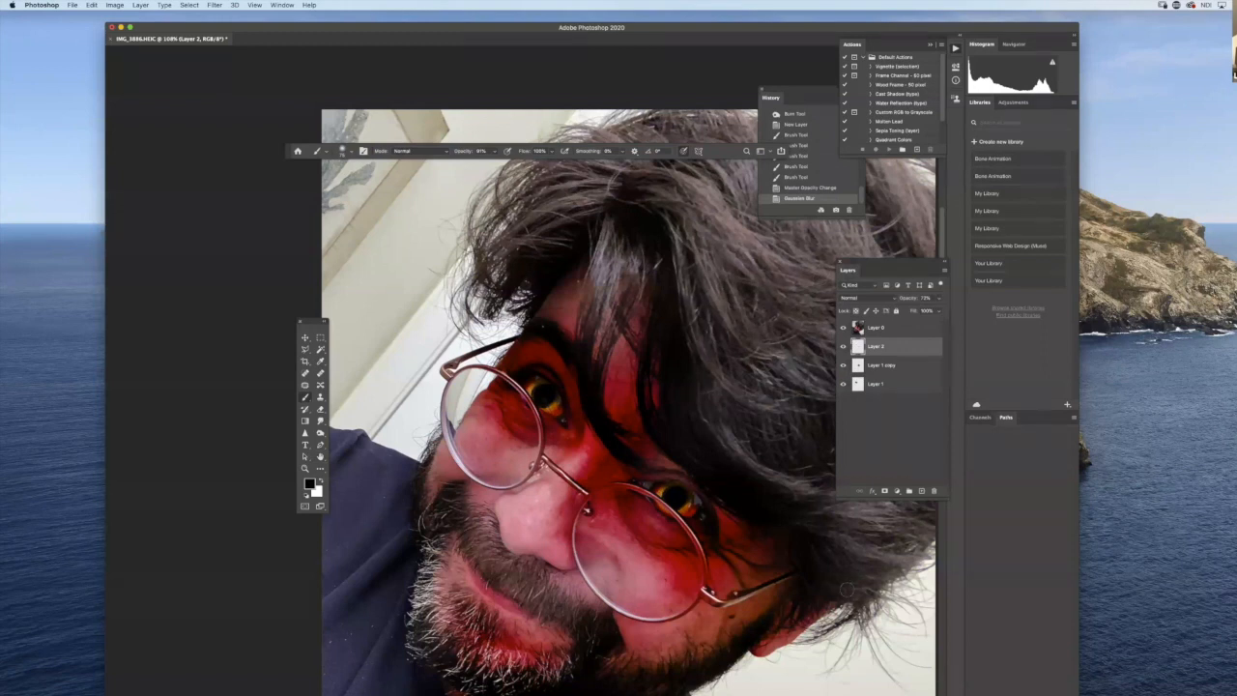
# - On Layer 0, soften the lower edge and corner of the left-hand eye opening with a small Soft Round eraser at about 45% flow
pyautogui.click(875, 329)
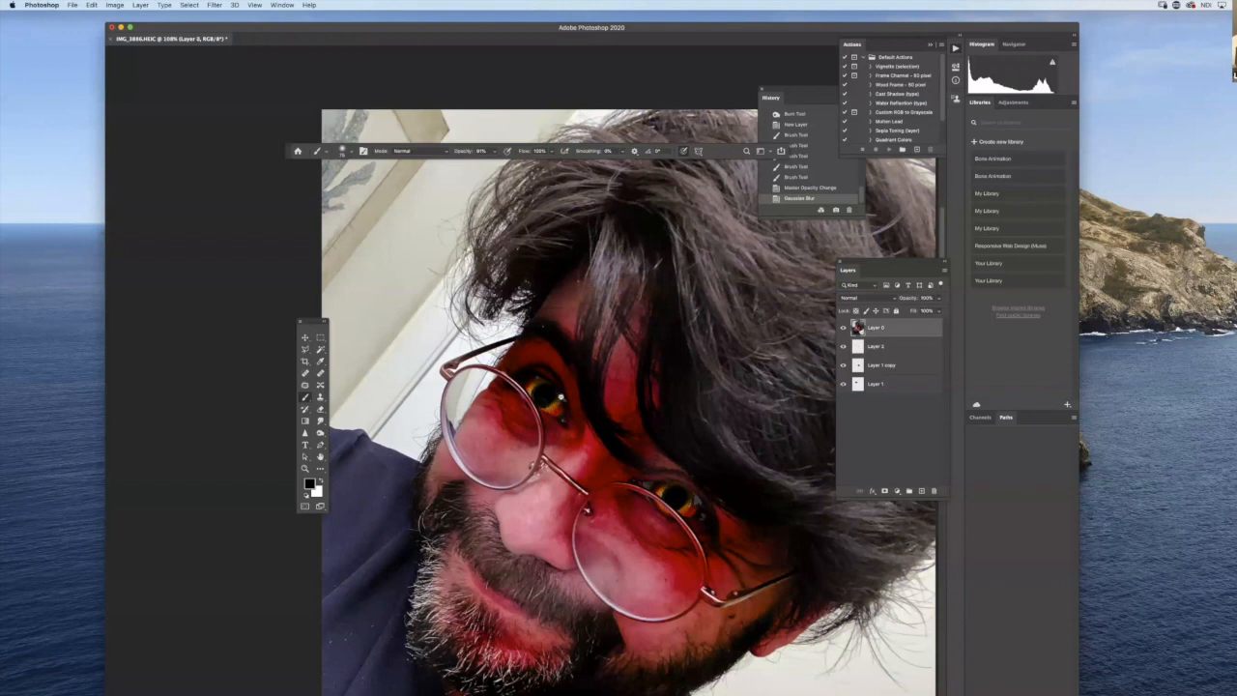
pyautogui.scroll(5, 548, 396)
pyautogui.click(321, 411)
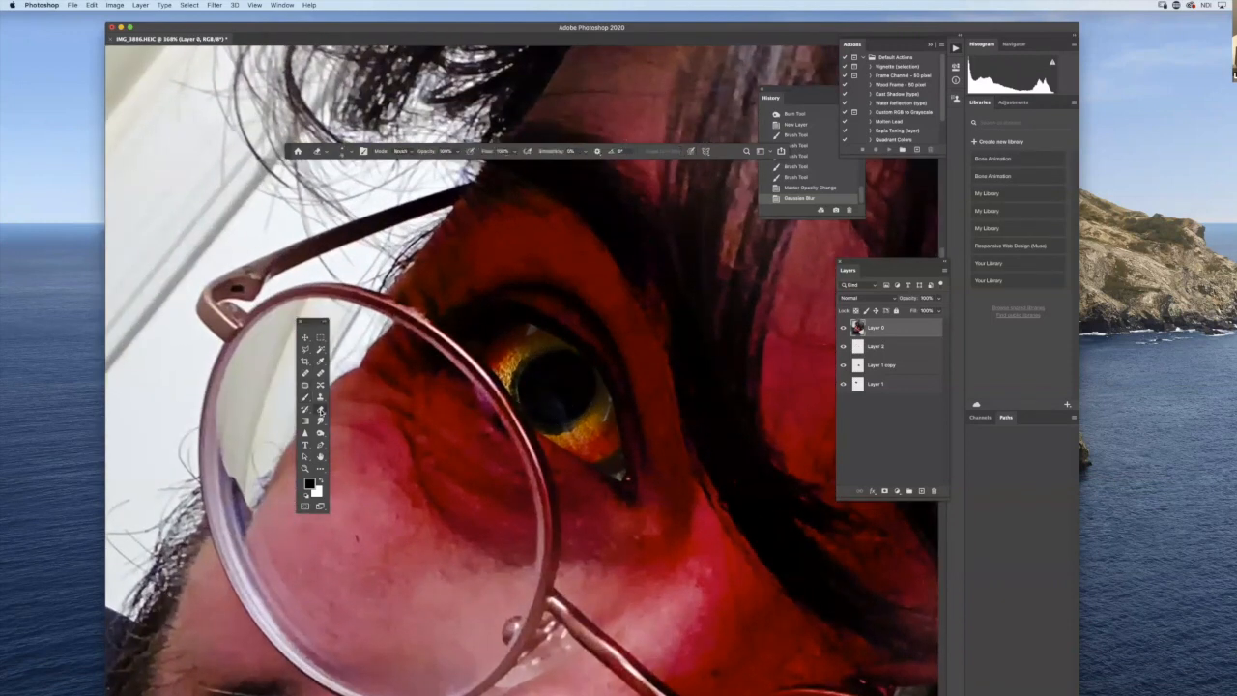
pyautogui.rightClick(750, 528)
pyautogui.click(803, 591)
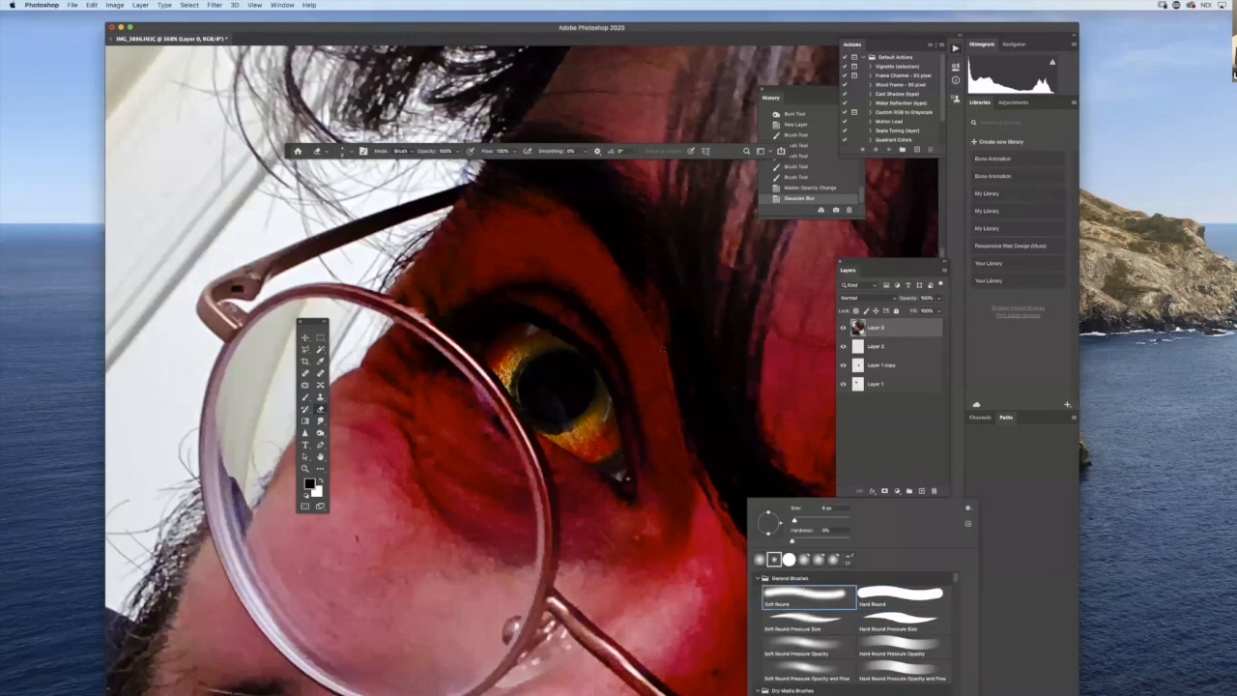
pyautogui.moveTo(517, 151); pyautogui.dragTo(493, 168)
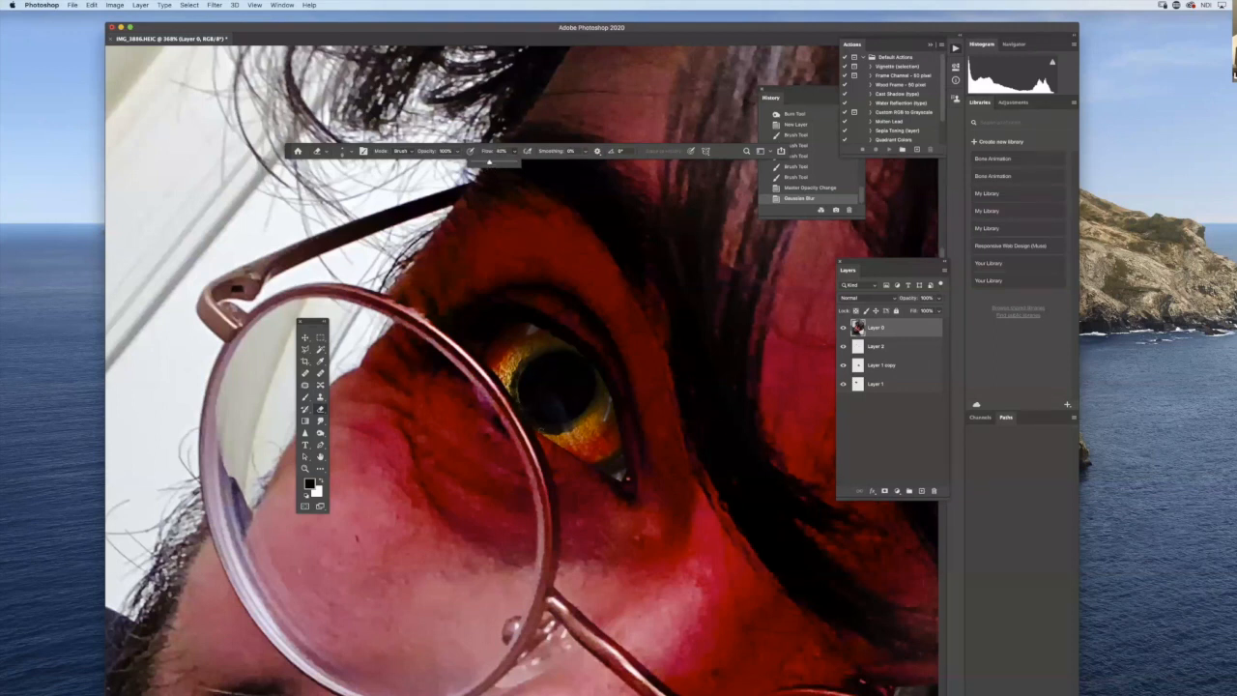
pyautogui.click(549, 437)
pyautogui.click(550, 441)
pyautogui.click(626, 477)
pyautogui.click(624, 473)
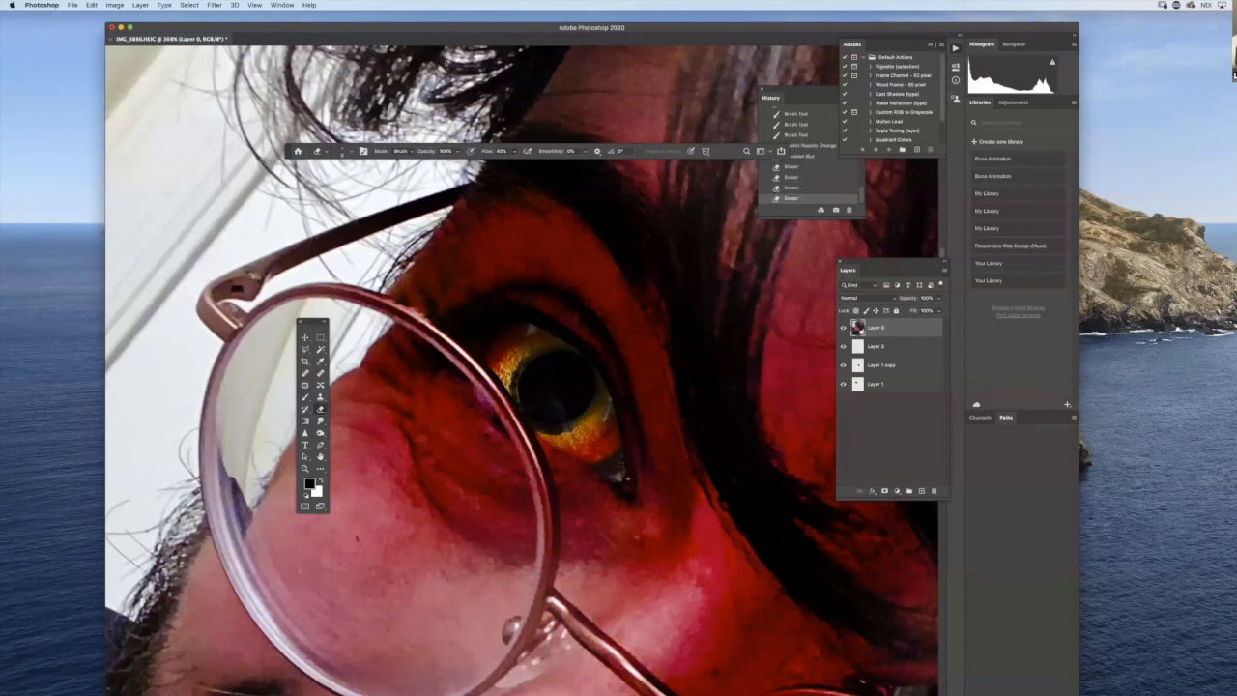
pyautogui.click(621, 480)
pyautogui.click(625, 478)
# - Softly erase the upper lid edge of the left-hand eye opening and the outer edge of the right-hand one
pyautogui.moveTo(618, 419); pyautogui.dragTo(611, 411)
pyautogui.moveTo(595, 363); pyautogui.dragTo(609, 394)
pyautogui.moveTo(584, 354); pyautogui.dragTo(534, 323)
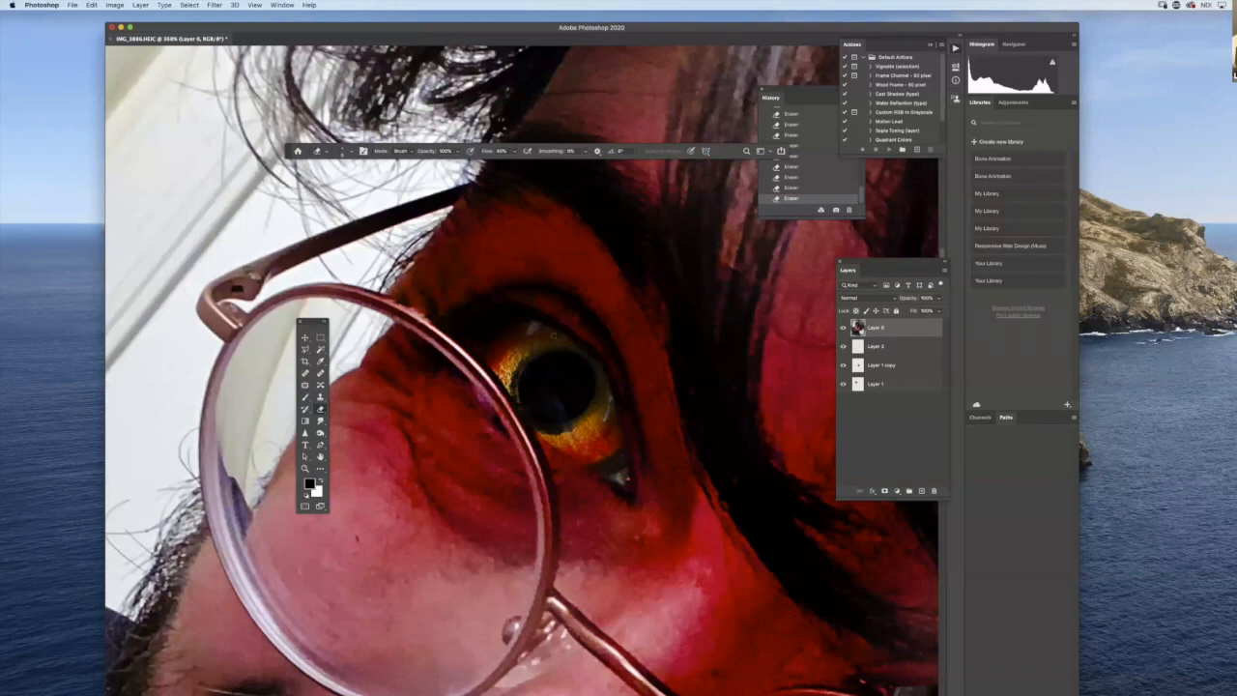
pyautogui.moveTo(816, 630); pyautogui.dragTo(377, 346)
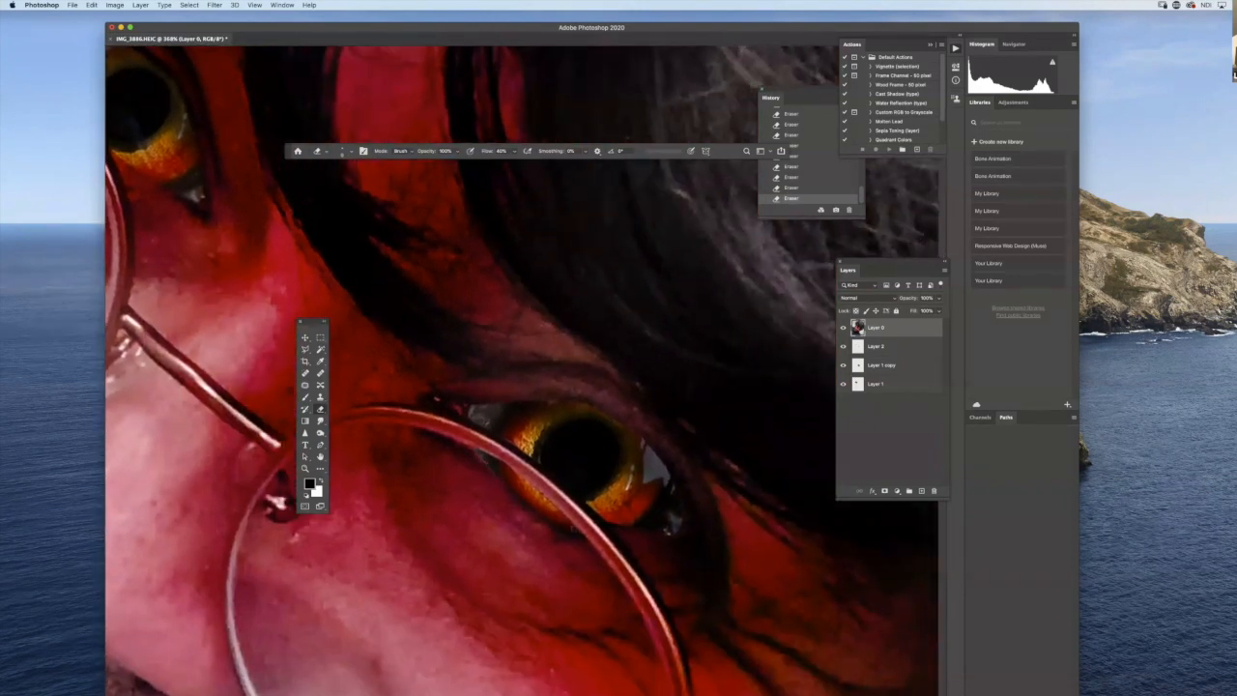
pyautogui.moveTo(660, 456); pyautogui.dragTo(668, 472)
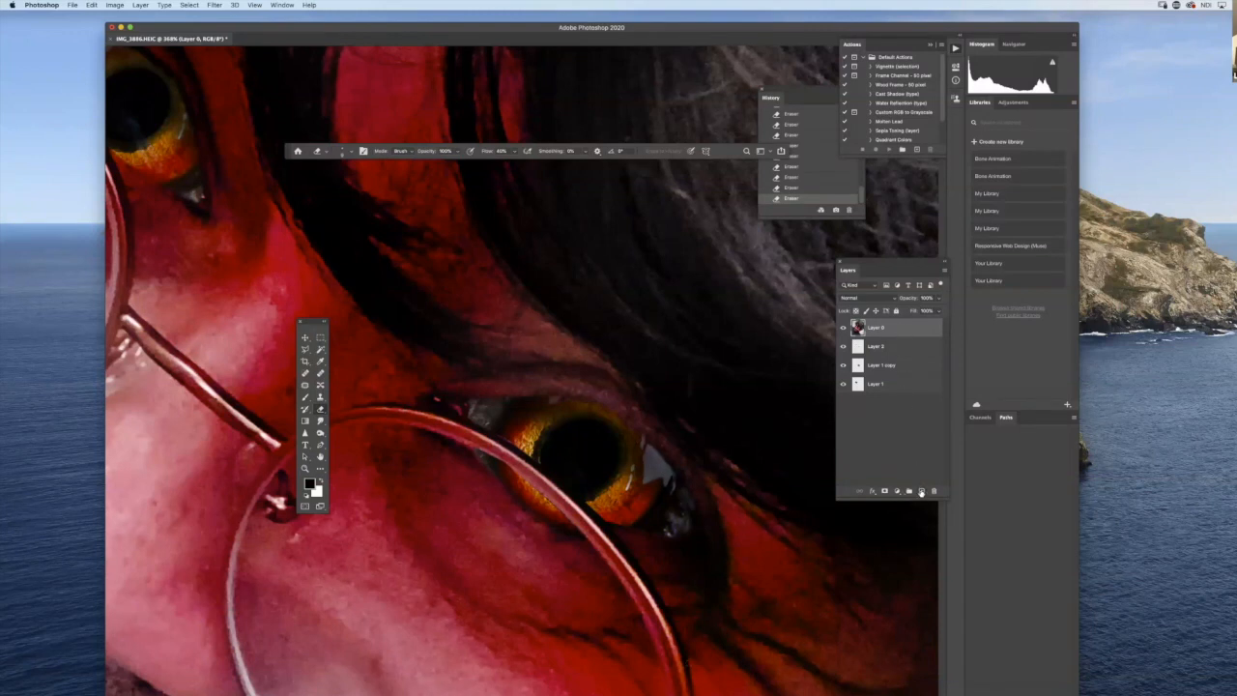
# - Add a new layer above Layer 0 and switch to the Brush tool
pyautogui.click(921, 491)
pyautogui.press('b')
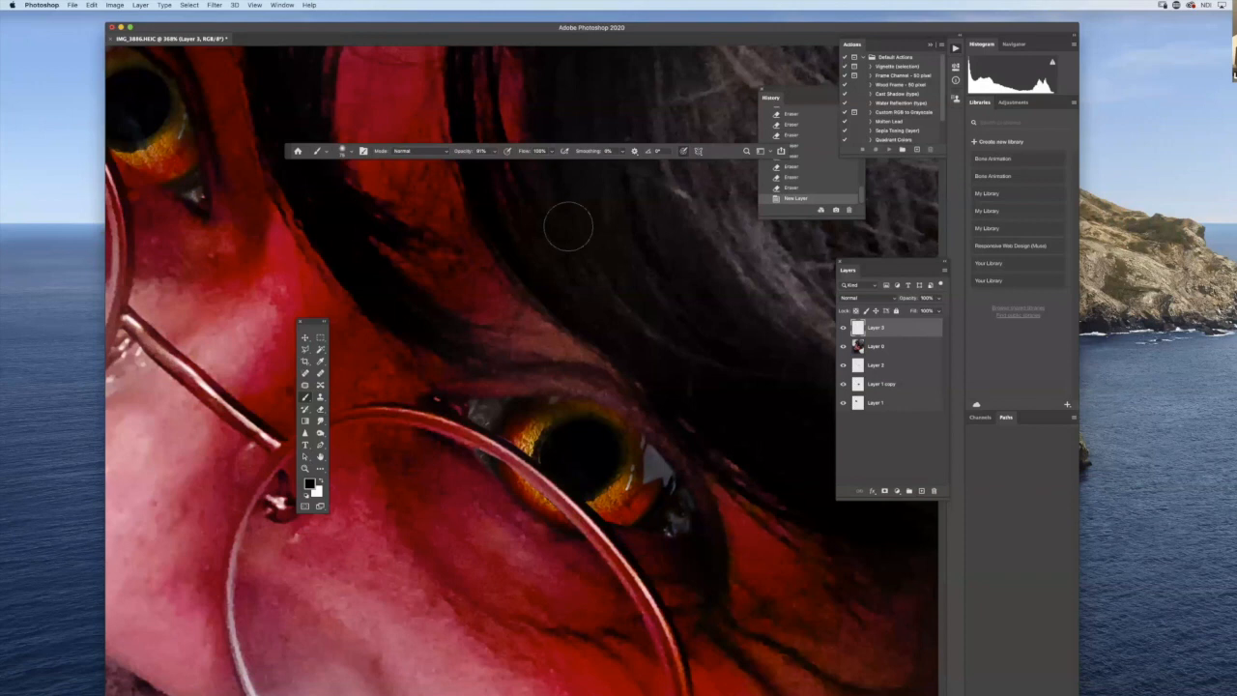
# - Try a soft black brush stroke at reduced flow along the outer edge of the right-hand eye, and undo it
pyautogui.click(495, 152)
pyautogui.click(553, 152)
pyautogui.moveTo(552, 163); pyautogui.dragTo(519, 166)
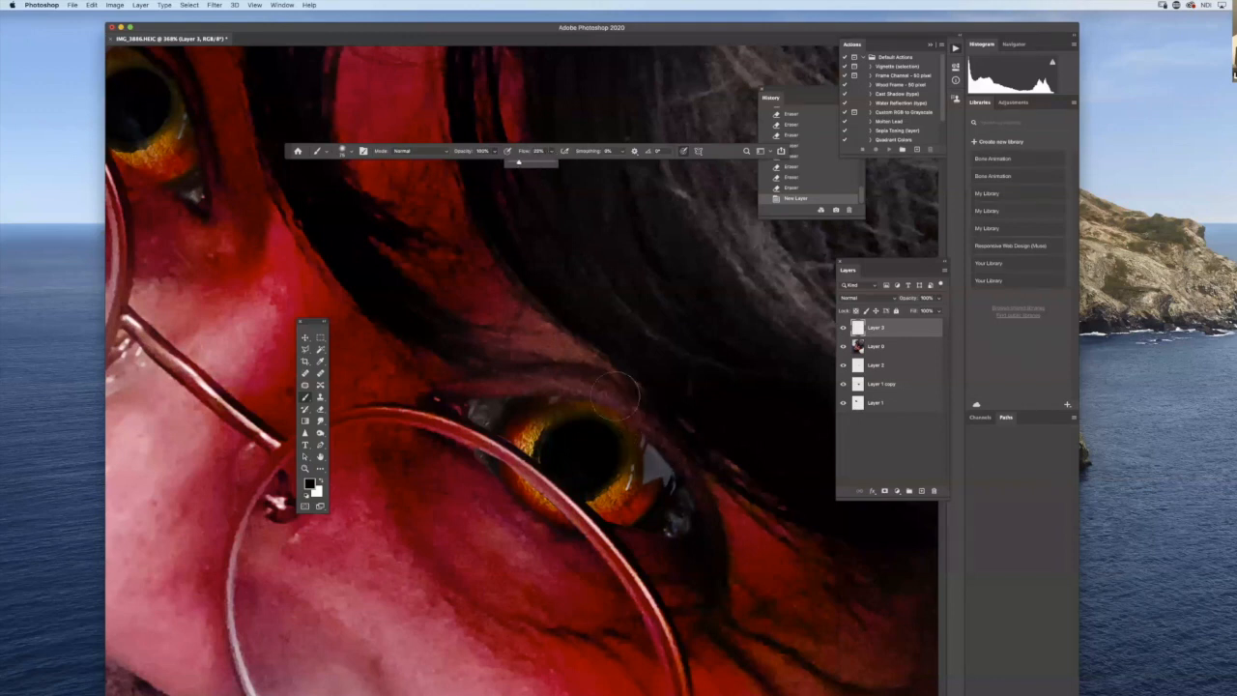
pyautogui.rightClick(674, 489)
pyautogui.moveTo(734, 512); pyautogui.dragTo(724, 512)
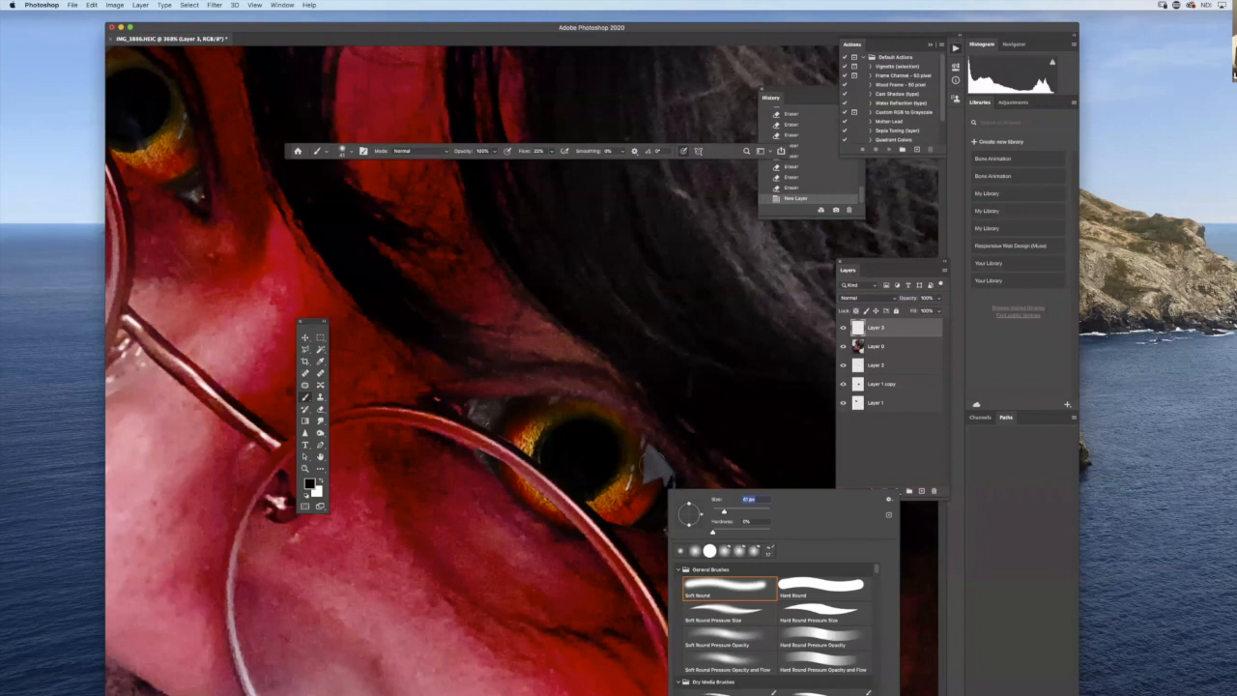
pyautogui.moveTo(645, 433); pyautogui.dragTo(669, 505)
pyautogui.press('super+z')
# - Brush faint black shading around the upper and outer edge of the right-hand eye at 100% flow and low opacity
pyautogui.click(549, 152)
pyautogui.moveTo(551, 162); pyautogui.dragTo(601, 160)
pyautogui.click(493, 152)
pyautogui.moveTo(499, 162); pyautogui.dragTo(462, 163)
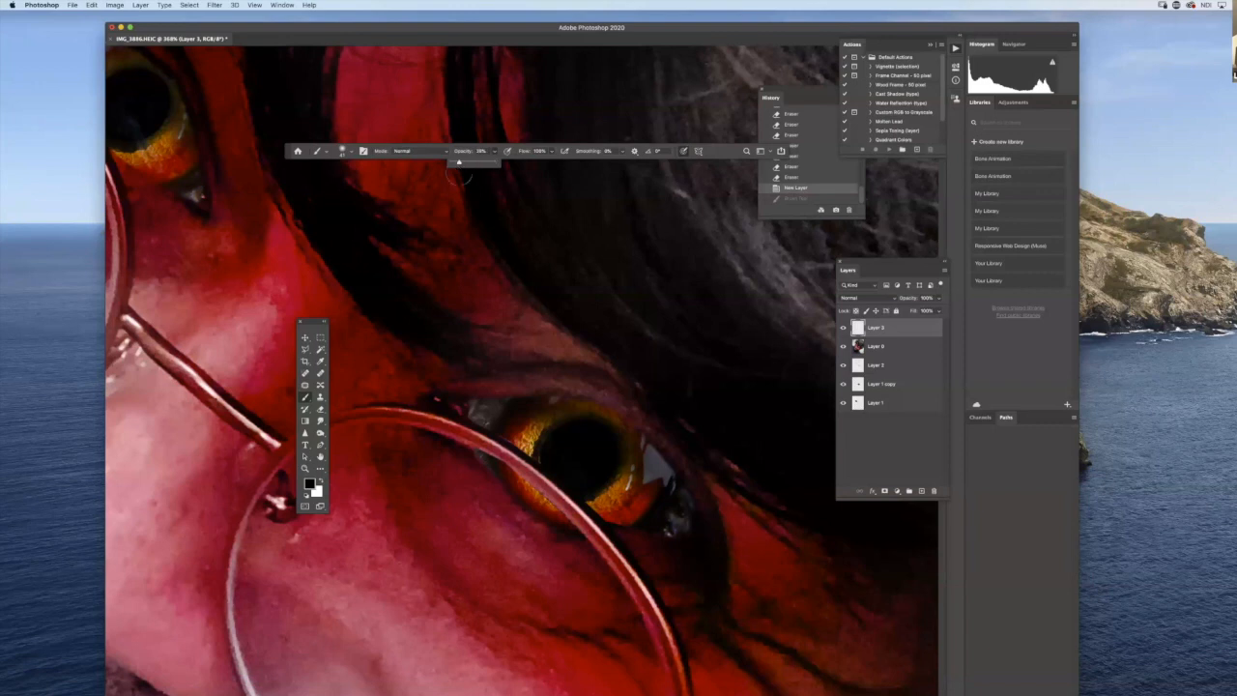
pyautogui.moveTo(574, 408); pyautogui.dragTo(712, 530)
pyautogui.moveTo(680, 482)
pyautogui.mouseDown()
pyautogui.moveTo(546, 379)
pyautogui.moveTo(628, 446)
pyautogui.moveTo(457, 397)
pyautogui.moveTo(594, 423)
pyautogui.moveTo(680, 496)
pyautogui.mouseUp()
pyautogui.click(661, 538)
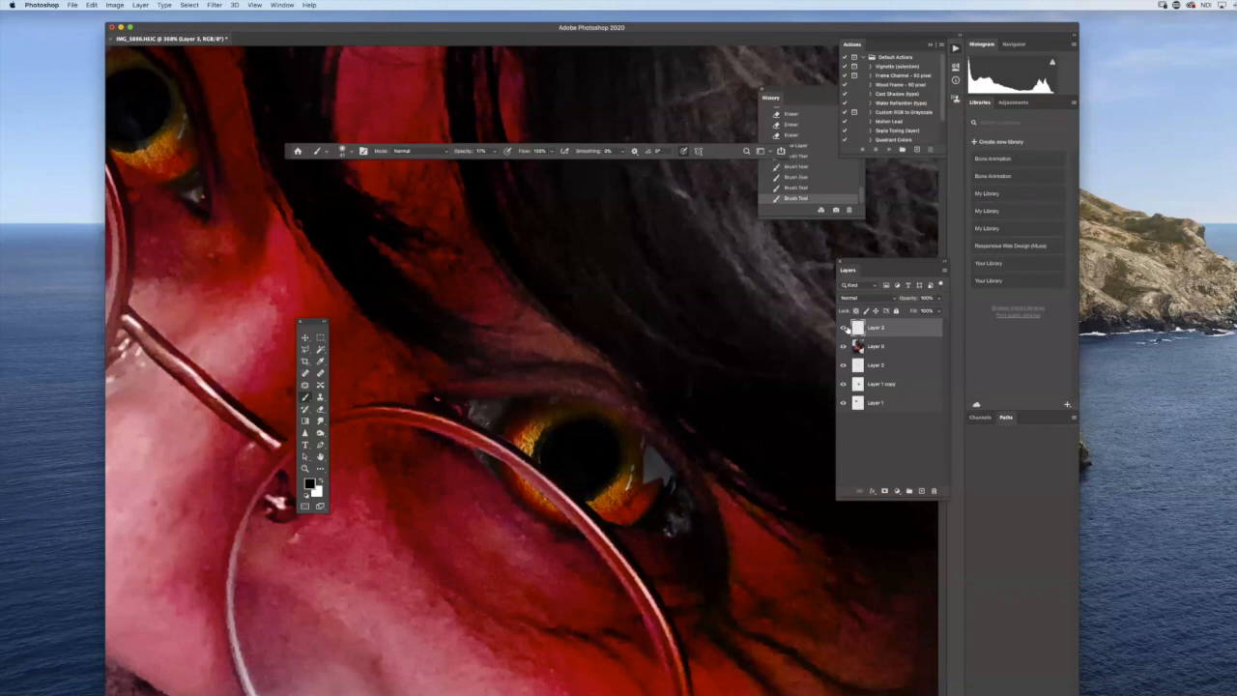
# - Hide both pigeon eye layers and select Layer 0 with the Eraser tool
pyautogui.moveTo(843, 383); pyautogui.dragTo(844, 404)
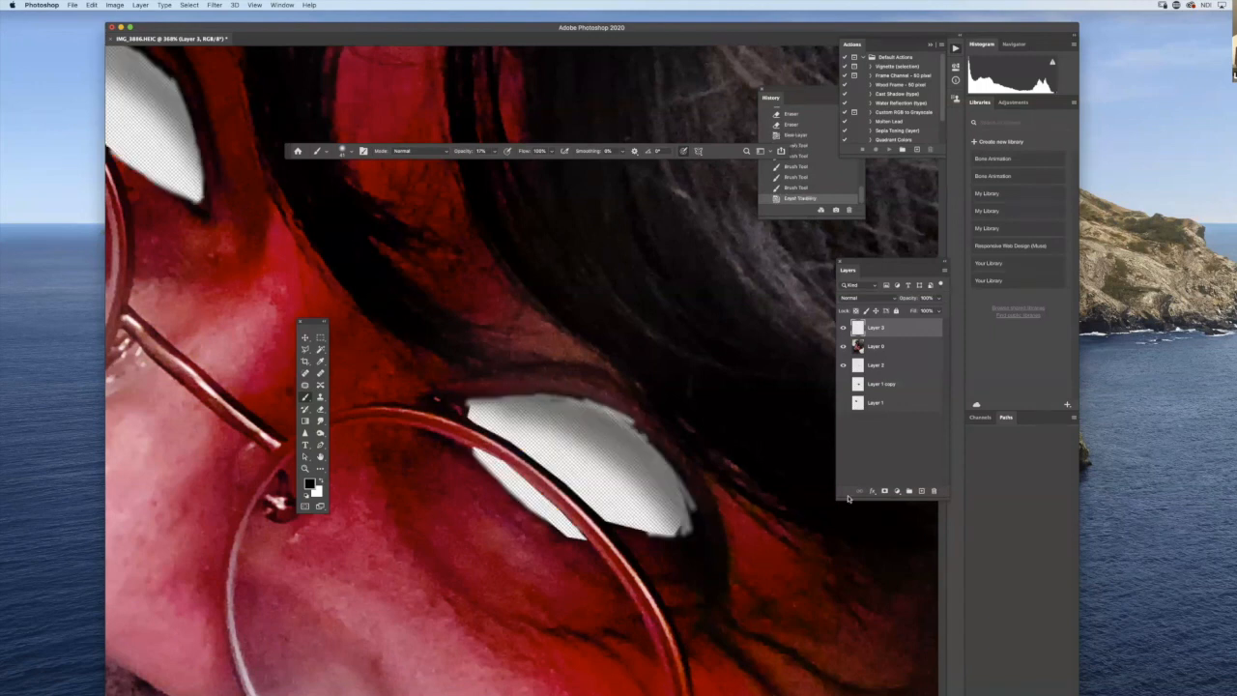
pyautogui.click(306, 421)
pyautogui.click(870, 354)
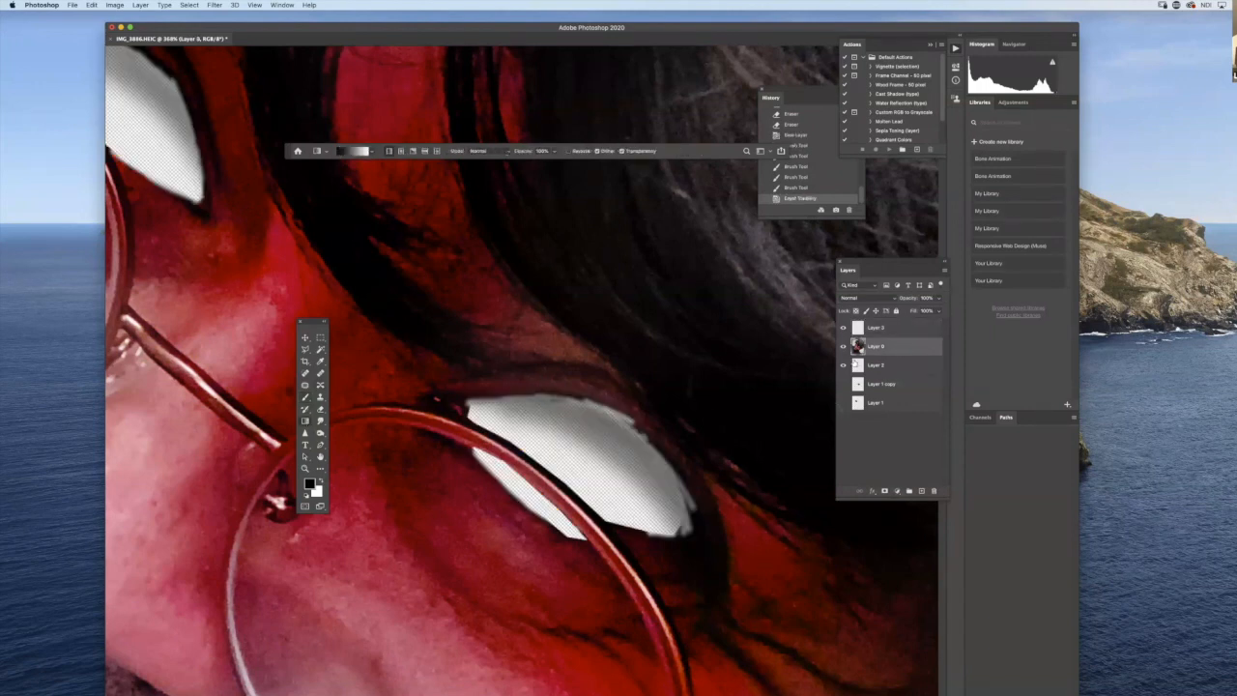
pyautogui.moveTo(290, 153); pyautogui.dragTo(299, 307)
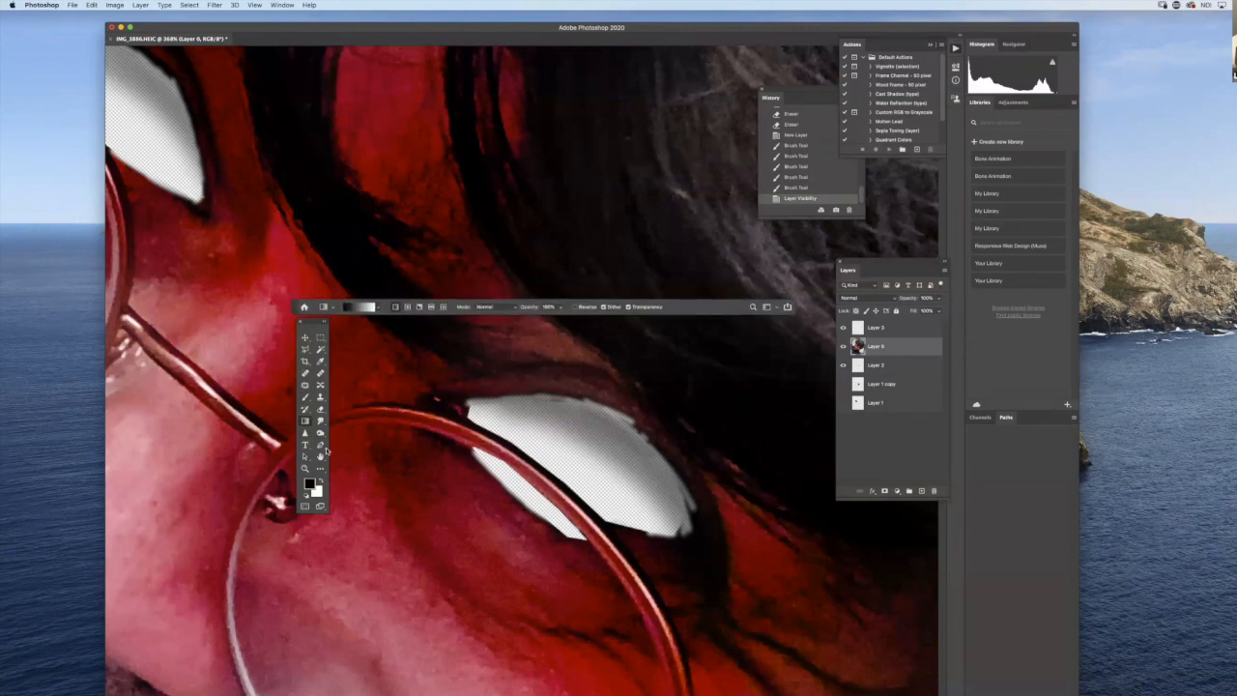
pyautogui.click(320, 408)
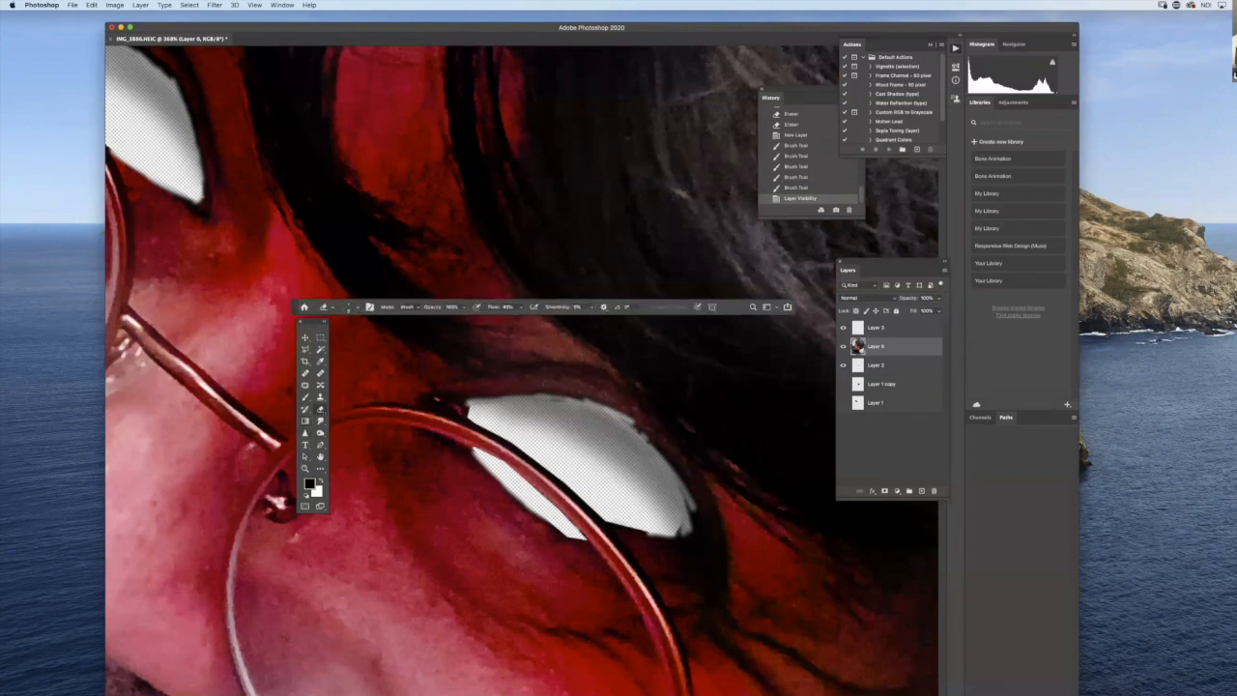
# - Try test eraser strokes on the cheek below the right-hand eye at full and reduced flow, undoing each one
pyautogui.click(522, 307)
pyautogui.moveTo(446, 466); pyautogui.dragTo(496, 617)
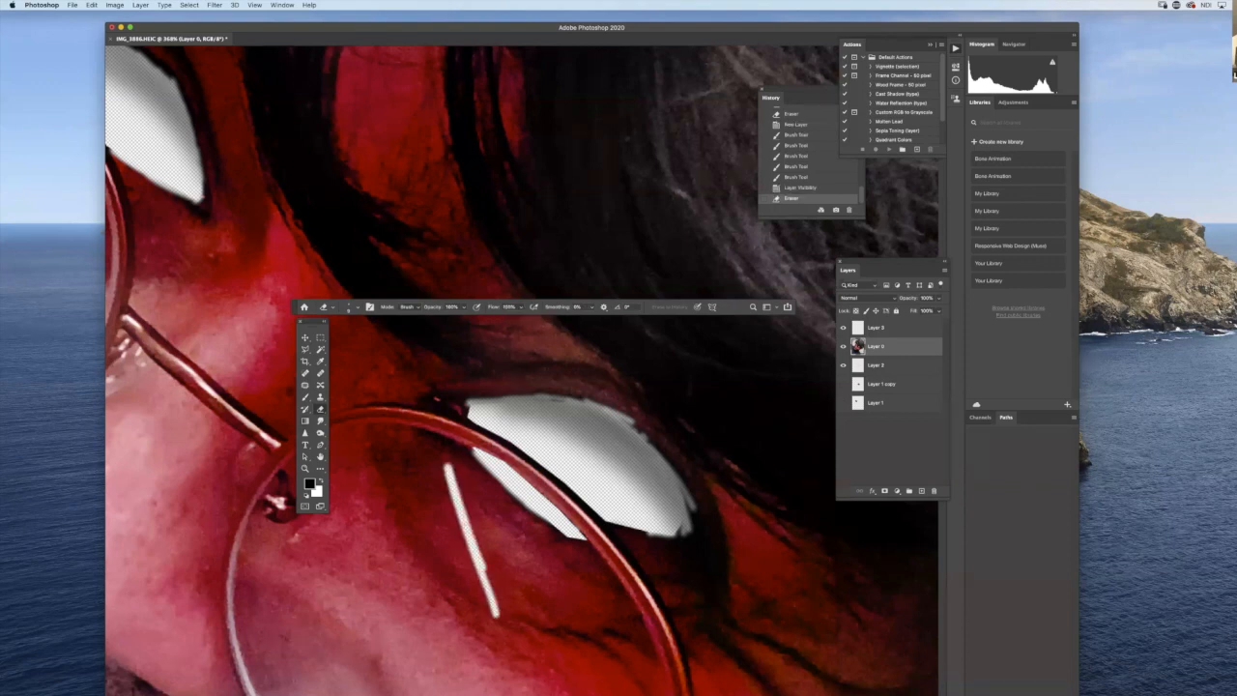
pyautogui.press('super+z')
pyautogui.click(521, 308)
pyautogui.moveTo(521, 317); pyautogui.dragTo(500, 317)
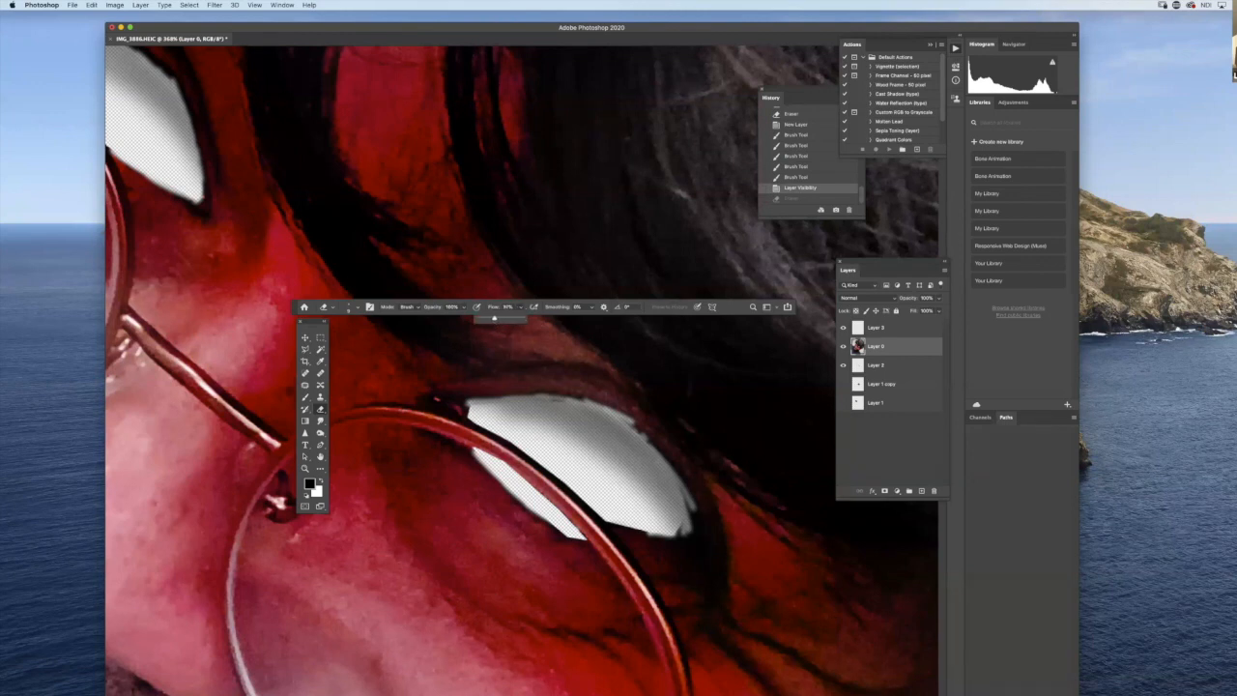
pyautogui.moveTo(462, 517); pyautogui.dragTo(488, 608)
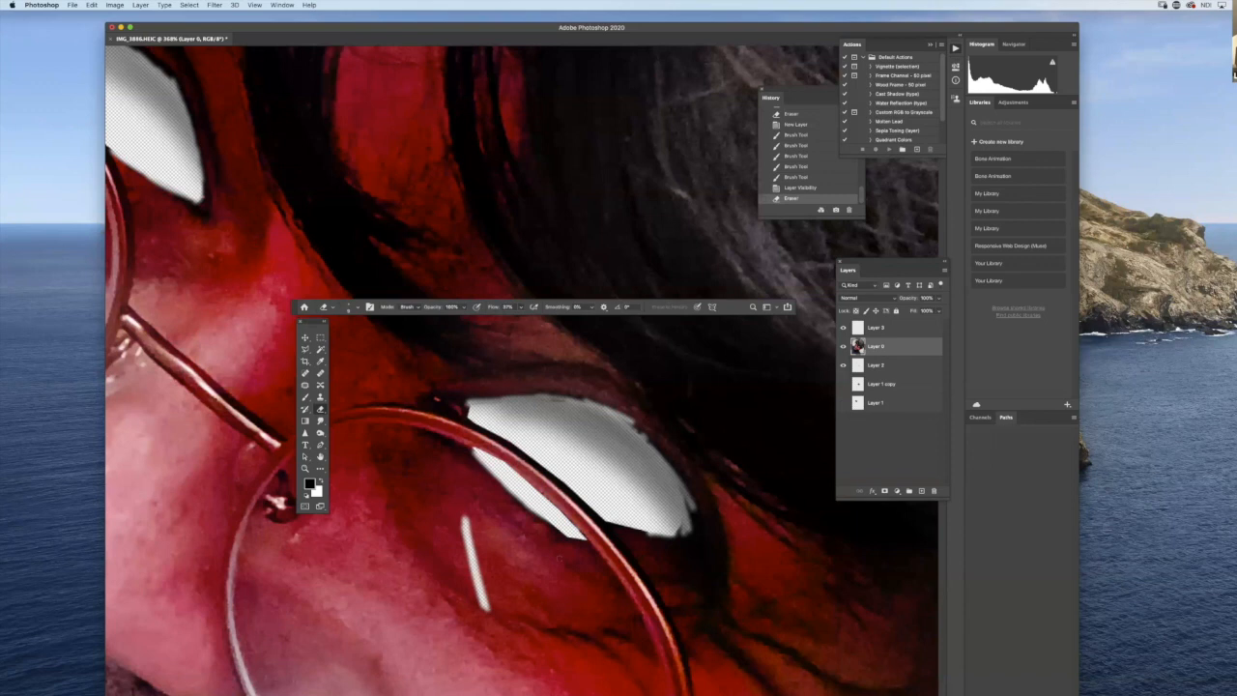
pyautogui.press('super+z')
# - Reduce the eraser flow to below 10% and soften the lower edge of the right-hand eye opening on Layer 0
pyautogui.click(522, 307)
pyautogui.moveTo(520, 317); pyautogui.dragTo(509, 318)
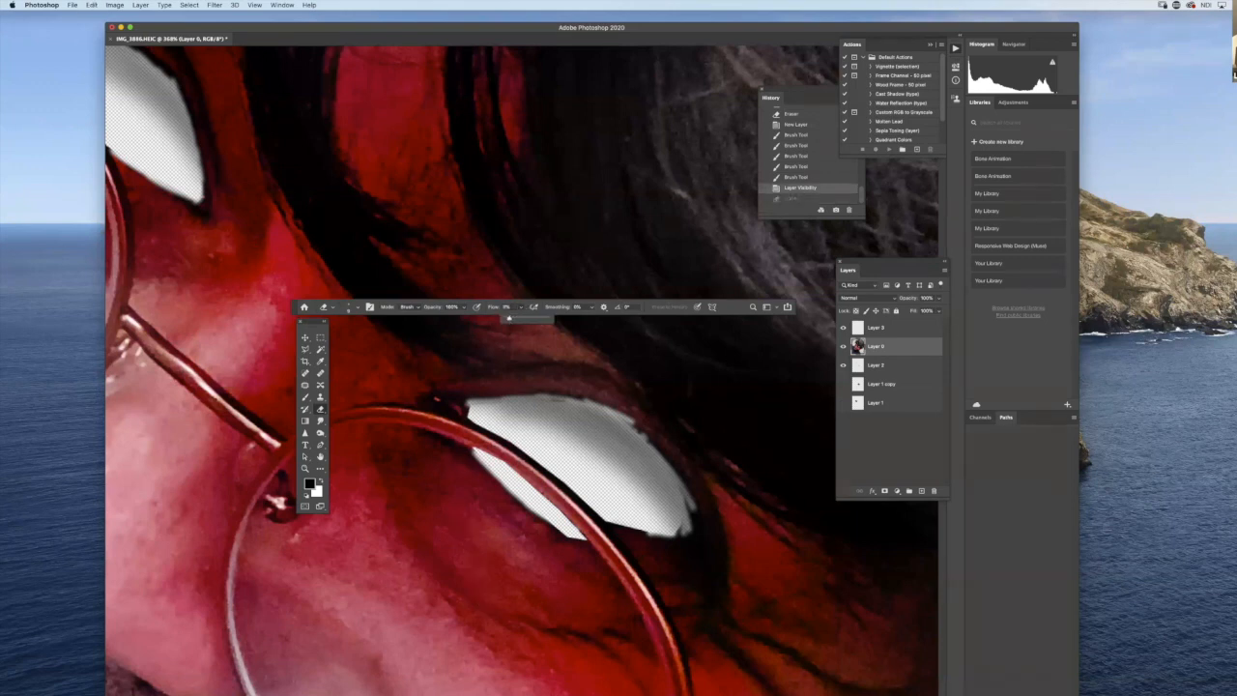
pyautogui.click(464, 520)
pyautogui.moveTo(471, 451); pyautogui.dragTo(491, 478)
pyautogui.moveTo(489, 474); pyautogui.dragTo(516, 499)
pyautogui.moveTo(505, 490); pyautogui.dragTo(564, 535)
pyautogui.moveTo(559, 532); pyautogui.dragTo(648, 531)
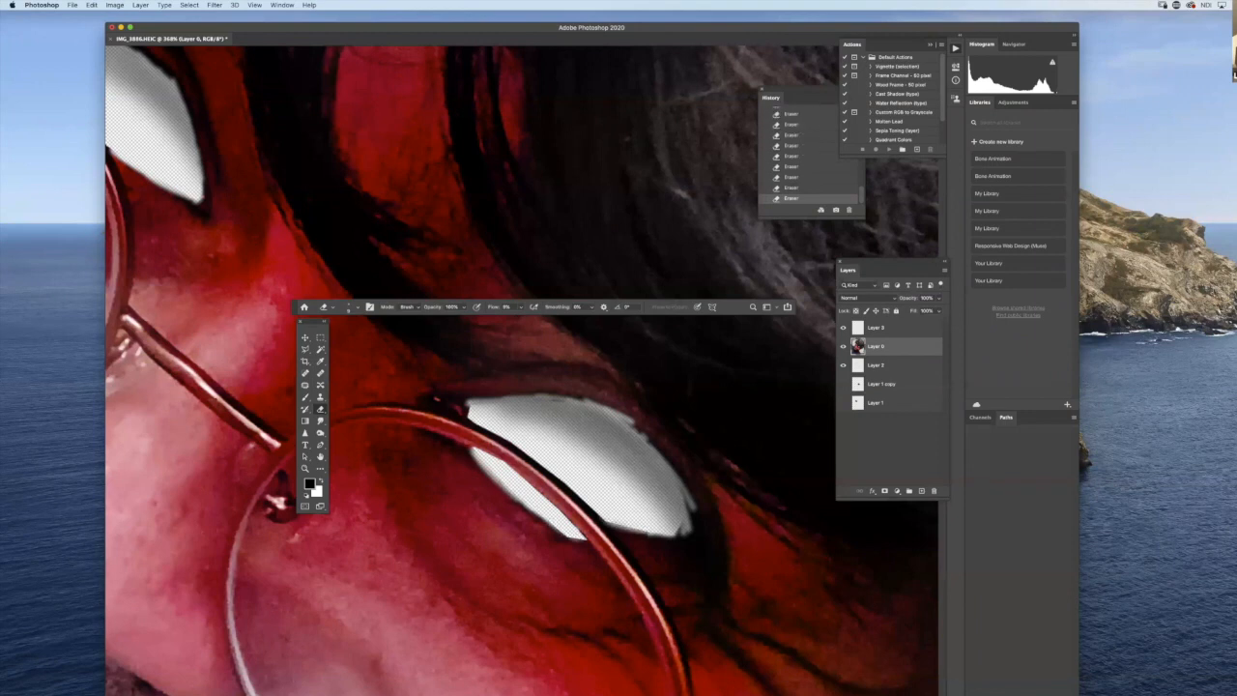
# - Show both pigeon eye layers again and select Layer 3
pyautogui.click(843, 383)
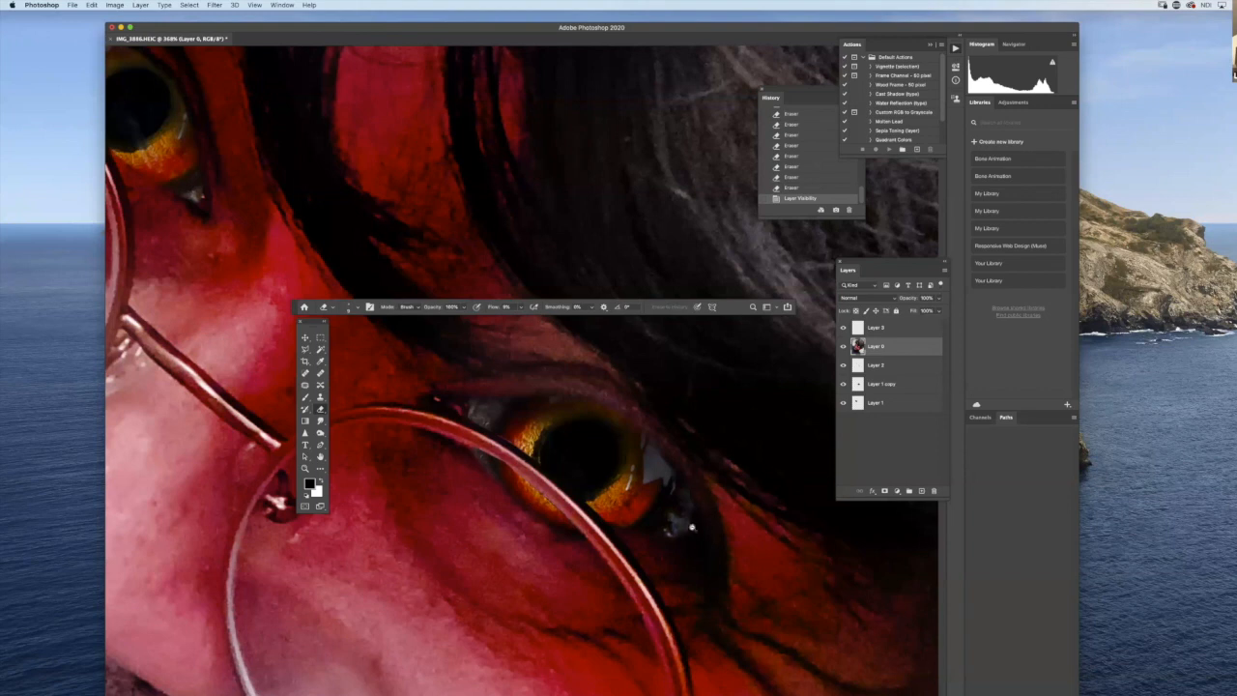
pyautogui.scroll(-5, 696, 527)
pyautogui.scroll(-2, 694, 556)
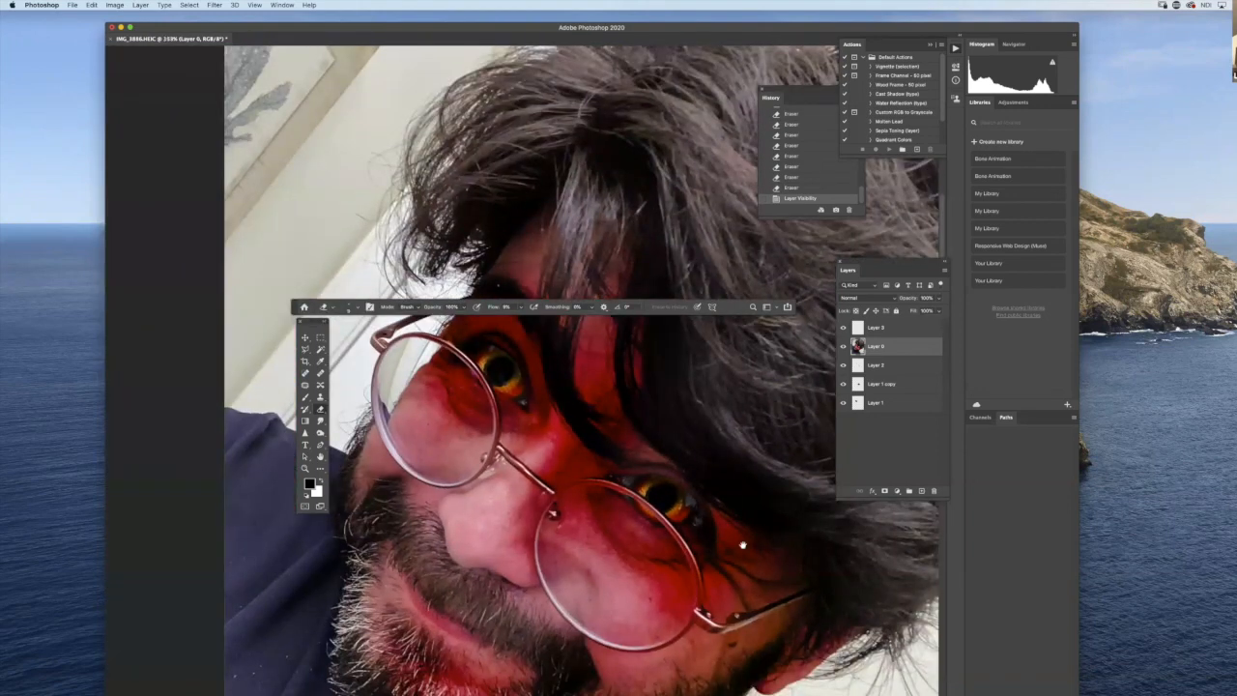
pyautogui.scroll(-4, 740, 541)
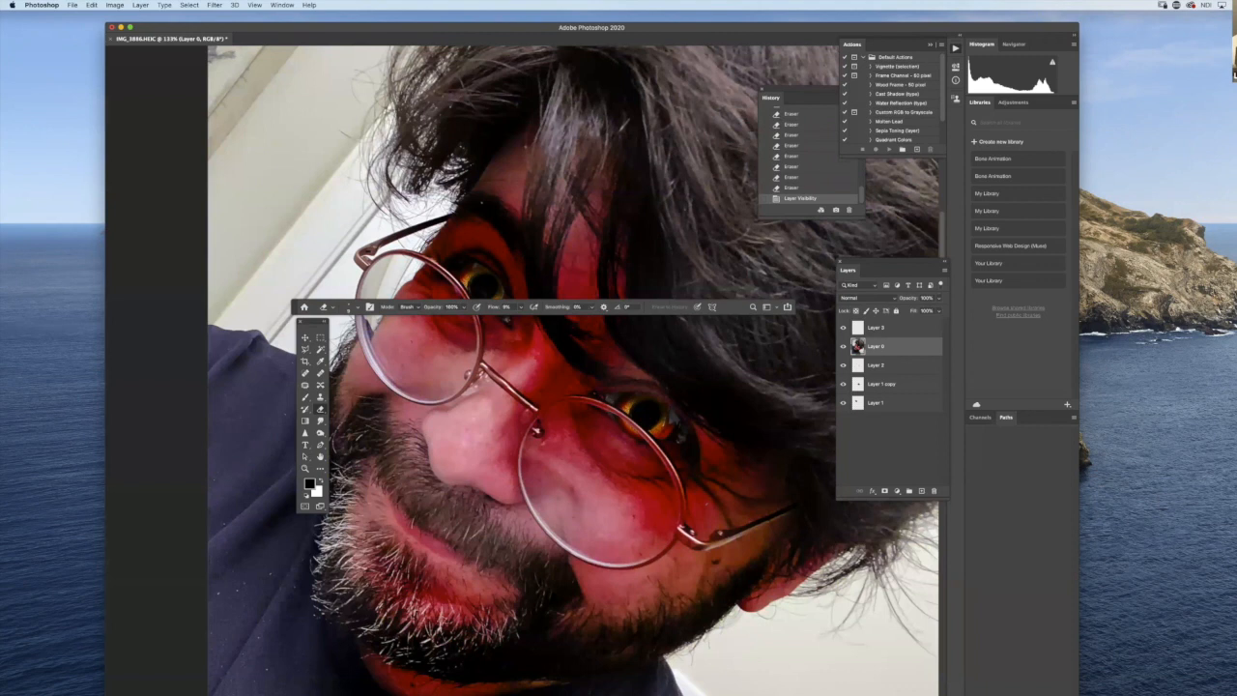
pyautogui.click(908, 328)
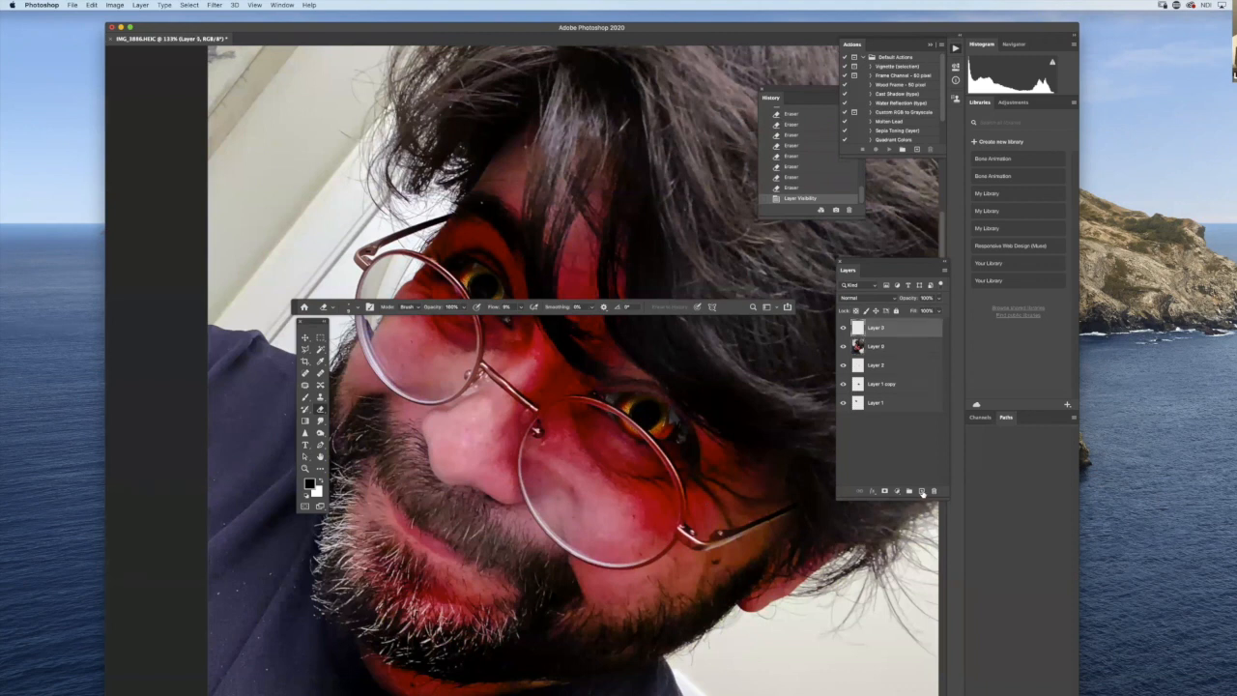
# - Add a new layer above Layer 3 and set the Brush foreground color to PANTONE 200 C
pyautogui.click(921, 491)
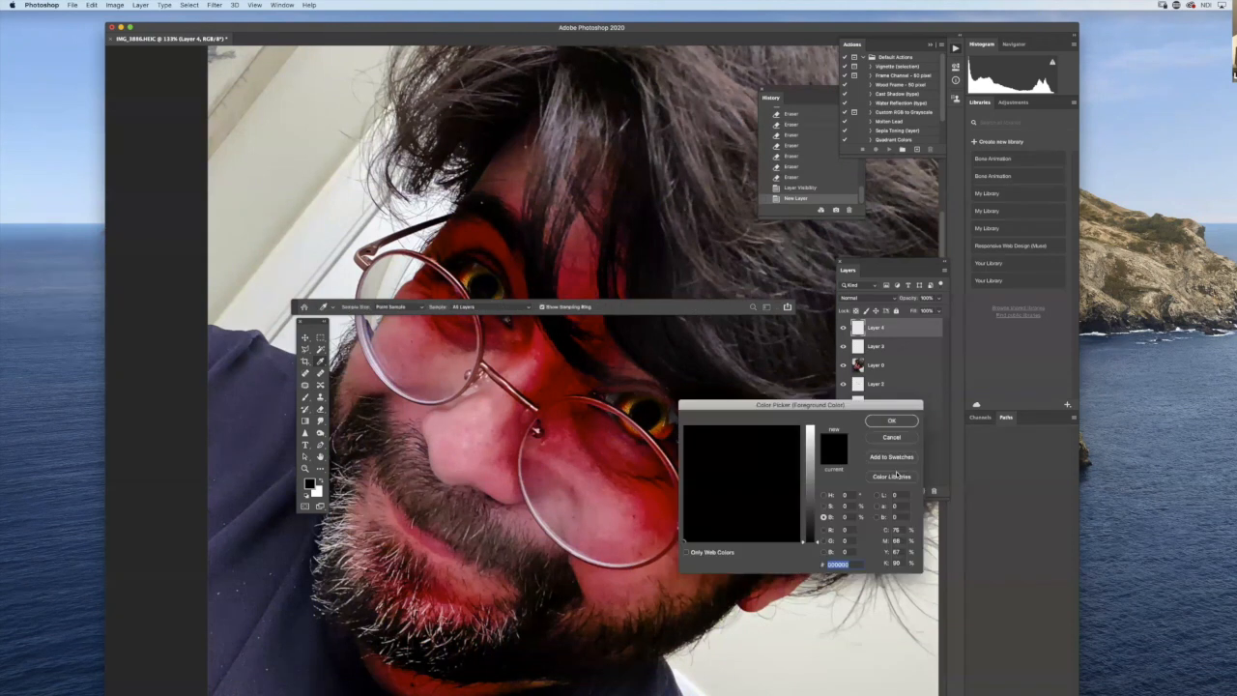
pyautogui.click(892, 477)
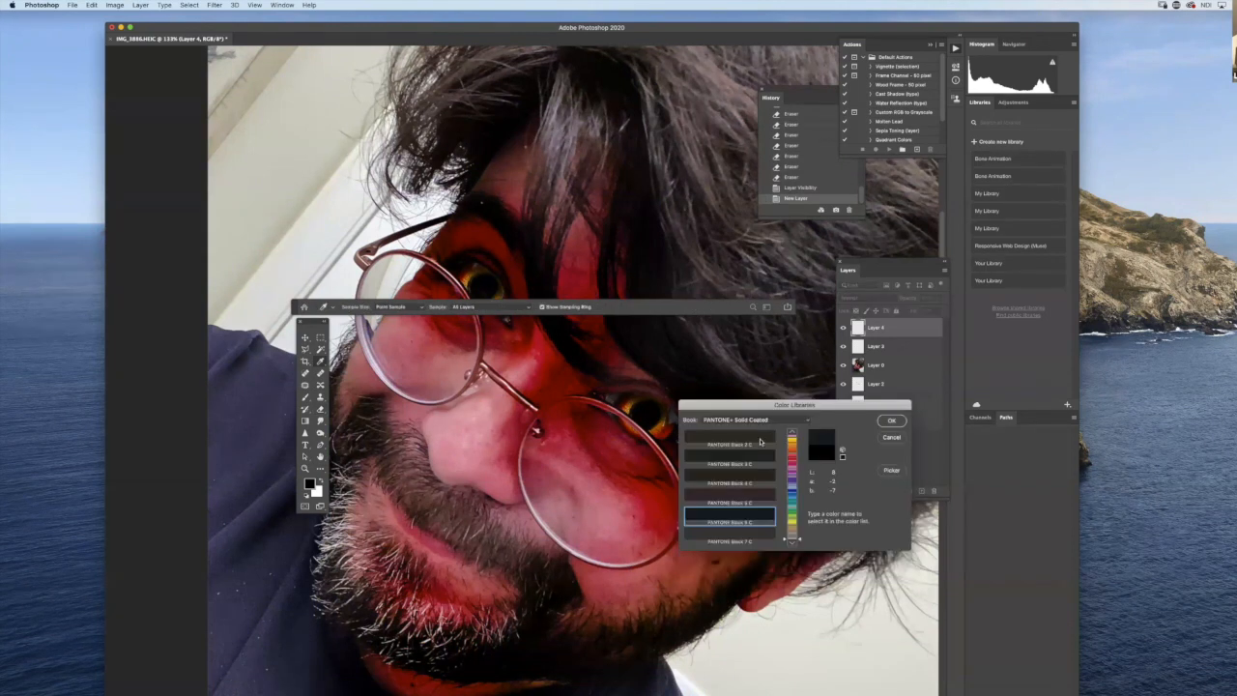
pyautogui.write('200')
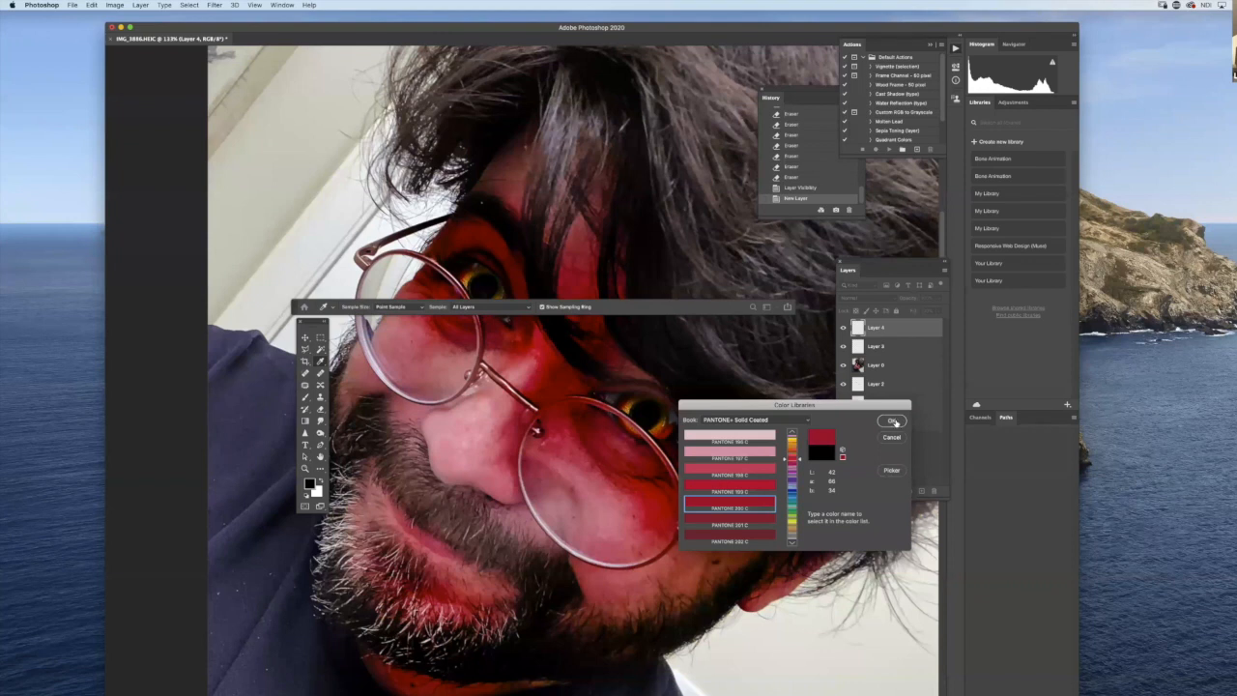
pyautogui.click(894, 421)
pyautogui.click(306, 396)
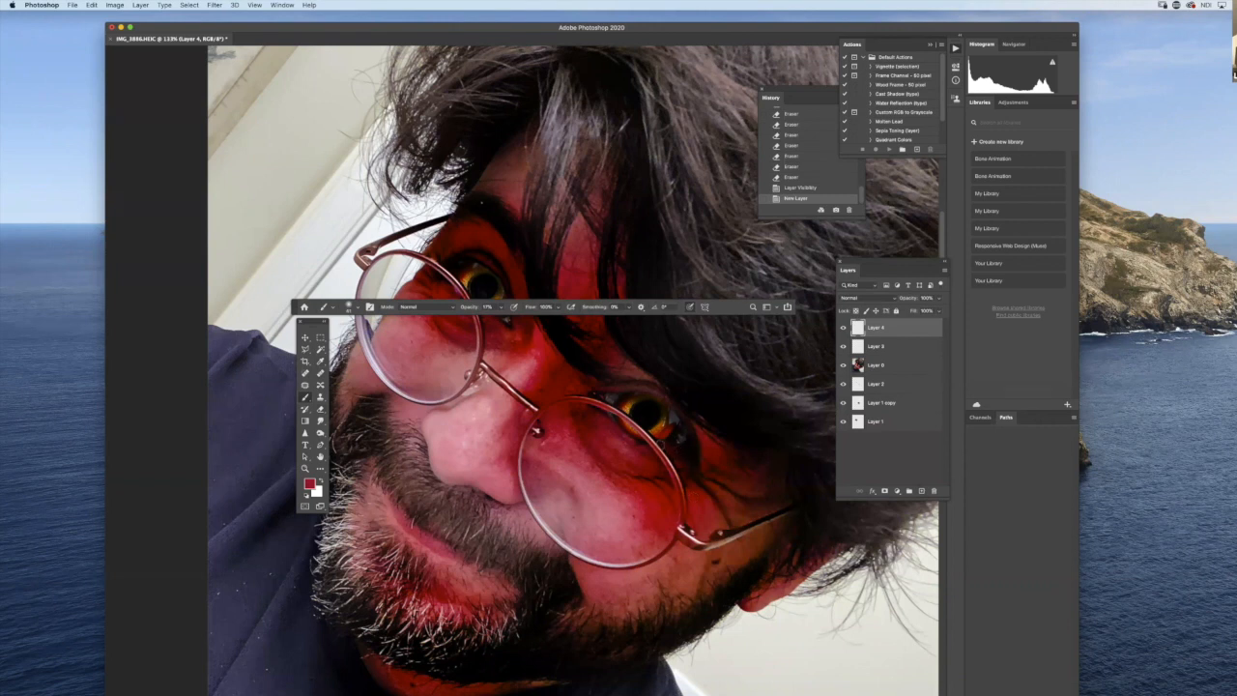
# - Try a brush stroke beside the jaw, undo it, and raise the brush opacity to 100%
pyautogui.moveTo(590, 628); pyautogui.dragTo(603, 630)
pyautogui.press('super+z')
pyautogui.moveTo(501, 308); pyautogui.dragTo(668, 327)
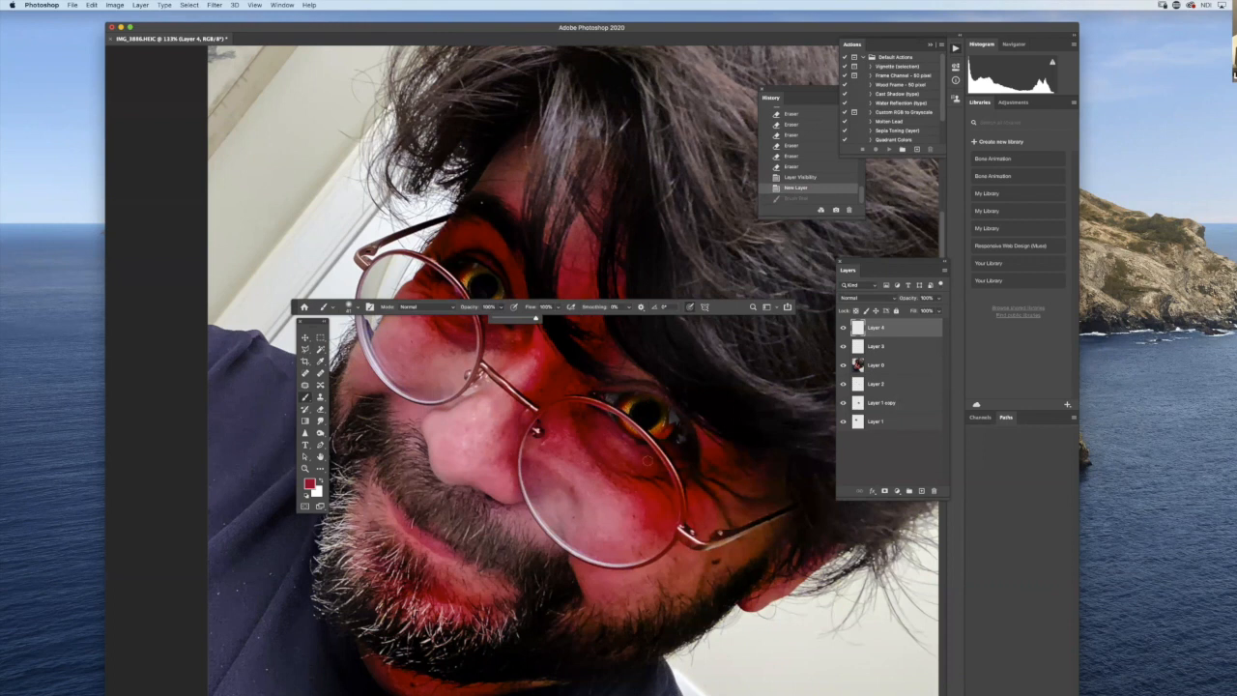
# - Try several red streaks down the cheek behind the right-hand lens, clearing the whole layer of paint again
pyautogui.click(645, 463)
pyautogui.moveTo(624, 486)
pyautogui.mouseDown()
pyautogui.moveTo(591, 622)
pyautogui.moveTo(566, 597)
pyautogui.mouseUp()
pyautogui.moveTo(592, 462); pyautogui.dragTo(507, 648)
pyautogui.moveTo(571, 503); pyautogui.dragTo(542, 561)
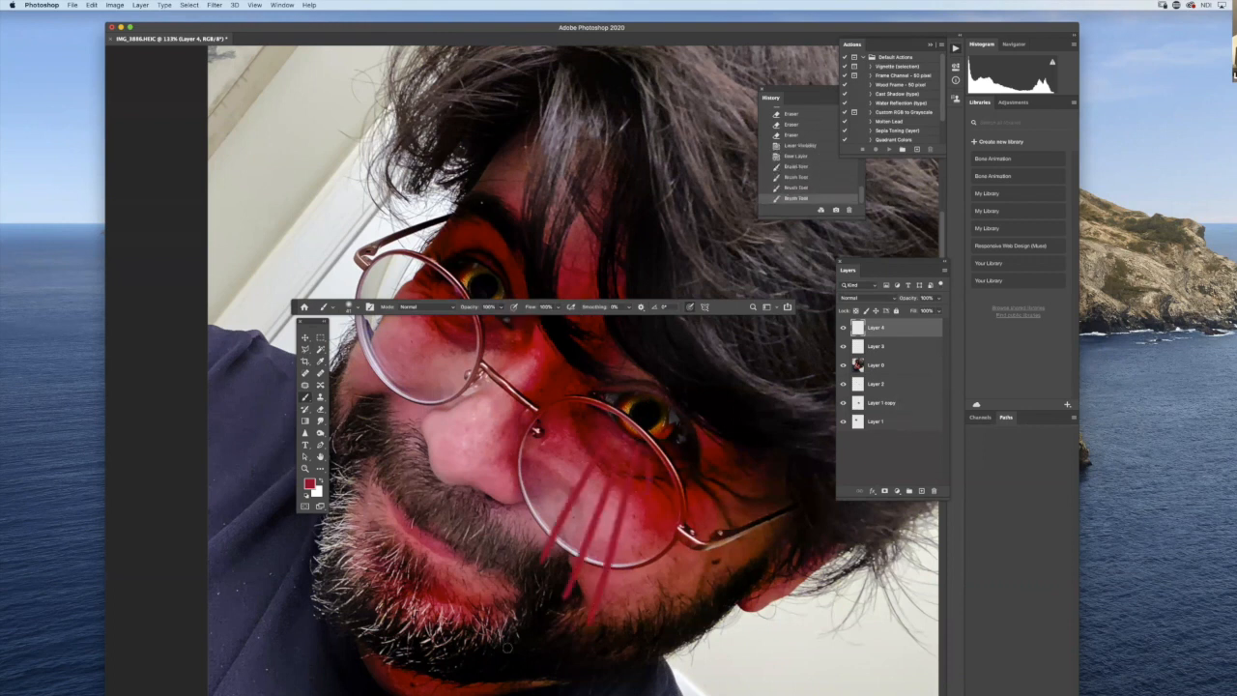
pyautogui.press('super+a')
pyautogui.press('Delete')
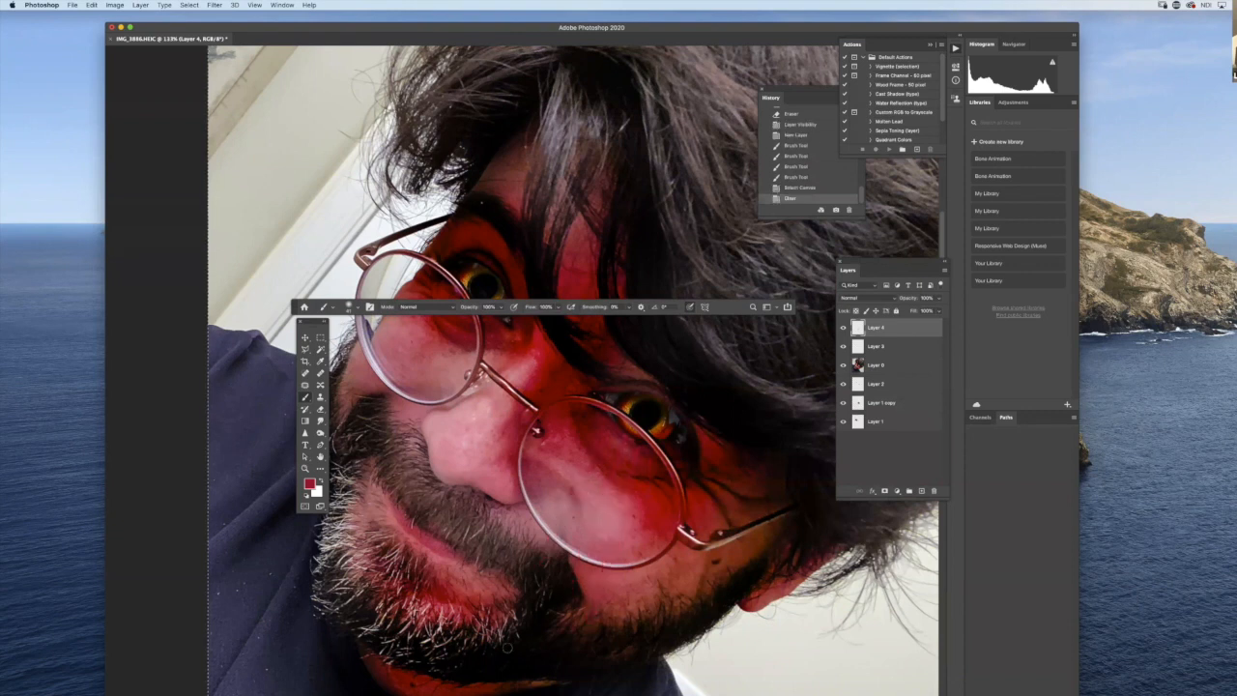
# - Set Layer 4 to Multiply blending and paint soft blood streaks from the right-hand eye's outer corner down the cheek
pyautogui.click(888, 298)
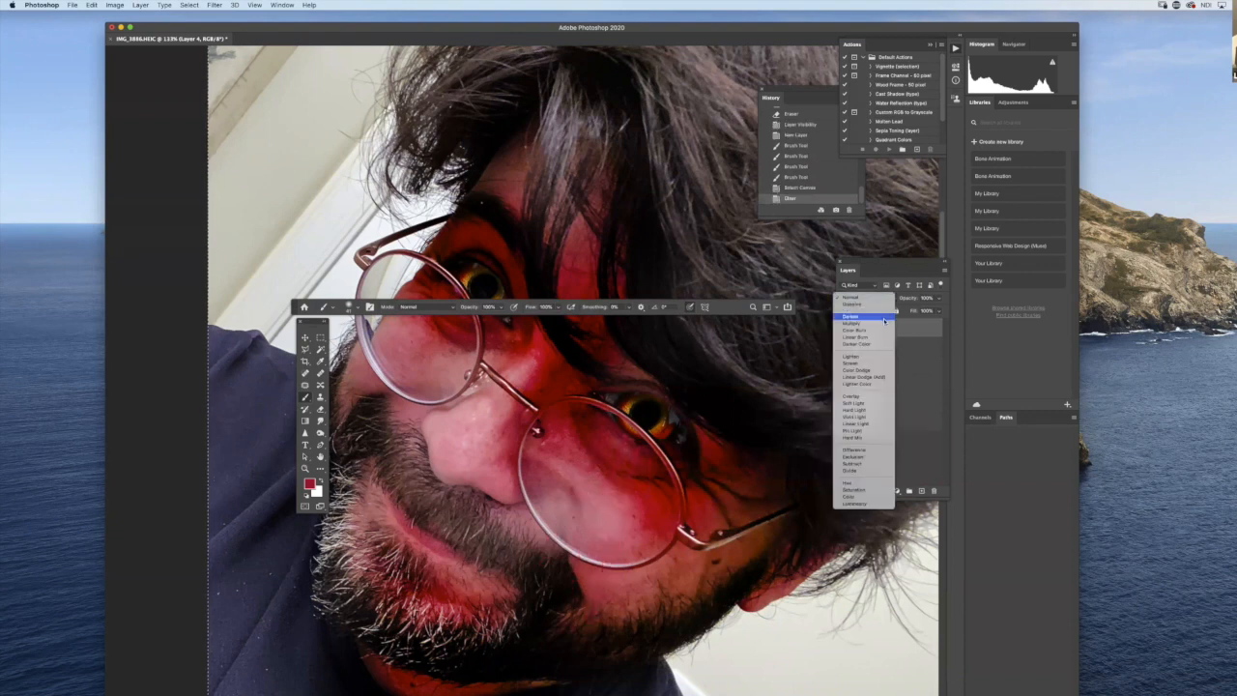
pyautogui.click(852, 323)
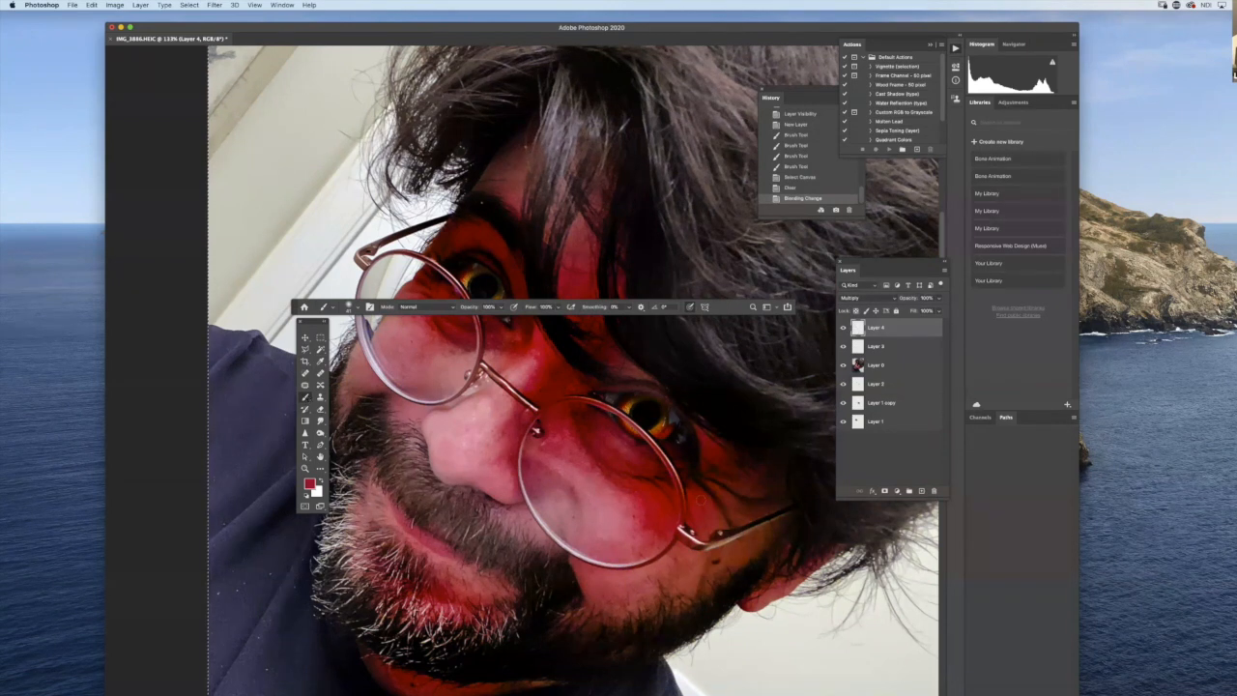
pyautogui.rightClick(818, 536)
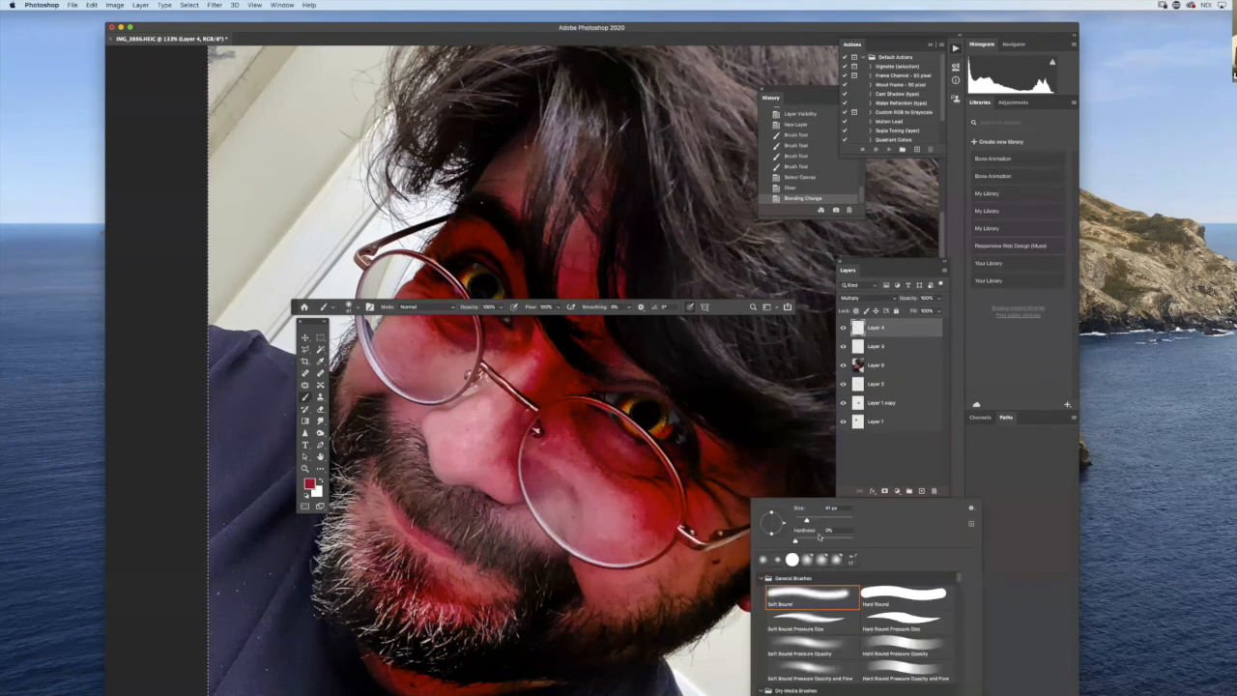
pyautogui.moveTo(808, 521); pyautogui.dragTo(794, 541)
pyautogui.press('super+d')
pyautogui.moveTo(691, 466)
pyautogui.mouseDown()
pyautogui.moveTo(708, 523)
pyautogui.moveTo(709, 499)
pyautogui.moveTo(719, 522)
pyautogui.moveTo(666, 615)
pyautogui.mouseUp()
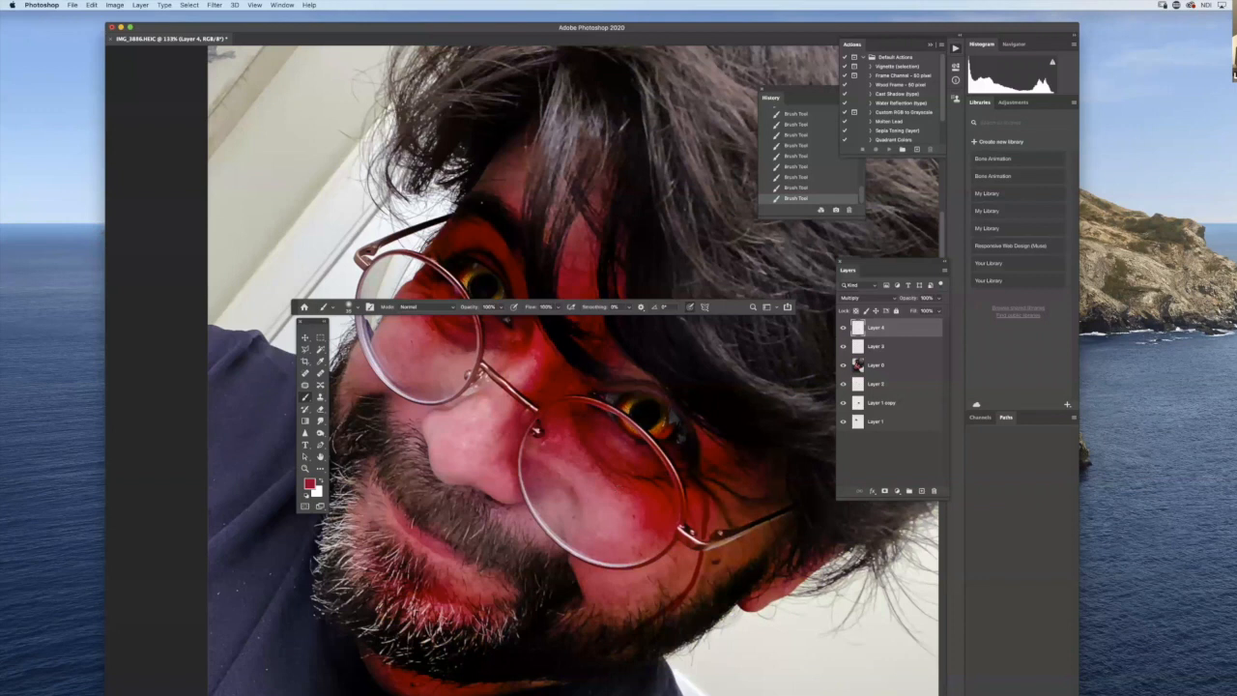
# - Rotate the canvas view until the face is upright and compare the portrait with and without Layer 4
pyautogui.press('r')
pyautogui.moveTo(676, 580); pyautogui.dragTo(778, 413)
pyautogui.press('r')
pyautogui.moveTo(465, 447)
pyautogui.mouseDown()
pyautogui.moveTo(494, 464)
pyautogui.moveTo(552, 463)
pyautogui.moveTo(578, 517)
pyautogui.mouseUp()
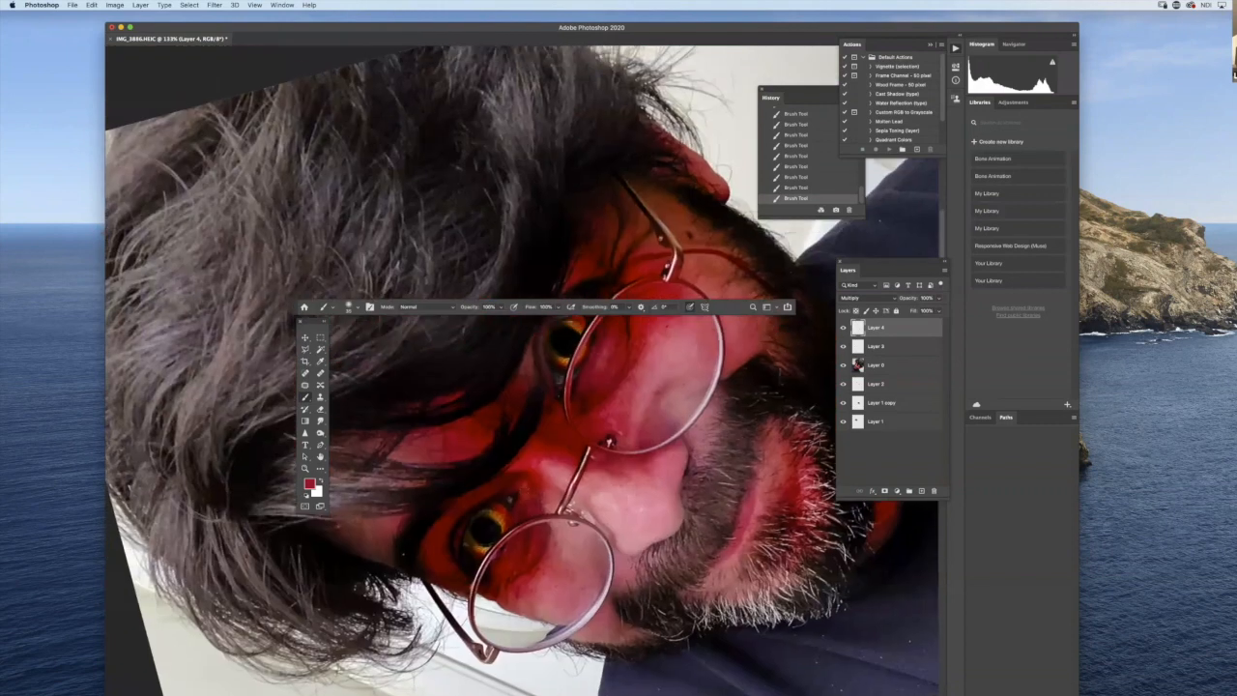
pyautogui.press('r')
pyautogui.moveTo(677, 414); pyautogui.dragTo(541, 531)
pyautogui.moveTo(495, 483); pyautogui.dragTo(670, 494)
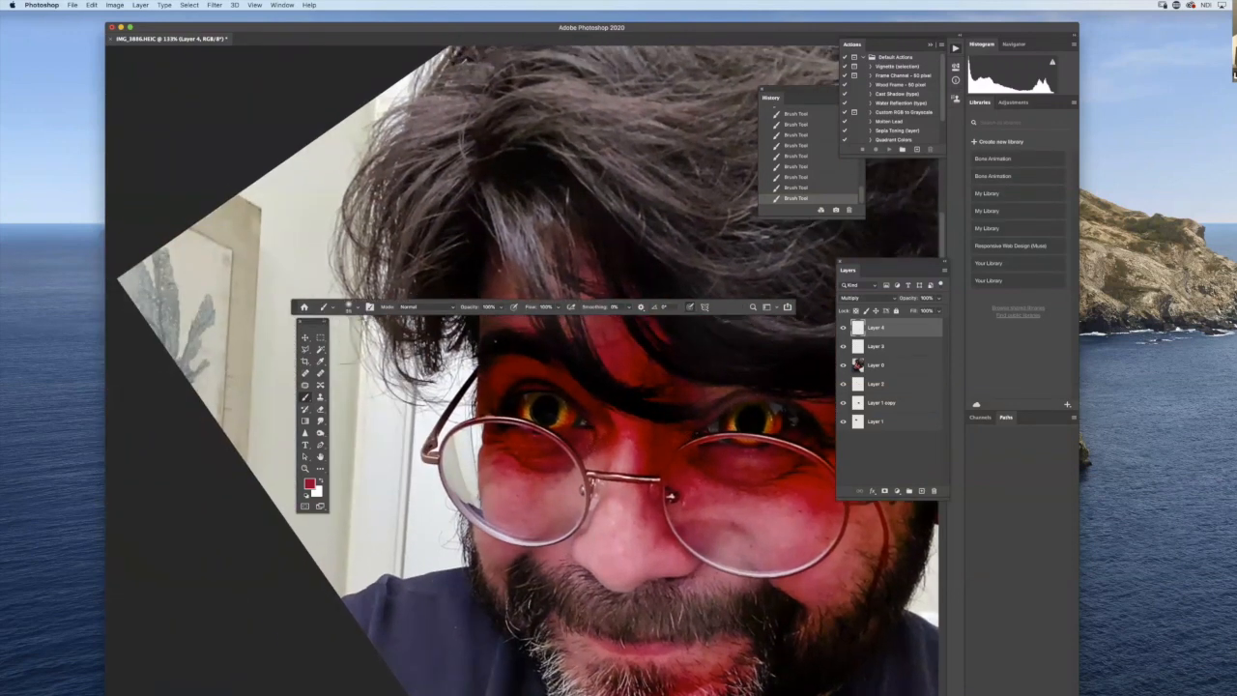
pyautogui.click(843, 328)
pyautogui.click(843, 328)
# - Paint thin curved blood streaks from beneath the left-hand eye, through the lens and down onto the cheek
pyautogui.moveTo(574, 453); pyautogui.dragTo(572, 470)
pyautogui.moveTo(574, 458); pyautogui.dragTo(571, 470)
pyautogui.moveTo(573, 459); pyautogui.dragTo(572, 471)
pyautogui.moveTo(573, 457); pyautogui.dragTo(571, 469)
pyautogui.moveTo(573, 458); pyautogui.dragTo(571, 471)
pyautogui.click(669, 496)
pyautogui.moveTo(572, 458)
pyautogui.mouseDown()
pyautogui.moveTo(546, 476)
pyautogui.moveTo(525, 532)
pyautogui.mouseUp()
pyautogui.moveTo(547, 478)
pyautogui.mouseDown()
pyautogui.moveTo(527, 526)
pyautogui.moveTo(532, 553)
pyautogui.mouseUp()
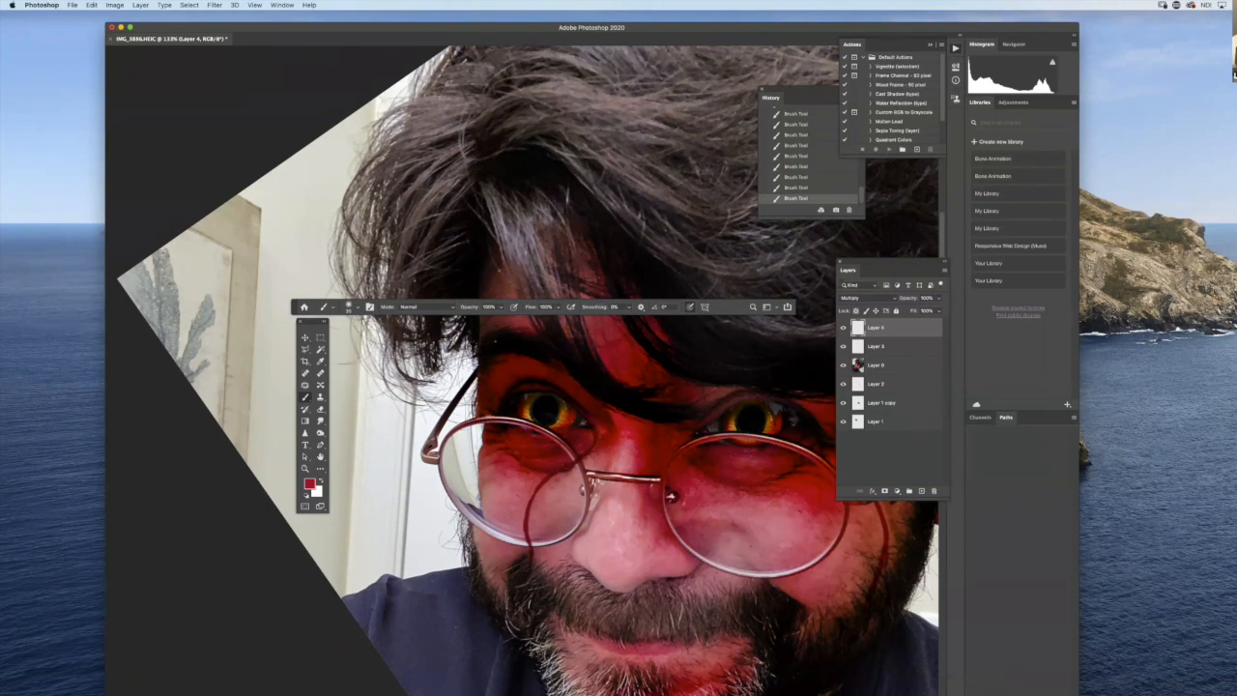
pyautogui.moveTo(529, 477); pyautogui.dragTo(525, 491)
pyautogui.moveTo(481, 427); pyautogui.dragTo(480, 462)
pyautogui.moveTo(501, 463); pyautogui.dragTo(481, 506)
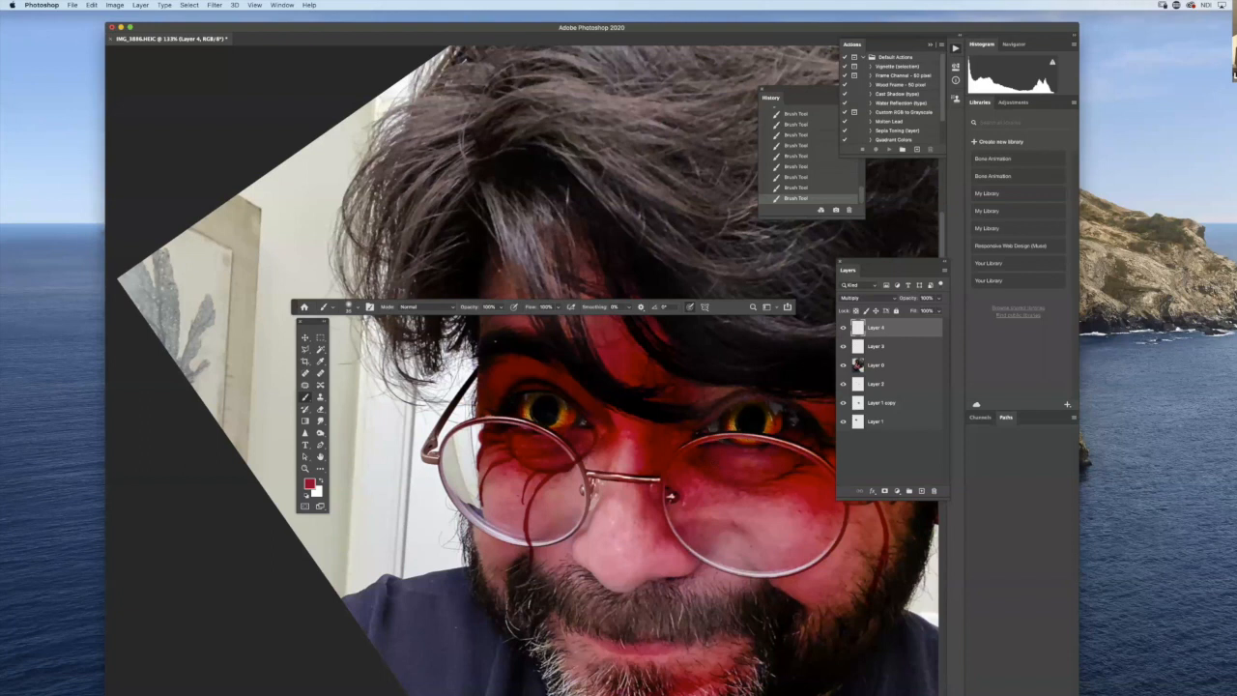
# - Extend the right-hand eye's streak below the lens to the jaw and paint a blood drip from the nostril over the lips
pyautogui.moveTo(794, 432); pyautogui.dragTo(631, 382)
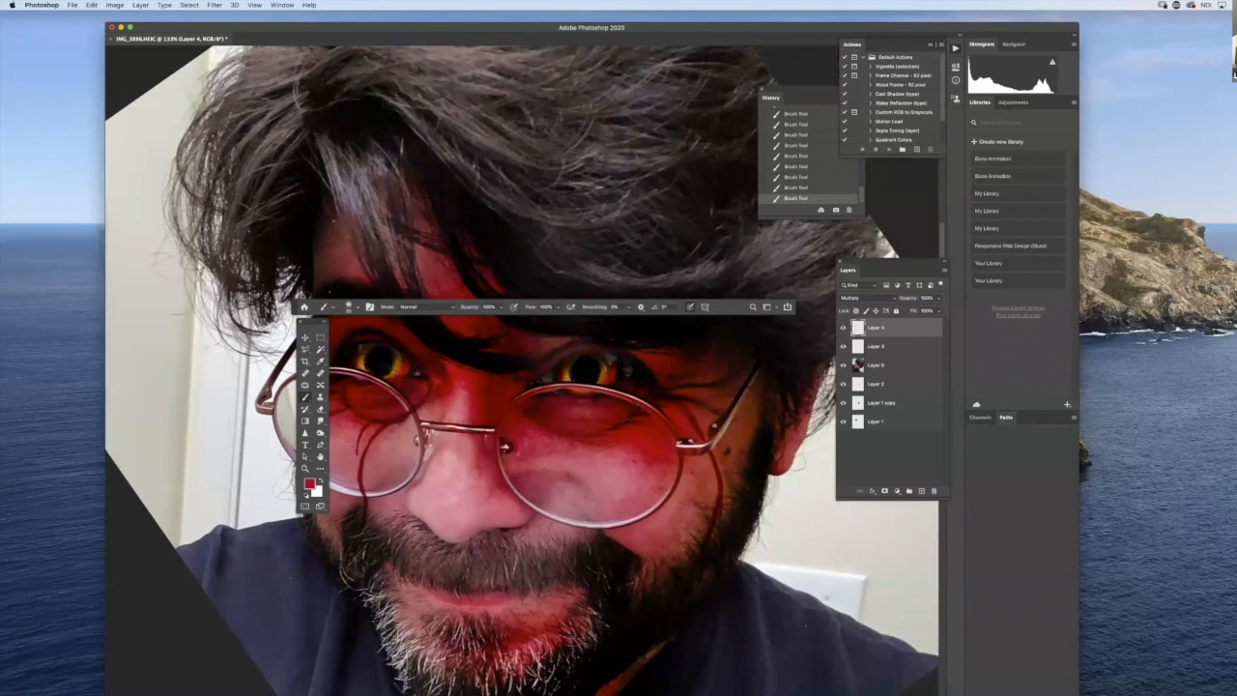
pyautogui.moveTo(663, 458); pyautogui.dragTo(667, 489)
pyautogui.moveTo(666, 476)
pyautogui.mouseDown()
pyautogui.moveTo(659, 519)
pyautogui.moveTo(626, 567)
pyautogui.mouseUp()
pyautogui.moveTo(504, 539)
pyautogui.mouseDown()
pyautogui.moveTo(524, 576)
pyautogui.moveTo(514, 653)
pyautogui.mouseUp()
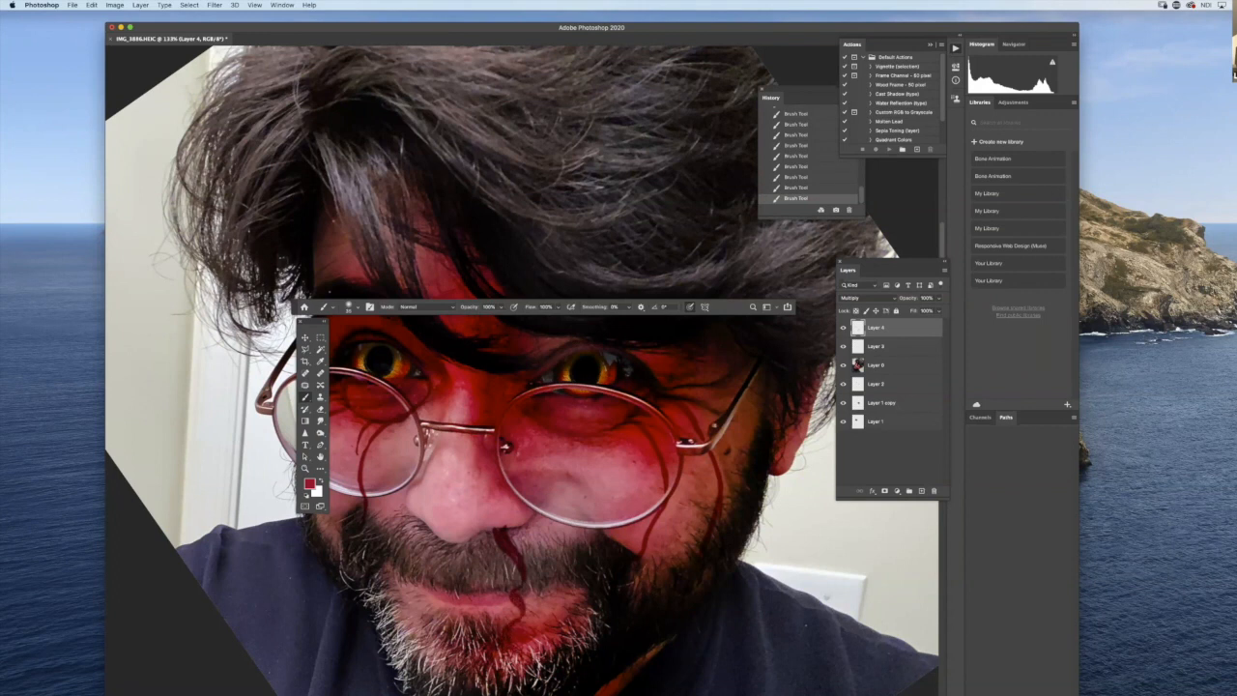
pyautogui.moveTo(518, 611); pyautogui.dragTo(519, 688)
# - Raise the eraser flow to 100% and erase the blood where it crosses the right-hand lens rim
pyautogui.click(320, 410)
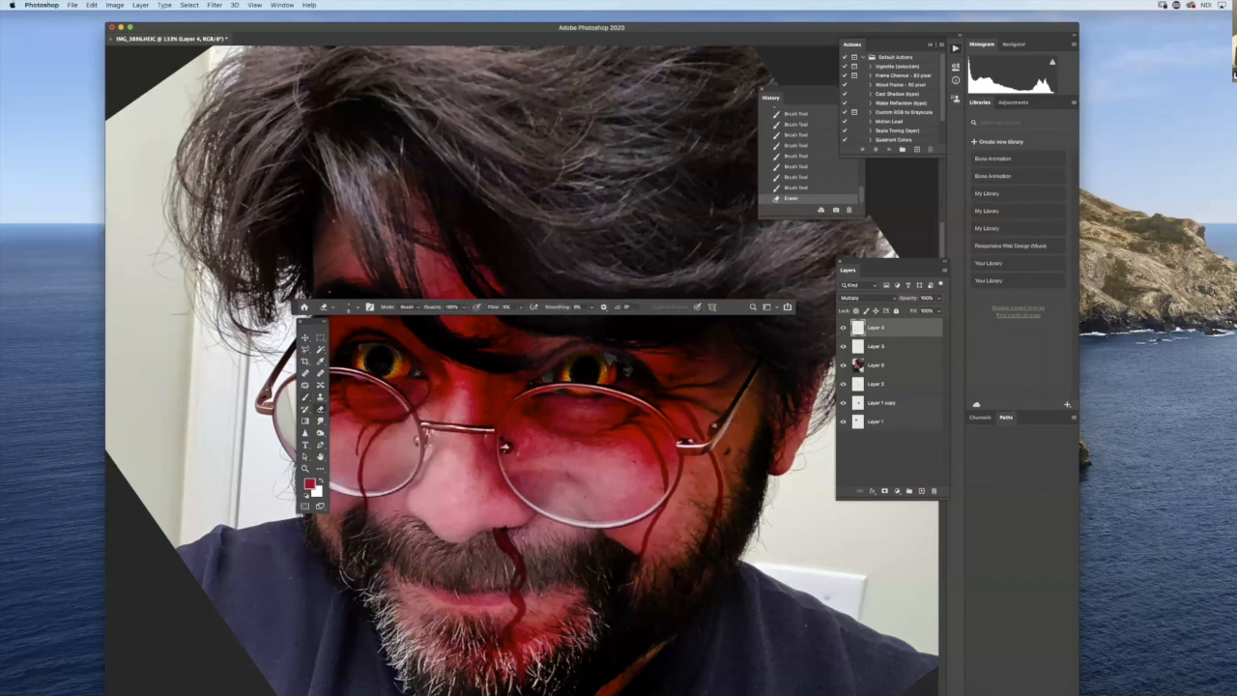
pyautogui.click(518, 307)
pyautogui.moveTo(548, 317); pyautogui.dragTo(560, 317)
pyautogui.moveTo(667, 495); pyautogui.dragTo(658, 521)
pyautogui.rightClick(665, 503)
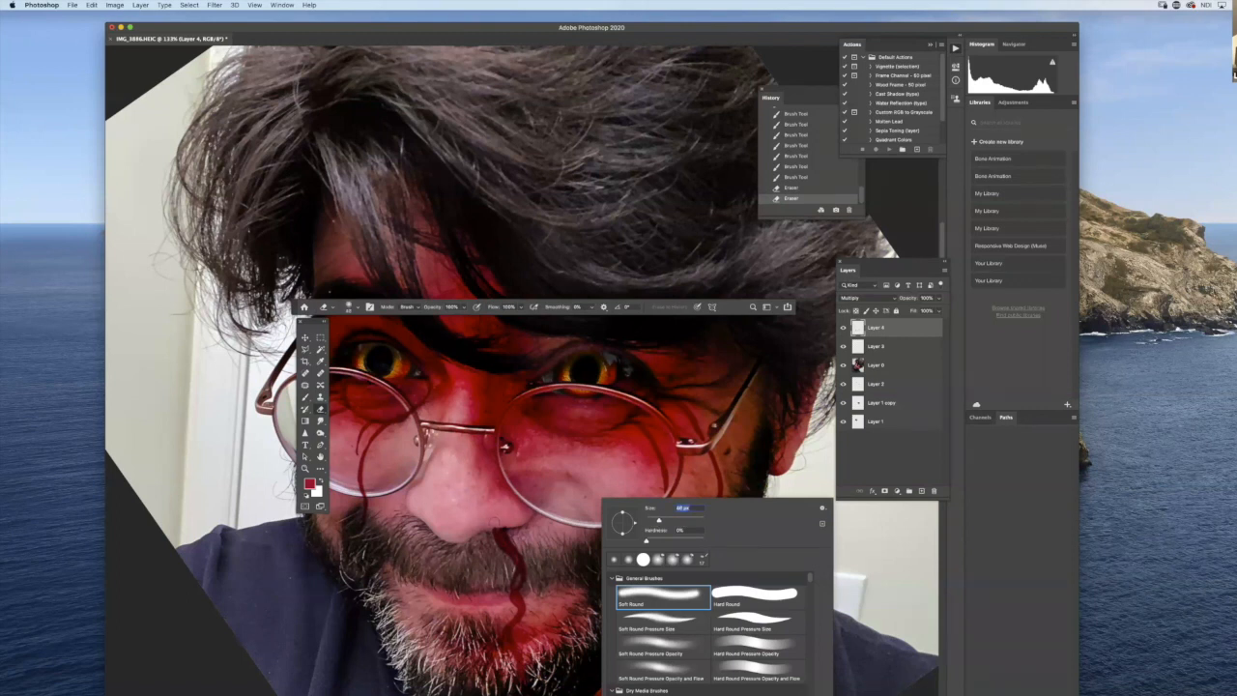
pyautogui.click(666, 493)
pyautogui.click(665, 495)
pyautogui.click(665, 497)
pyautogui.click(664, 498)
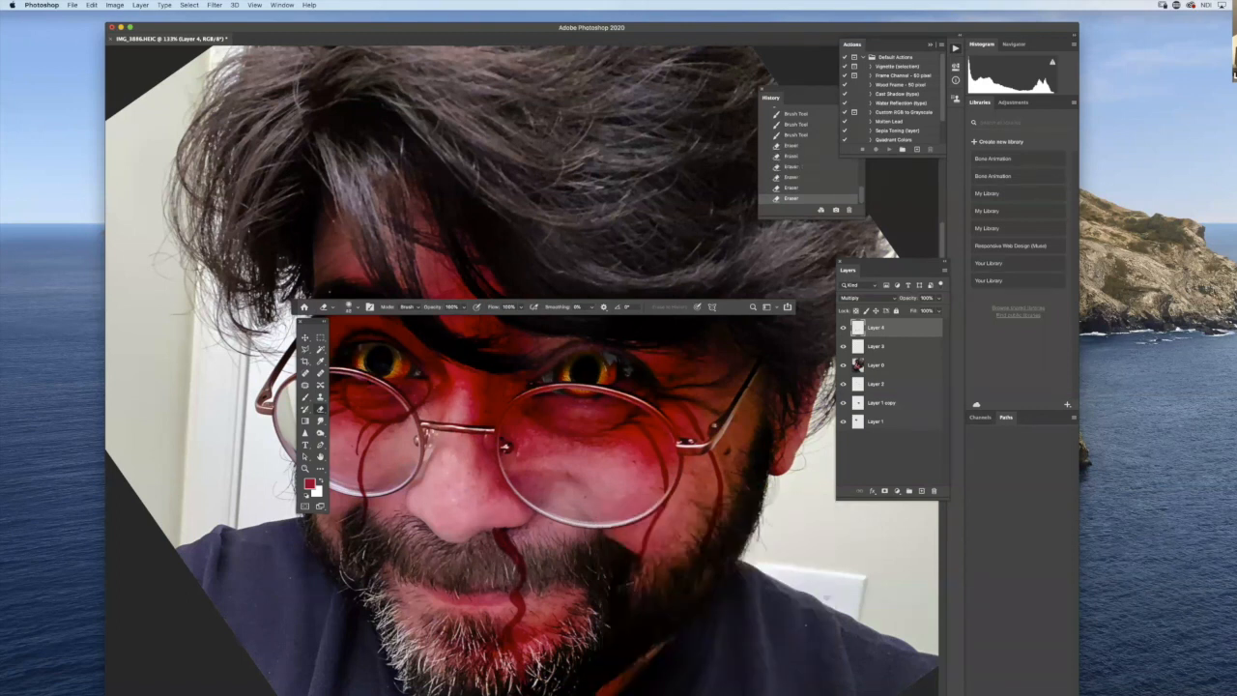
# - Reduce the eraser size and touch up the painted blood around the nose and below the right-hand lens
pyautogui.rightClick(503, 488)
pyautogui.moveTo(500, 485); pyautogui.dragTo(498, 485)
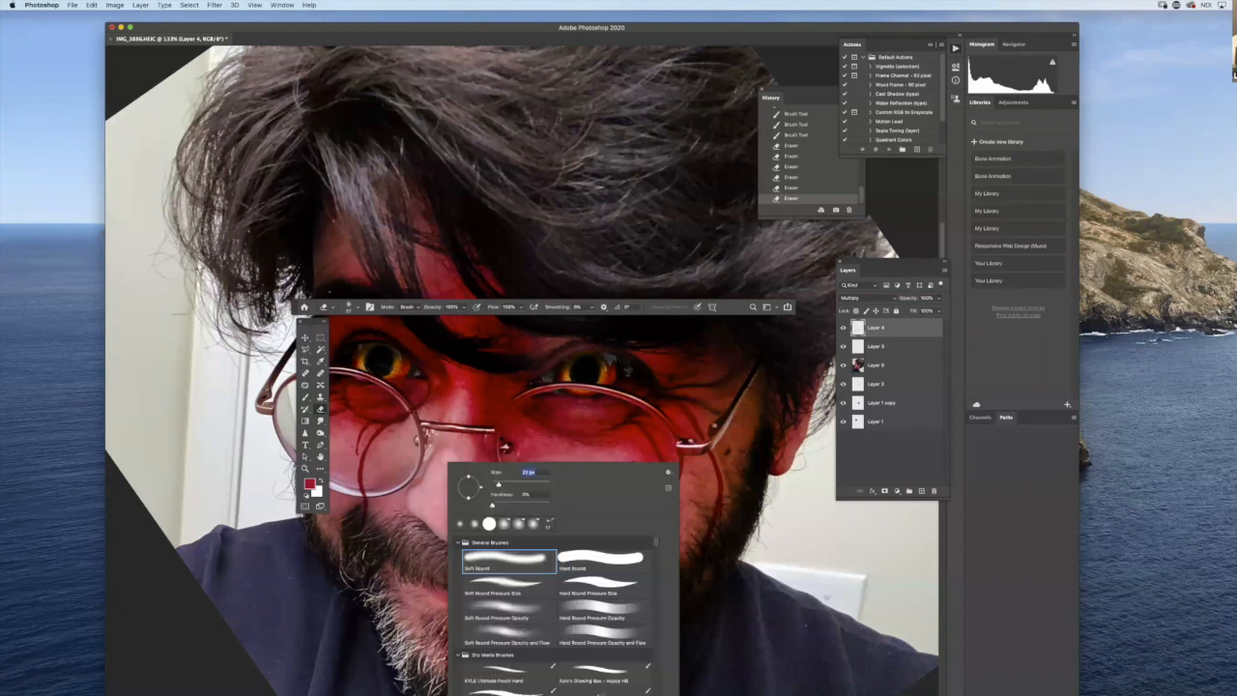
pyautogui.click(499, 456)
pyautogui.click(500, 464)
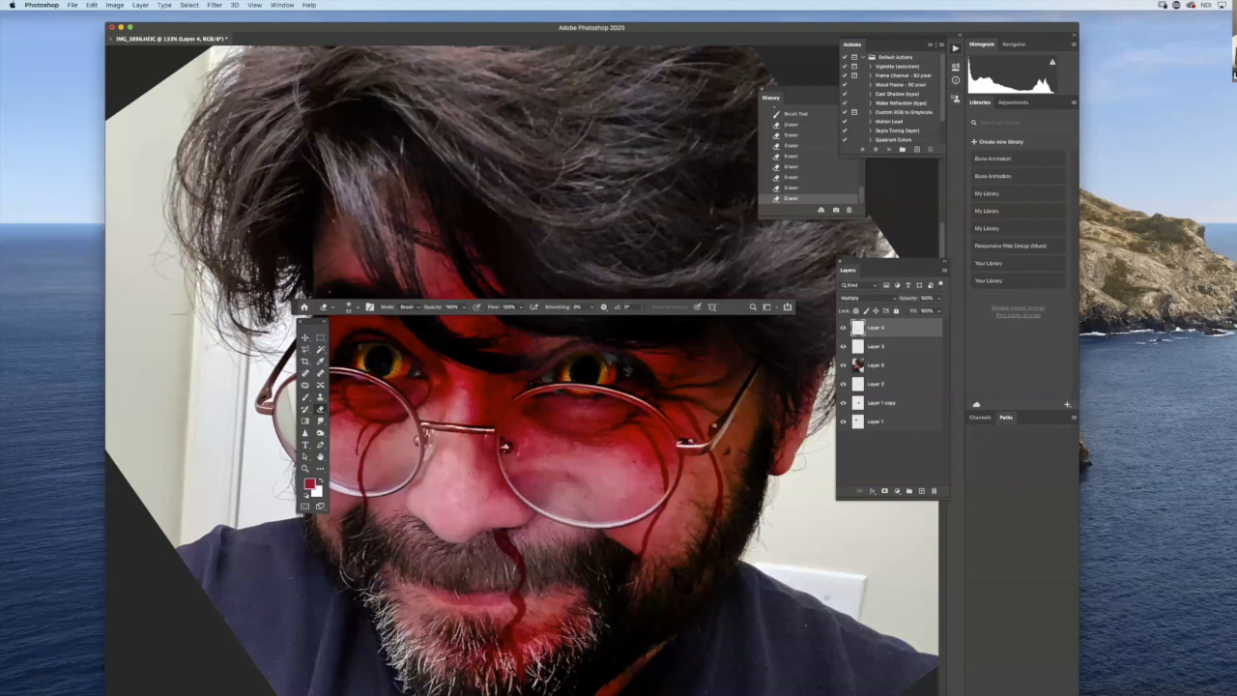
pyautogui.click(619, 561)
pyautogui.scroll(-1, 674, 557)
pyautogui.scroll(-1, 672, 560)
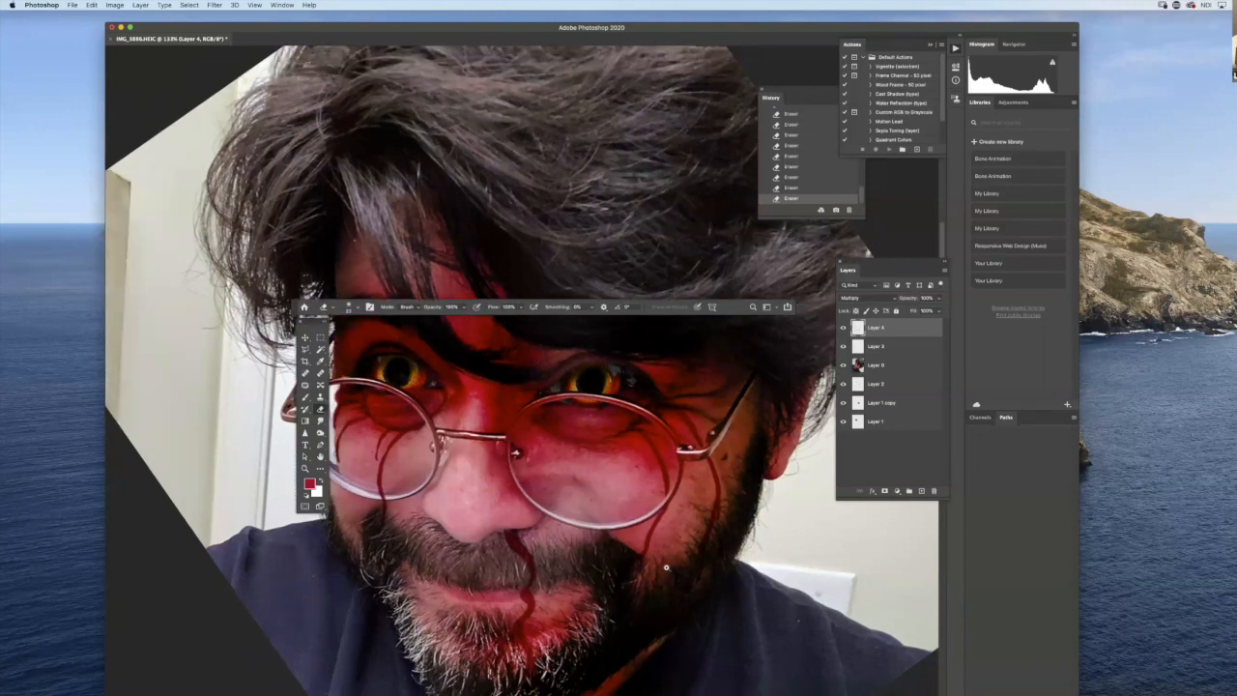
pyautogui.scroll(-4, 667, 616)
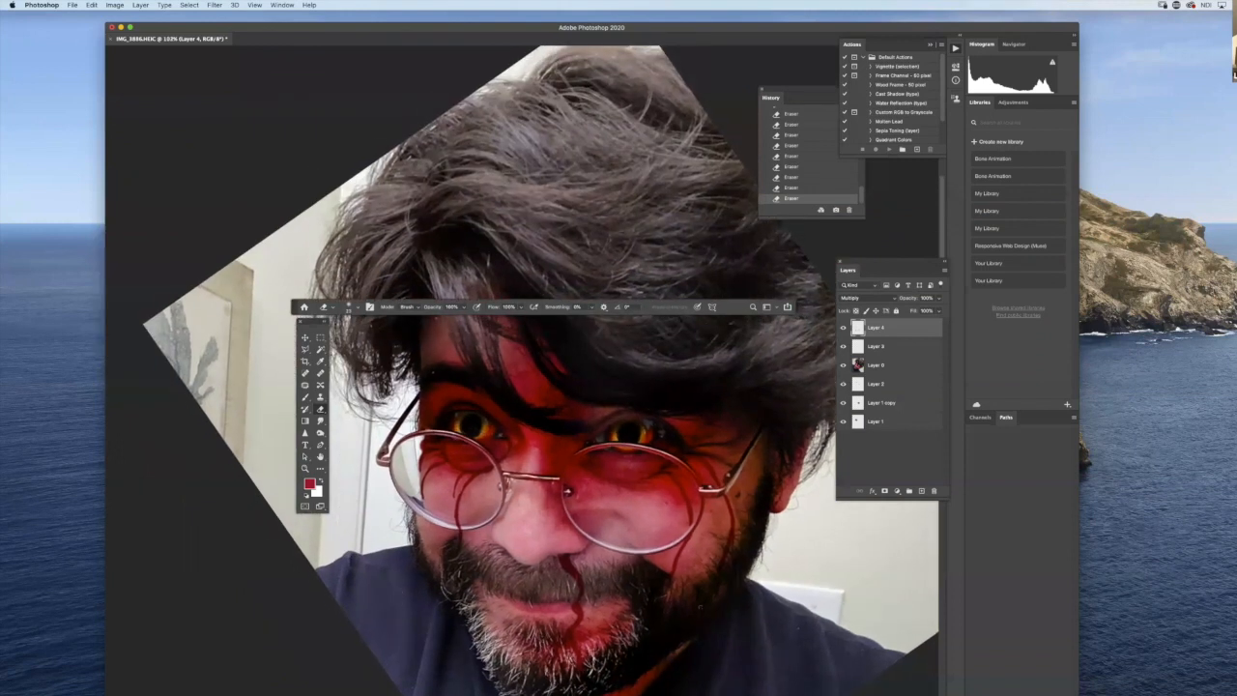
# - Duplicate Layer 4 to deepen the blood and erase excess paint near the lips, ending with Layer 4 selected
pyautogui.moveTo(893, 328); pyautogui.dragTo(921, 490)
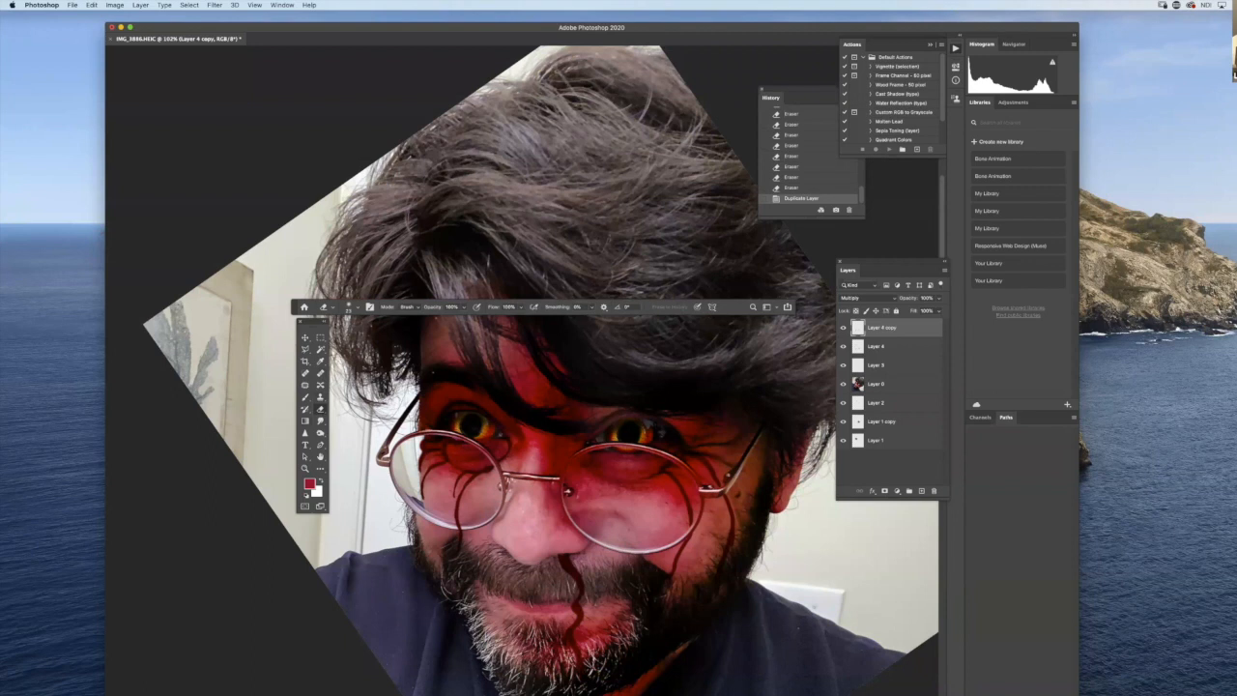
pyautogui.click(577, 604)
pyautogui.click(577, 604)
pyautogui.click(577, 604)
pyautogui.click(577, 604)
pyautogui.click(577, 604)
pyautogui.click(577, 604)
pyautogui.click(577, 604)
pyautogui.click(577, 604)
pyautogui.click(577, 604)
pyautogui.click(895, 347)
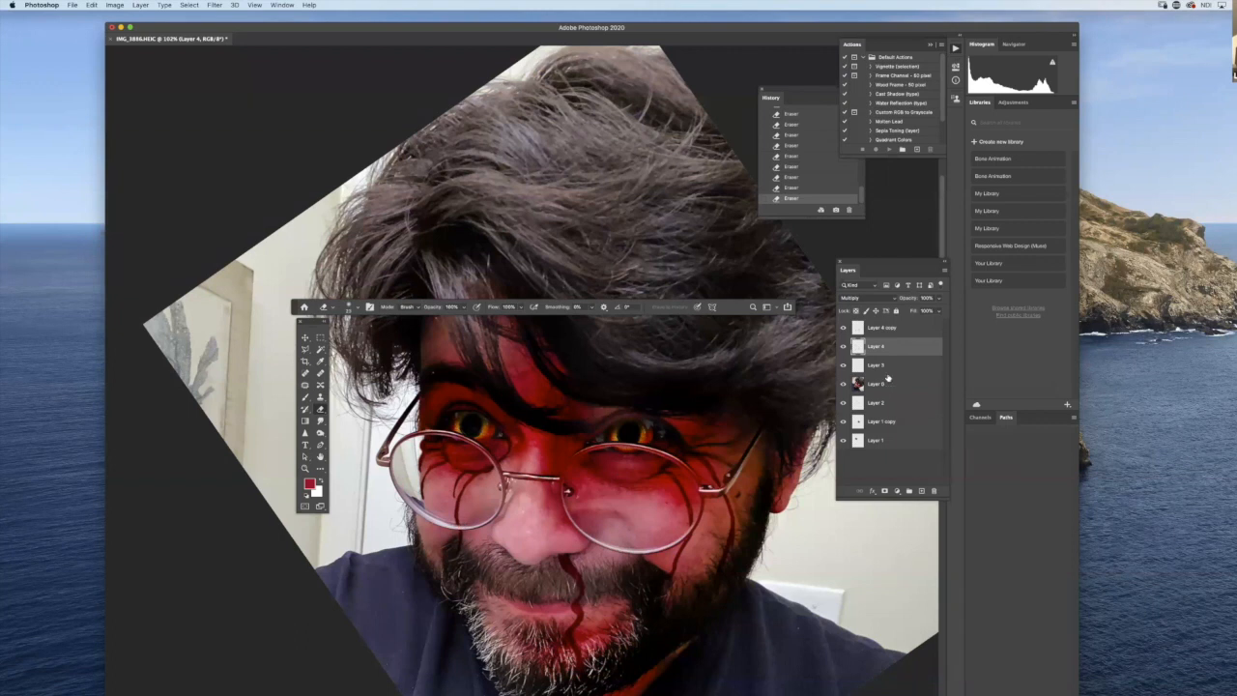
# - On a new layer, paint thin white branching cracks on the lower part of the right-hand lens with a smaller soft brush
pyautogui.click(921, 491)
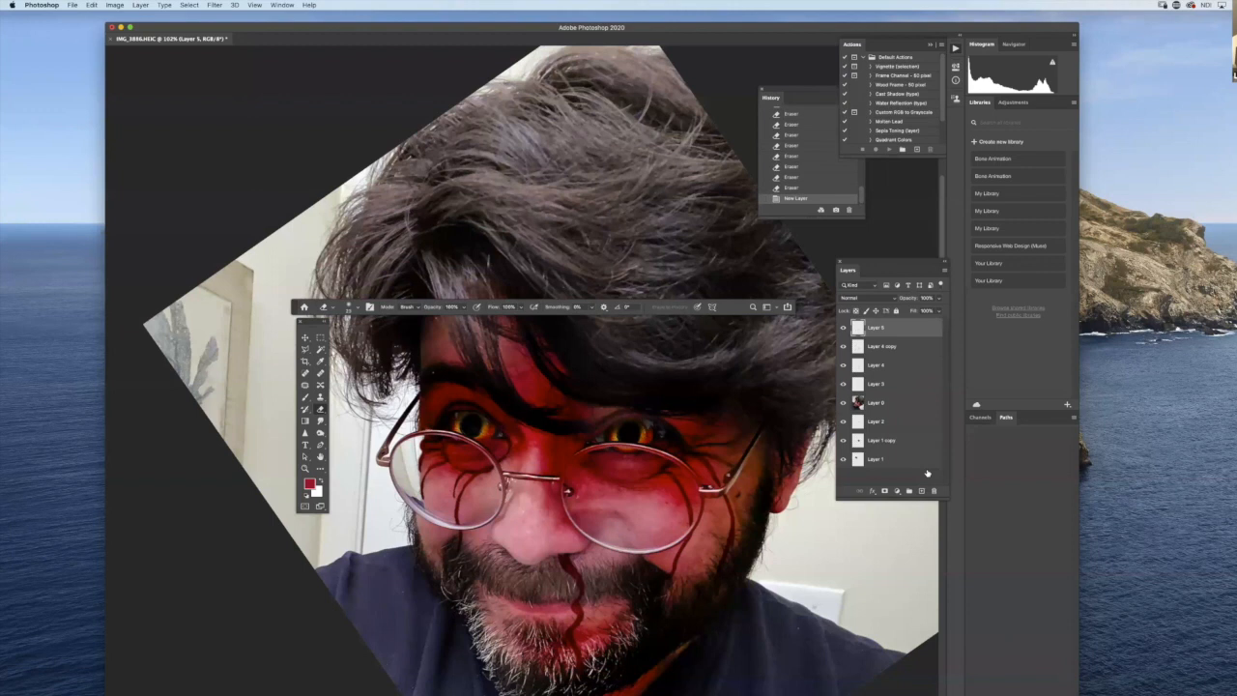
pyautogui.click(306, 397)
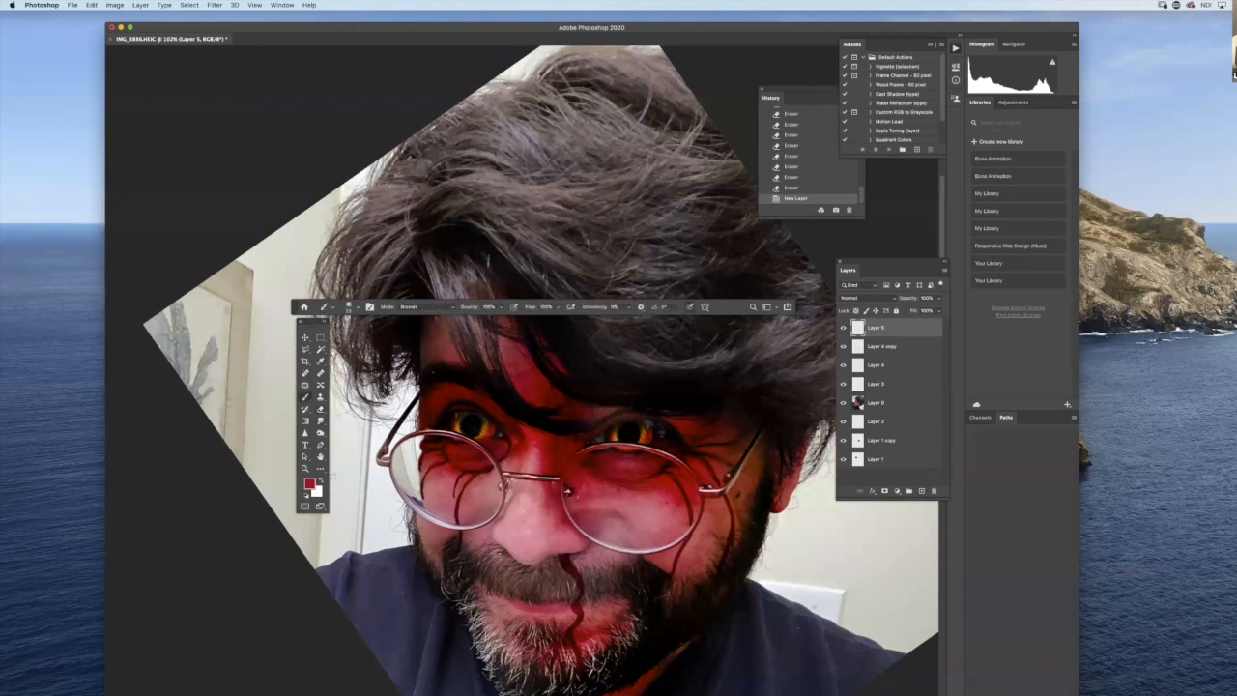
pyautogui.click(320, 479)
pyautogui.rightClick(710, 530)
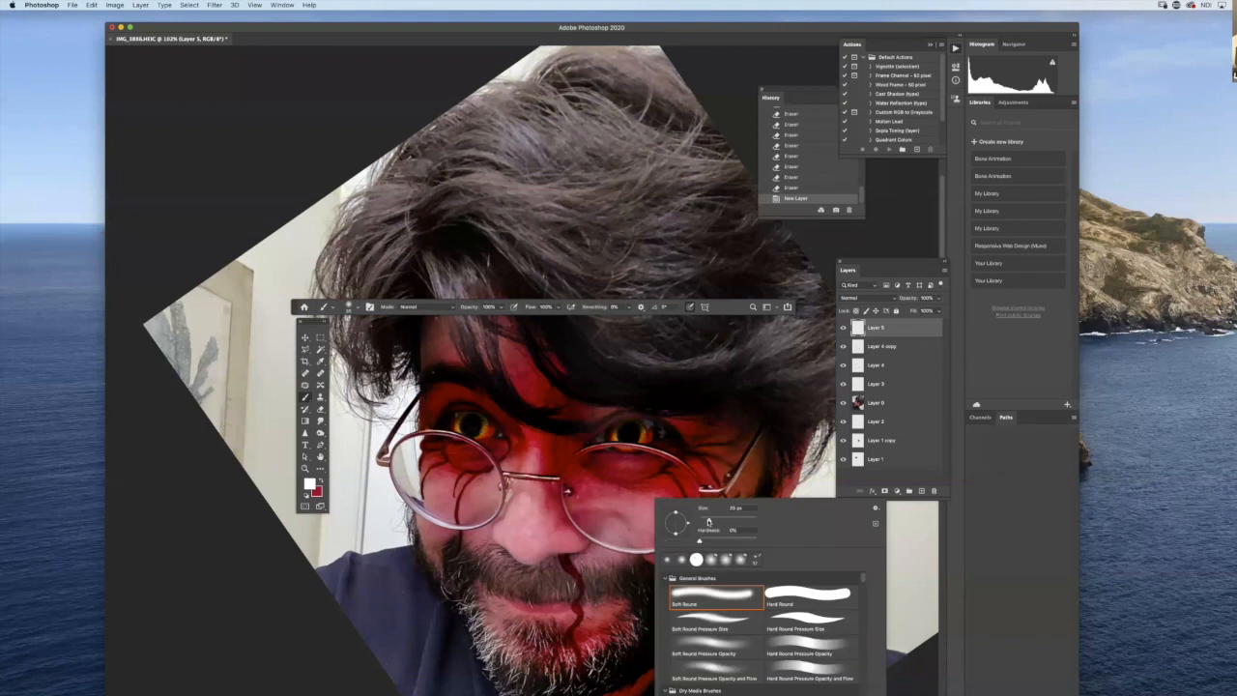
pyautogui.moveTo(704, 521); pyautogui.dragTo(700, 522)
pyautogui.moveTo(647, 548); pyautogui.dragTo(641, 512)
pyautogui.moveTo(641, 517)
pyautogui.mouseDown()
pyautogui.moveTo(638, 498)
pyautogui.moveTo(647, 501)
pyautogui.mouseUp()
pyautogui.moveTo(645, 507); pyautogui.dragTo(650, 495)
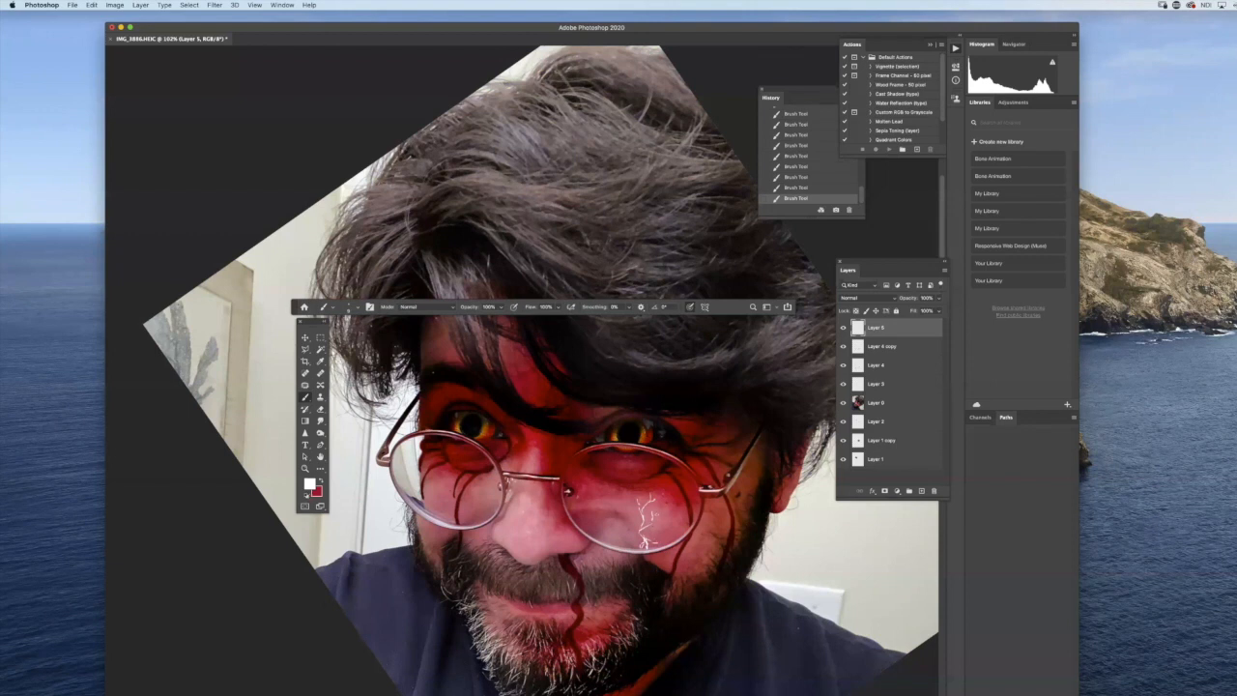
# - Reset the foreground color to black and lower the brush flow for work on the lens cracks
pyautogui.press('d')
pyautogui.moveTo(557, 309); pyautogui.dragTo(528, 326)
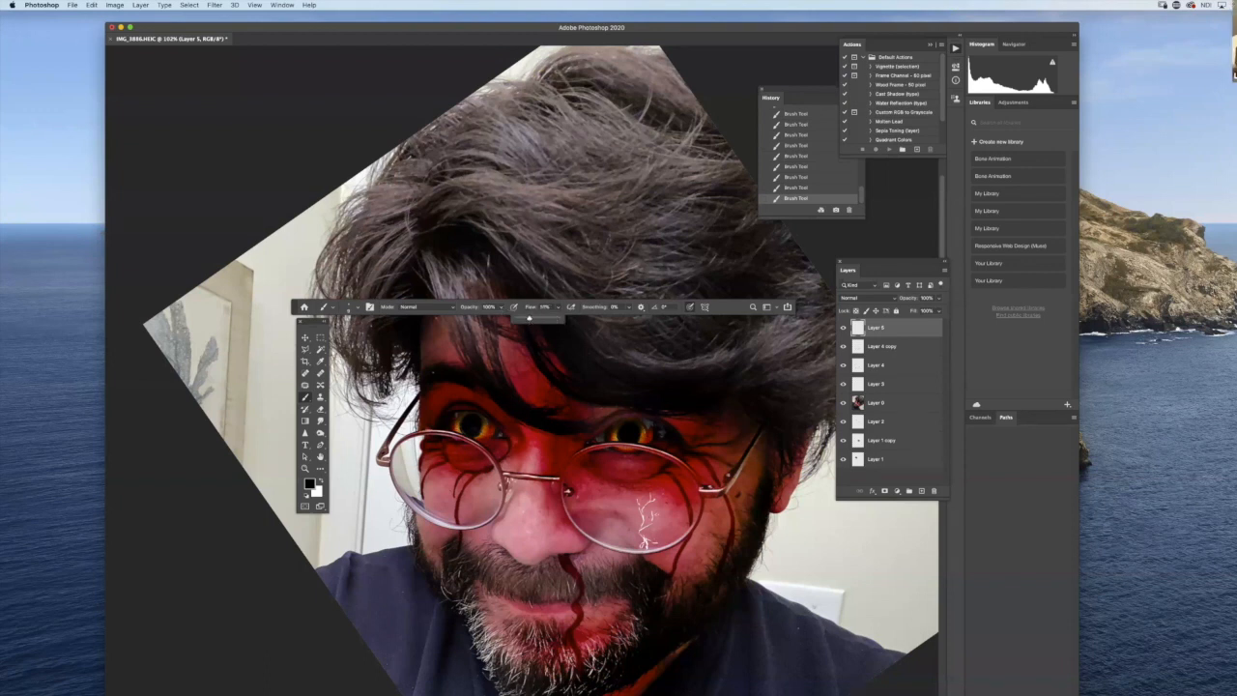
pyautogui.scroll(8, 678, 512)
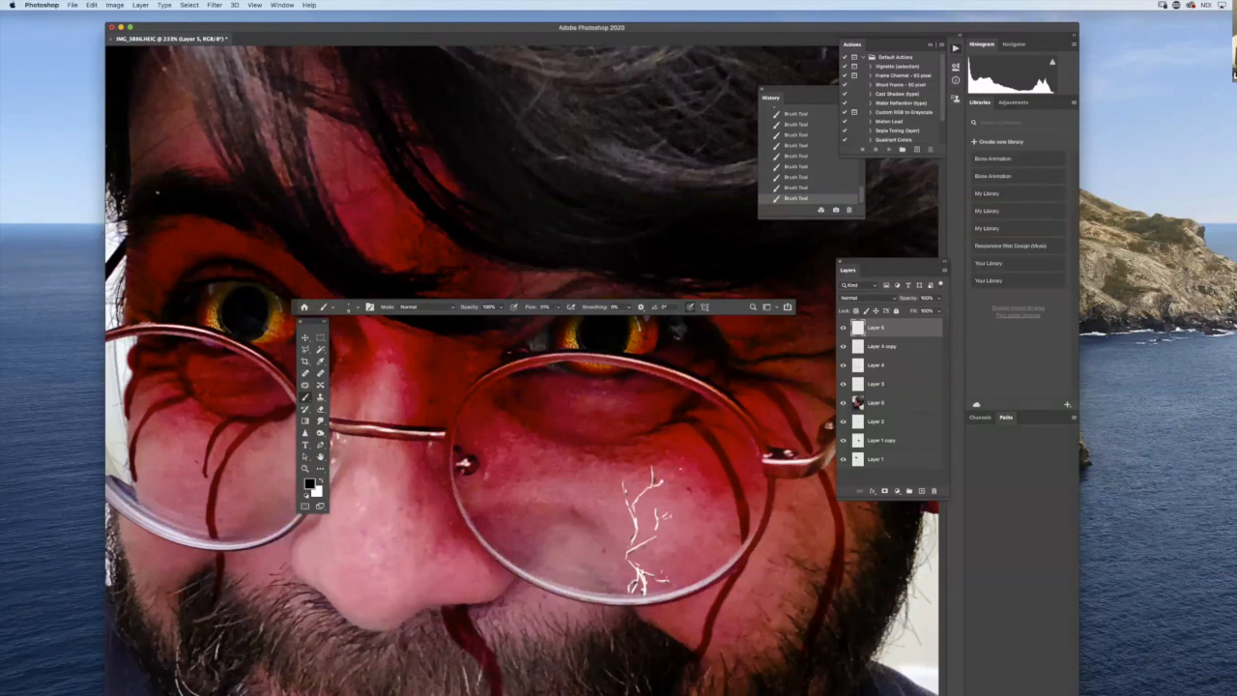
# - Lower the opacity of the crack layer, duplicate it, and adjust the copy's opacity
pyautogui.moveTo(939, 298)
pyautogui.mouseDown()
pyautogui.moveTo(898, 328)
pyautogui.moveTo(921, 495)
pyautogui.mouseUp()
pyautogui.click(939, 299)
pyautogui.moveTo(921, 310); pyautogui.dragTo(929, 312)
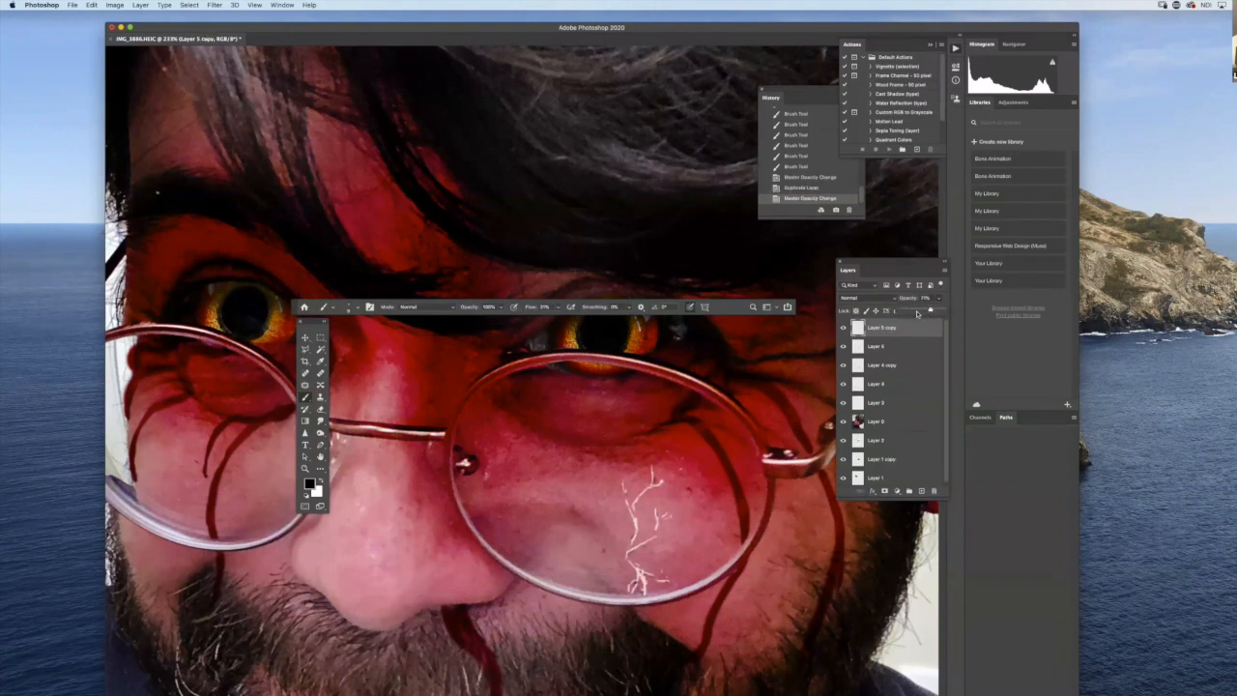
# - Erase the heavy white buildup at the base of the lens cracks on Layer 5 copy
pyautogui.click(321, 408)
pyautogui.click(640, 570)
pyautogui.click(639, 570)
pyautogui.click(640, 570)
pyautogui.click(640, 571)
pyautogui.click(640, 570)
pyautogui.click(640, 570)
pyautogui.click(640, 570)
pyautogui.click(640, 570)
pyautogui.click(640, 571)
pyautogui.click(640, 574)
pyautogui.click(639, 574)
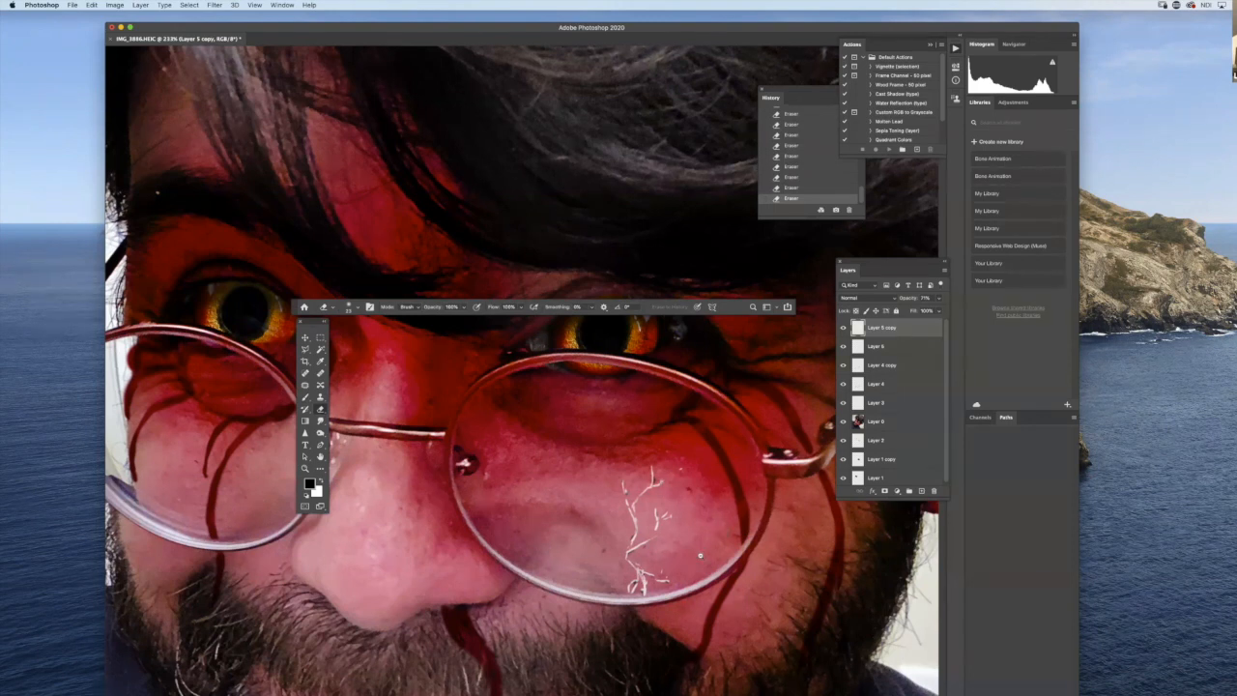
pyautogui.scroll(-10, 701, 555)
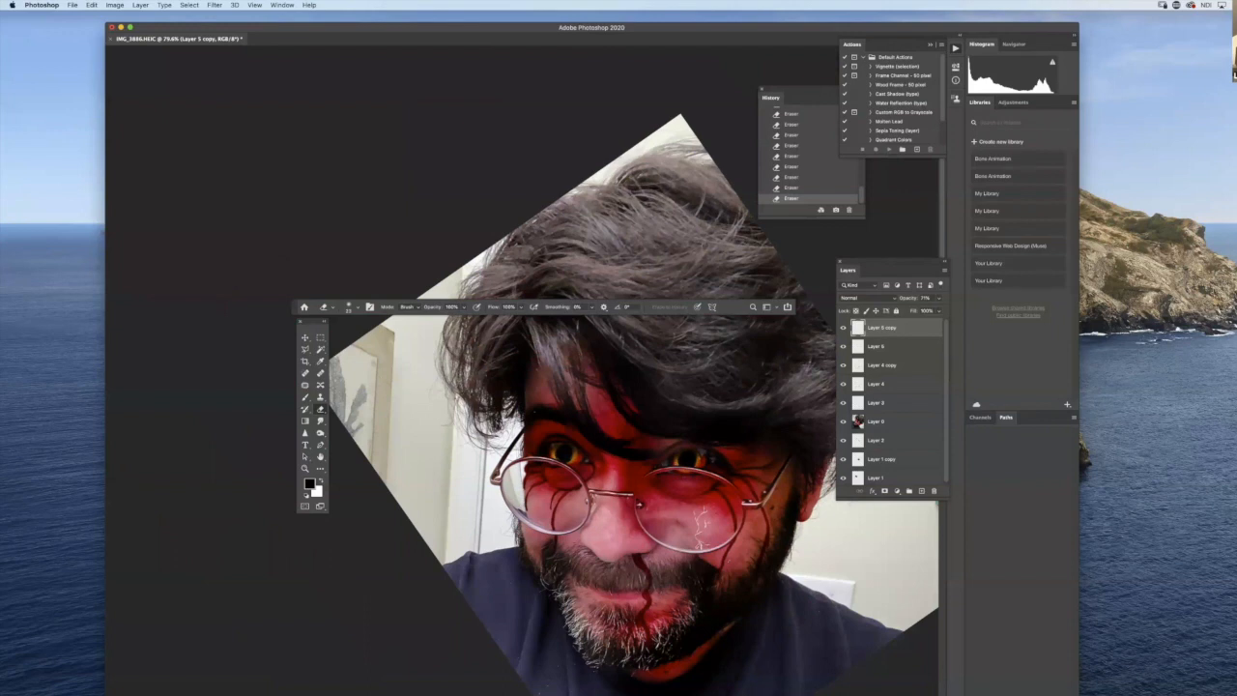
# - Switch to Safari and search Google Images for "rotting flesh makeup"
pyautogui.moveTo(737, 567); pyautogui.dragTo(676, 593)
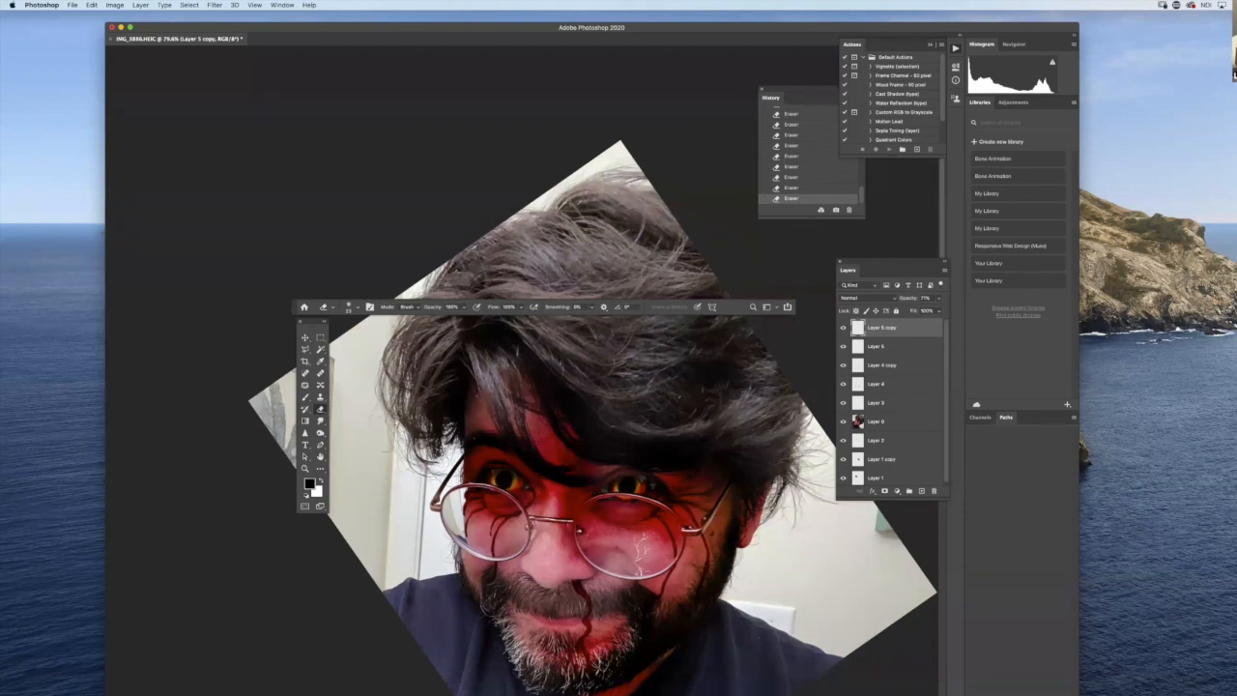
pyautogui.press('super+Tab')
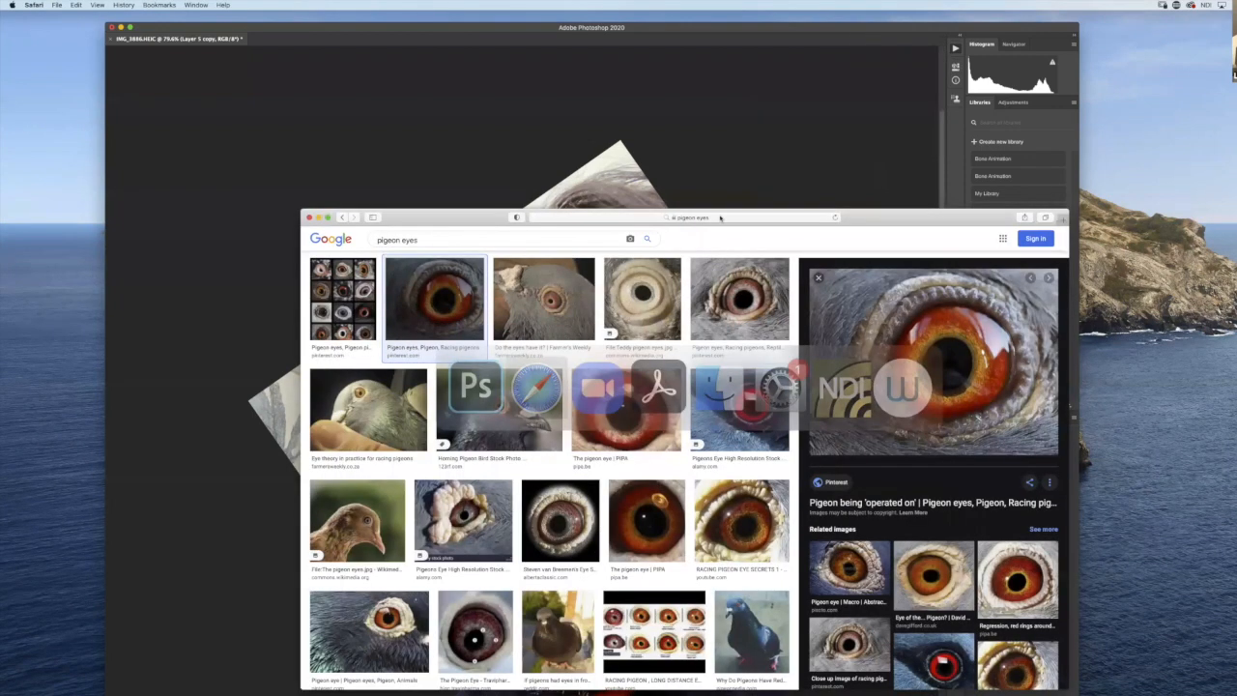
pyautogui.press('super+l')
pyautogui.write('rol')
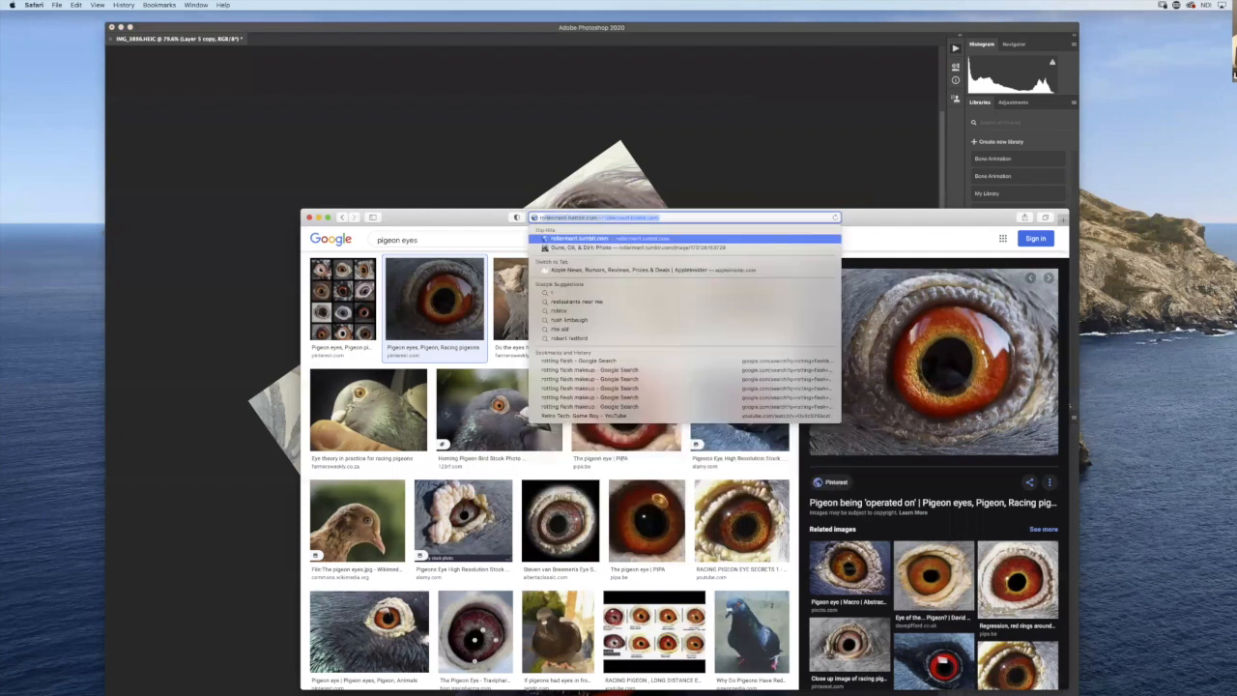
pyautogui.write('ttin')
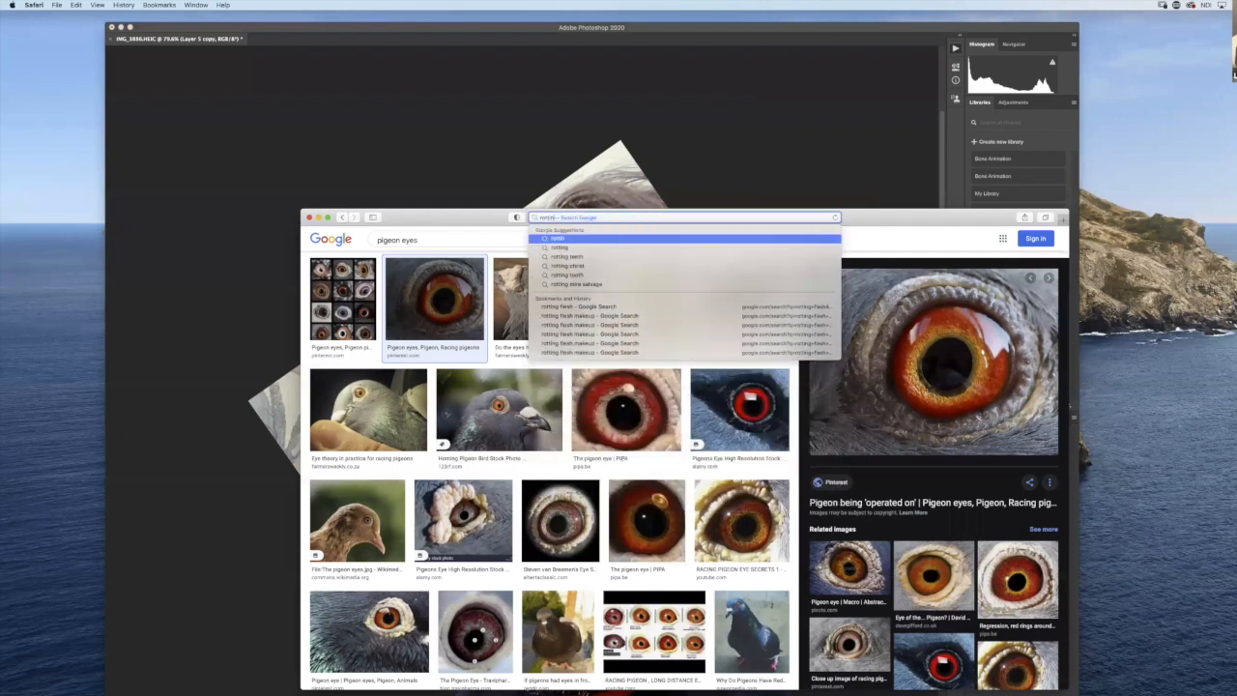
pyautogui.write('g flesh')
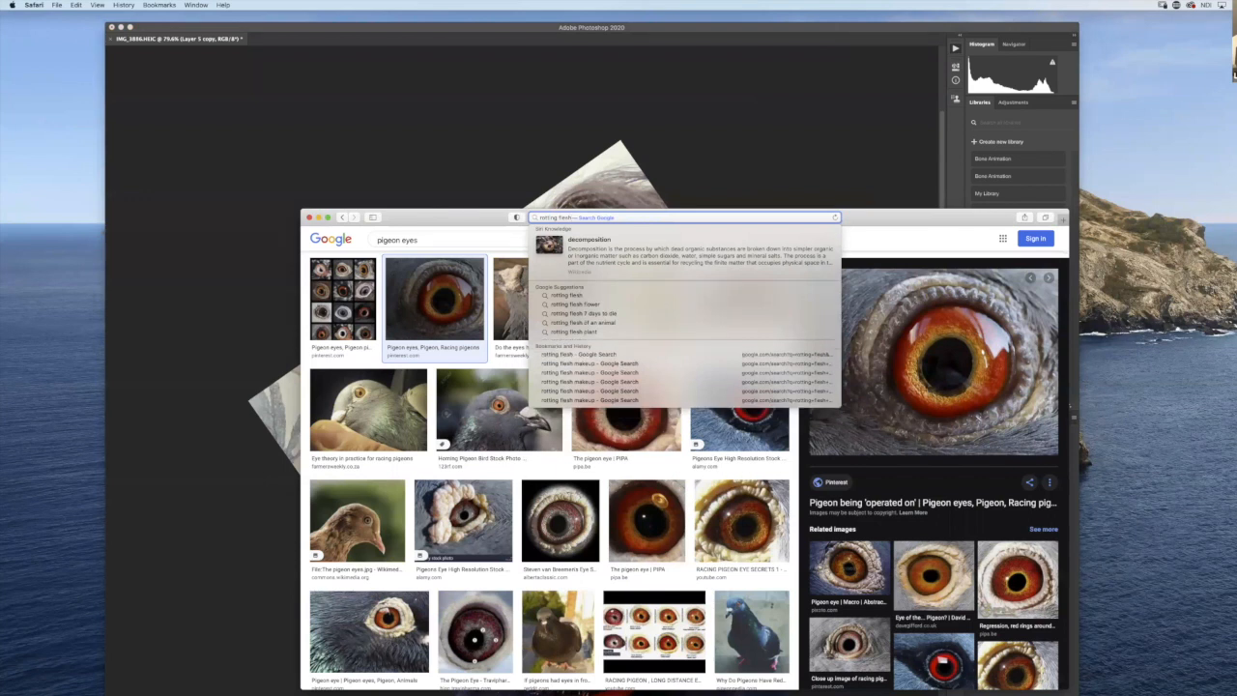
pyautogui.write(' mak')
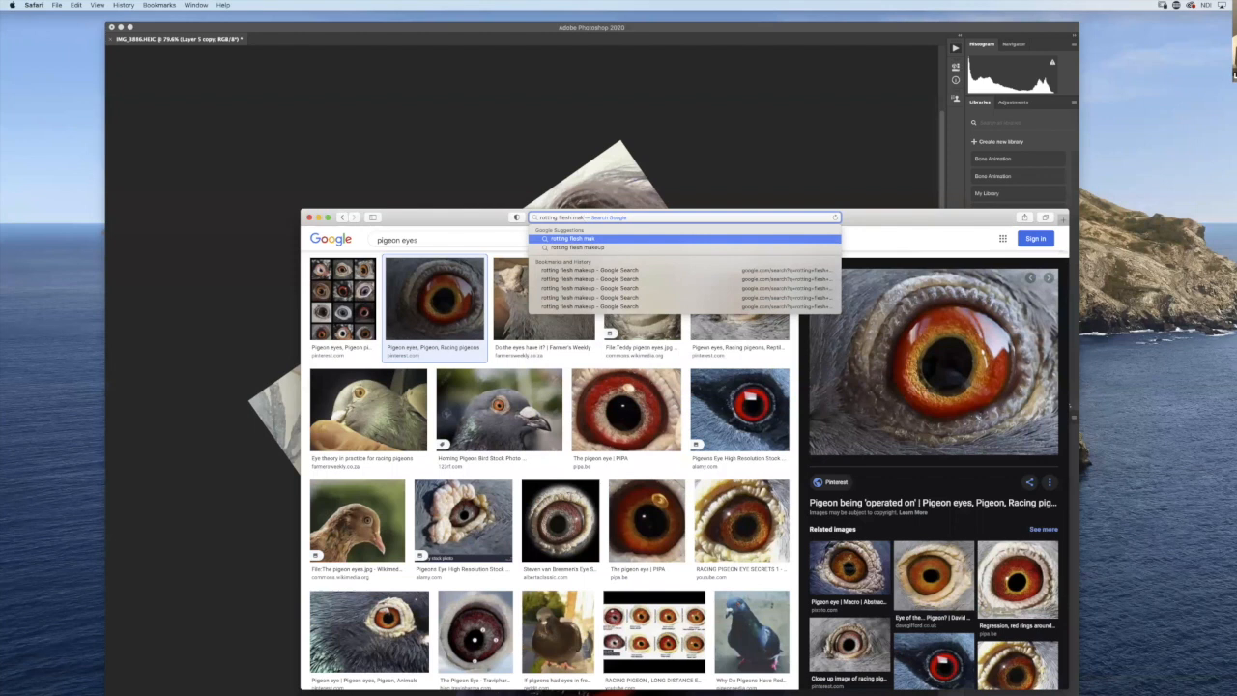
pyautogui.write('eu')
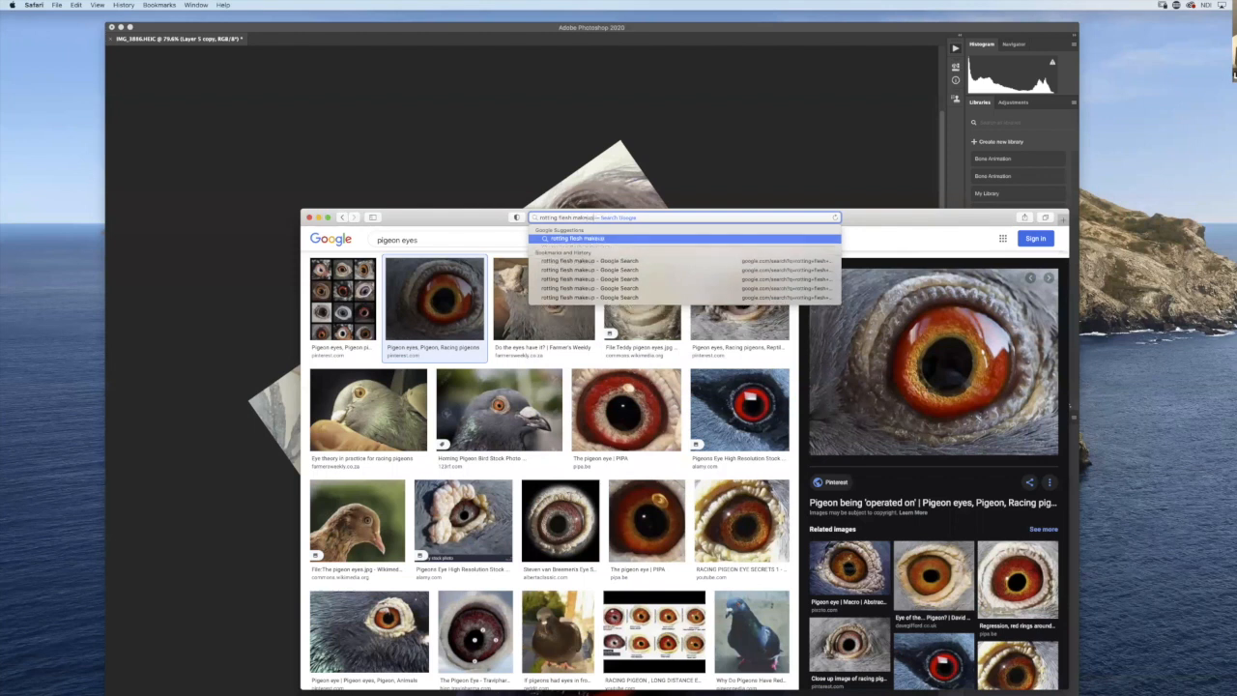
pyautogui.write('p')
pyautogui.press('Return')
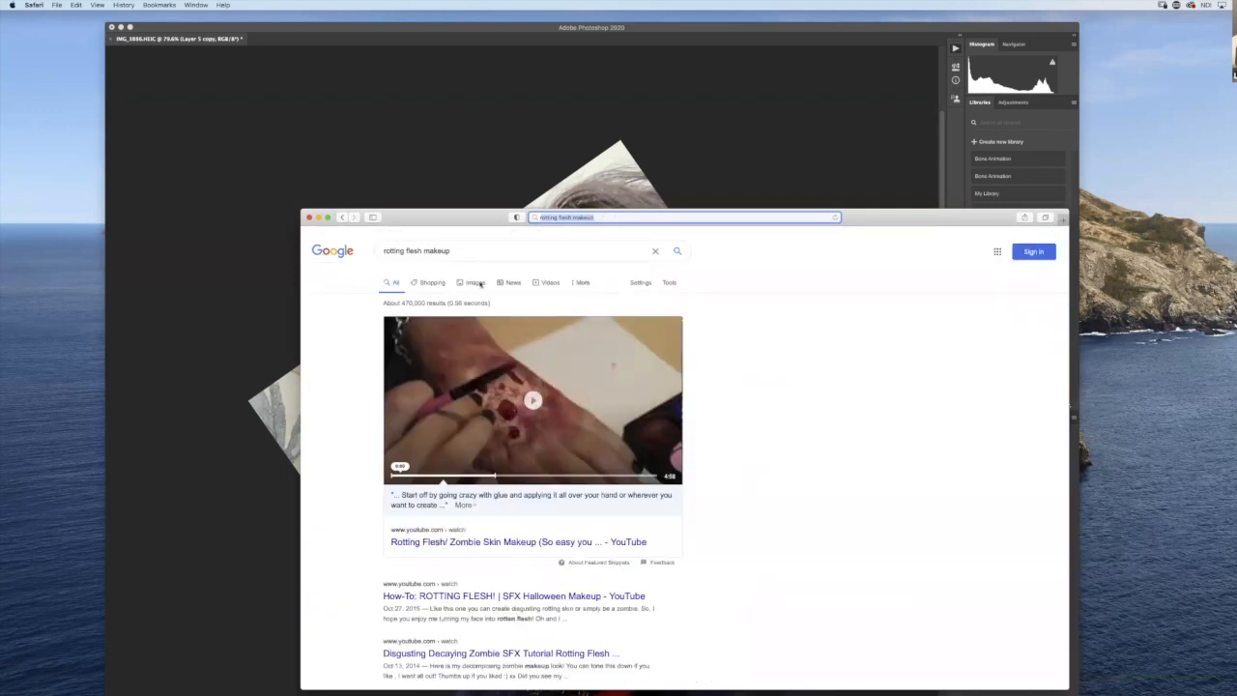
pyautogui.click(475, 282)
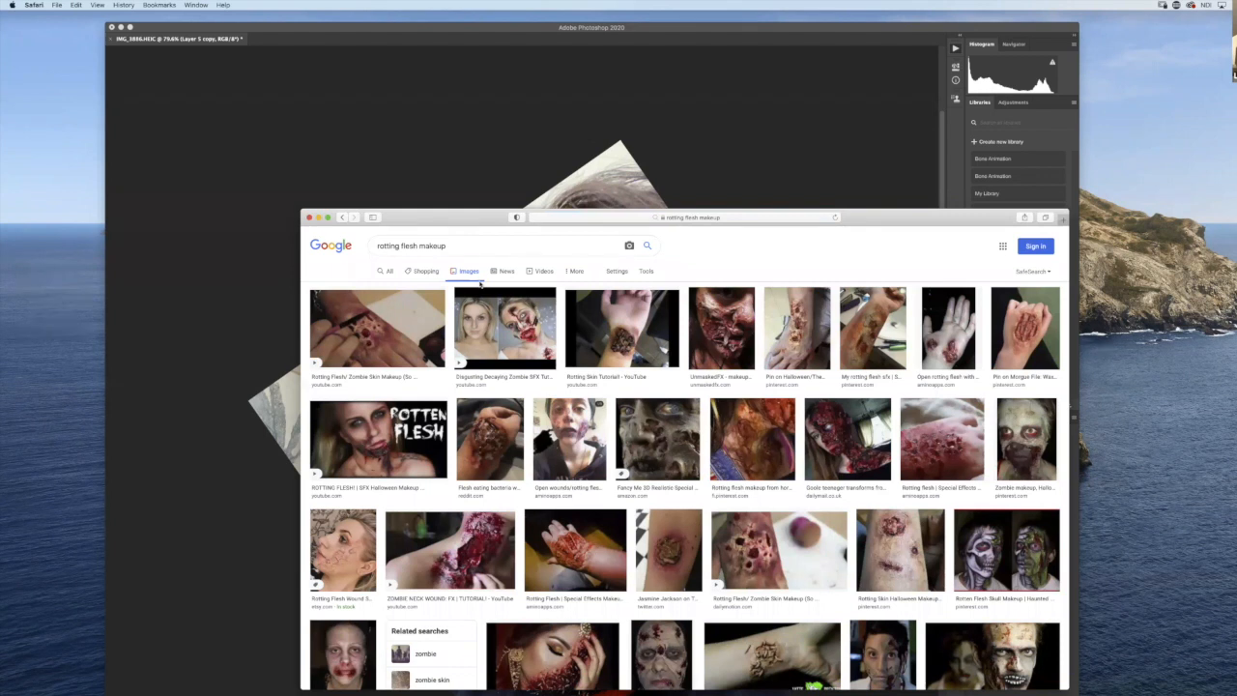
# - Open the Rotting Skin Tutorial image and bring it into the Photoshop portrait as a new layer, accepting the color profile conversion
pyautogui.click(643, 346)
pyautogui.moveTo(889, 224); pyautogui.dragTo(964, 372)
pyautogui.moveTo(978, 497); pyautogui.dragTo(557, 305)
pyautogui.click(1104, 567)
pyautogui.moveTo(563, 299); pyautogui.dragTo(566, 301)
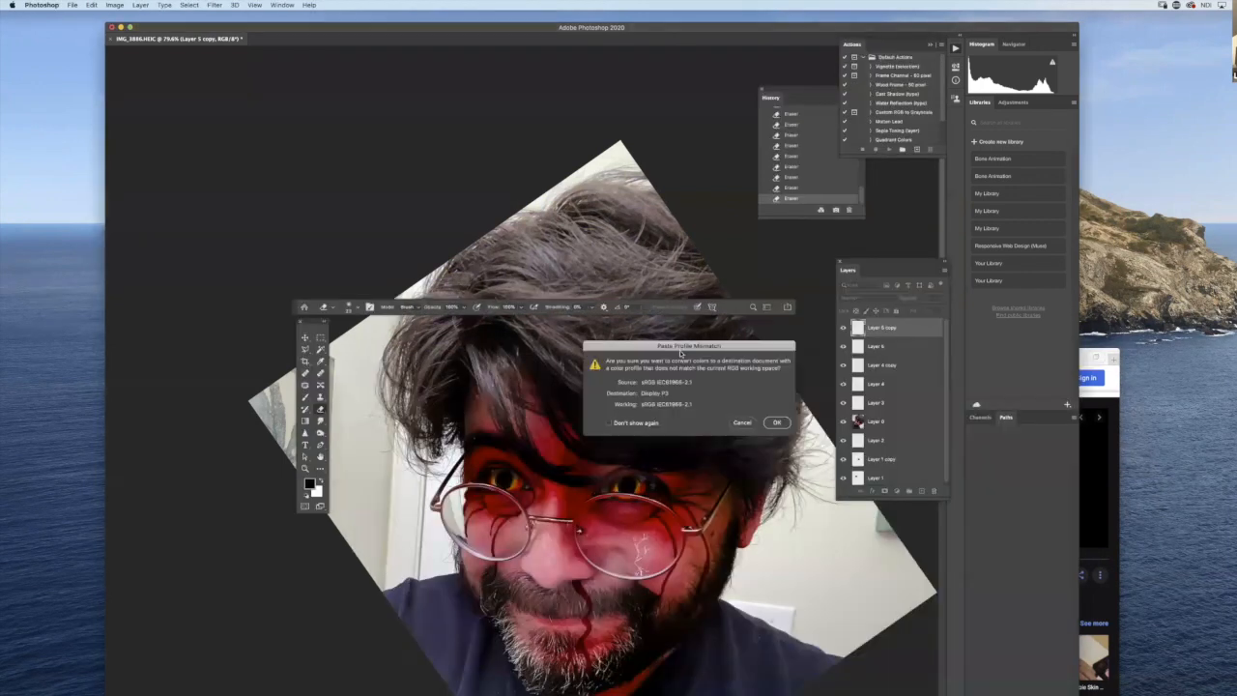
pyautogui.click(776, 423)
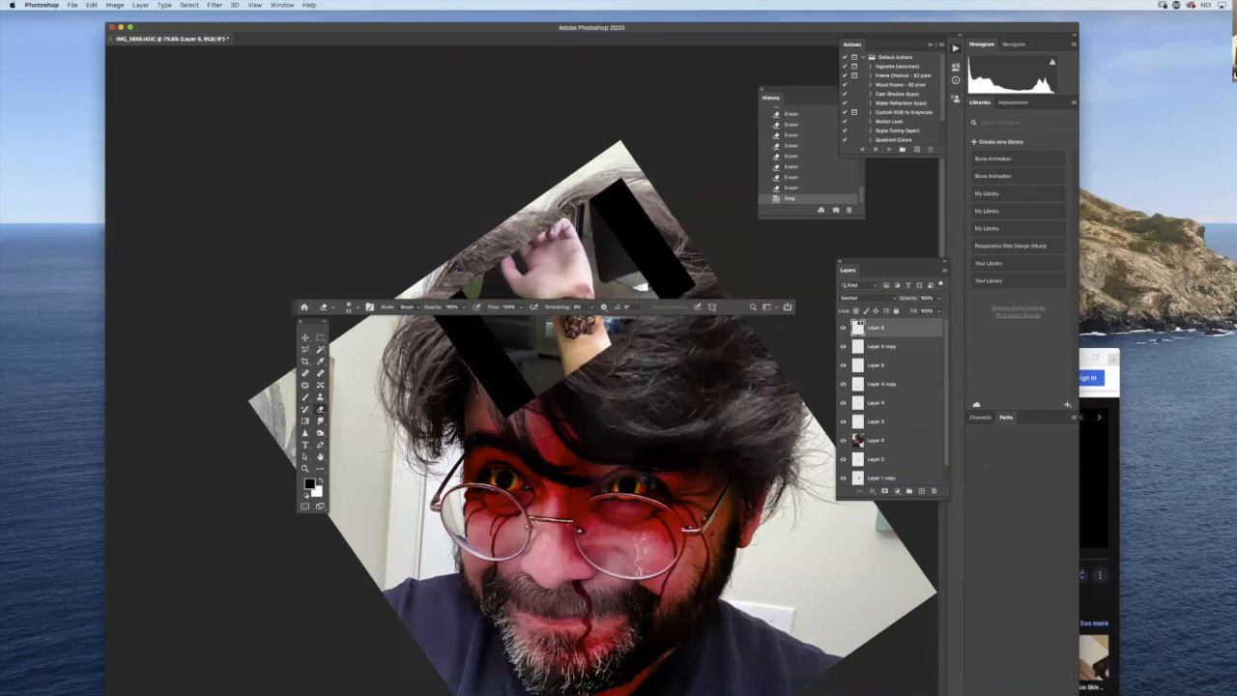
# - Outline the forearm wound with the Polygonal Lasso, invert the selection, and delete the rest of the pasted image
pyautogui.moveTo(637, 433); pyautogui.dragTo(610, 586)
pyautogui.click(305, 349)
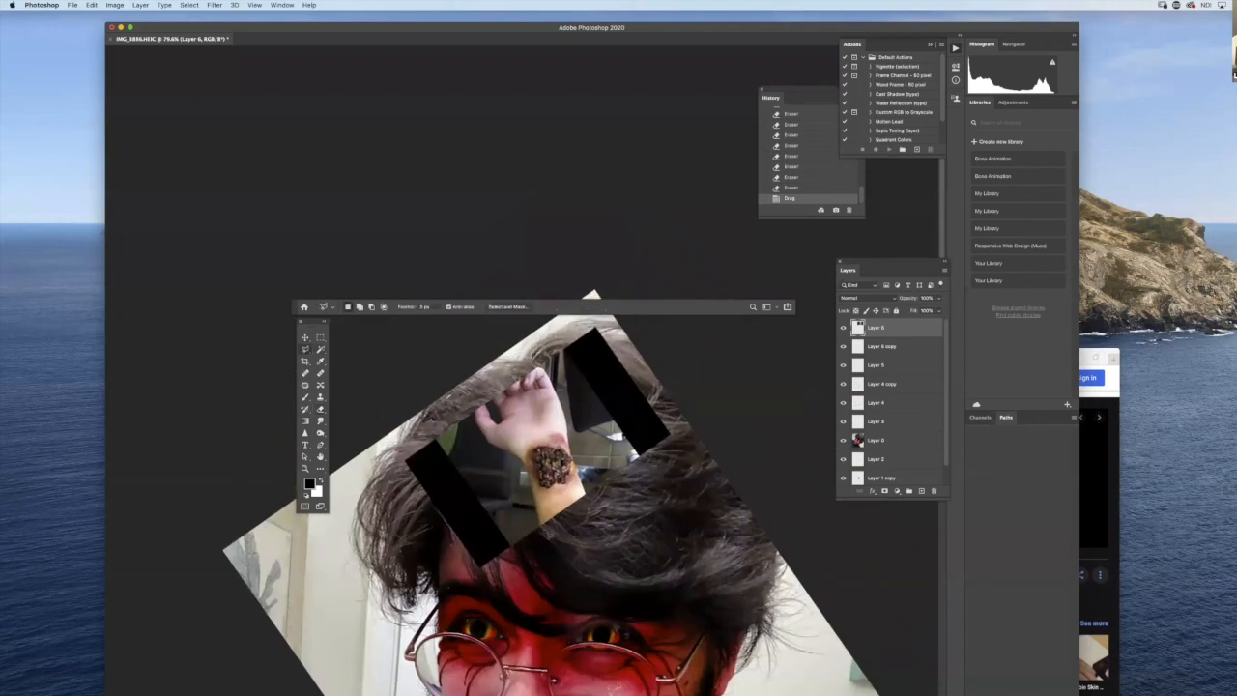
pyautogui.moveTo(544, 499)
pyautogui.mouseDown()
pyautogui.moveTo(582, 439)
pyautogui.moveTo(553, 431)
pyautogui.moveTo(524, 455)
pyautogui.moveTo(539, 502)
pyautogui.mouseUp()
pyautogui.click(543, 503)
pyautogui.click(543, 502)
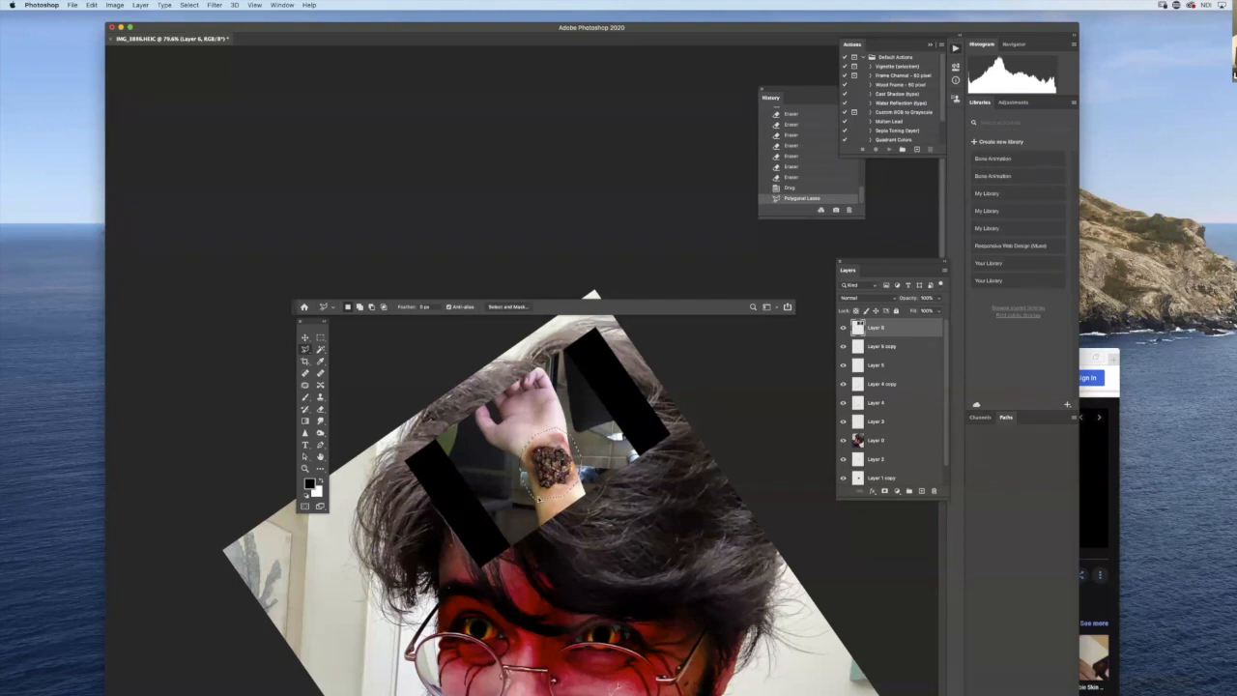
pyautogui.press('super+shift+i')
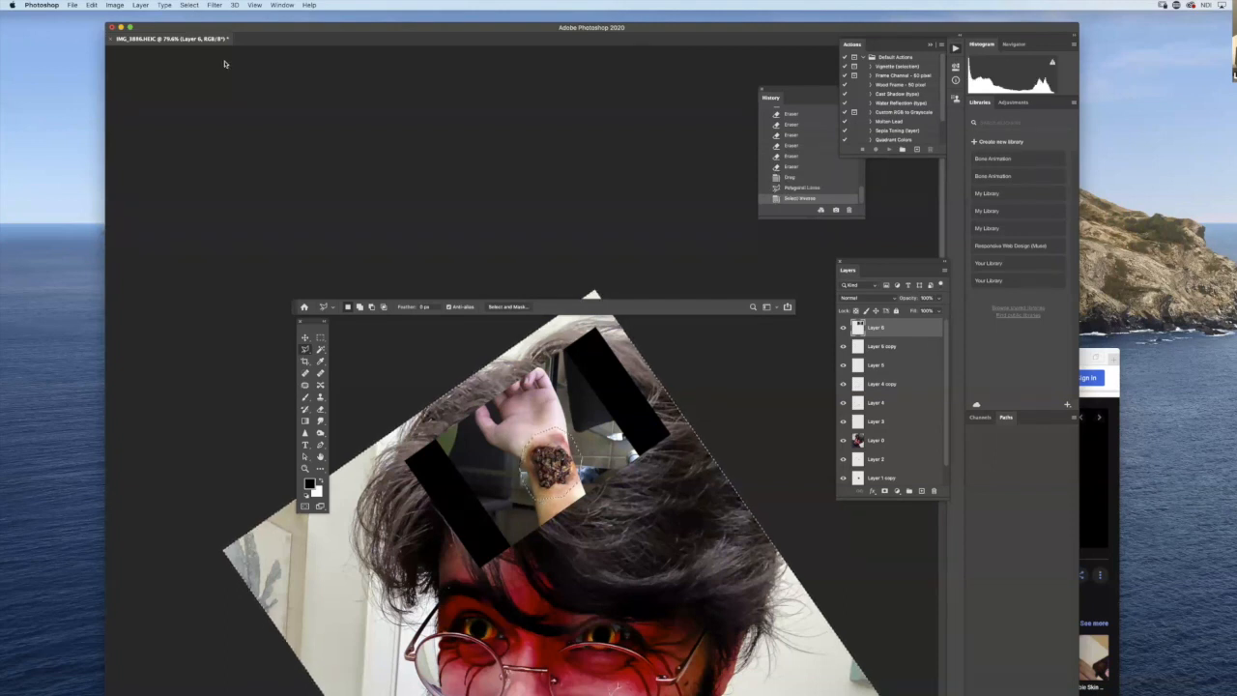
pyautogui.click(190, 5)
pyautogui.click(511, 125)
pyautogui.press('Delete')
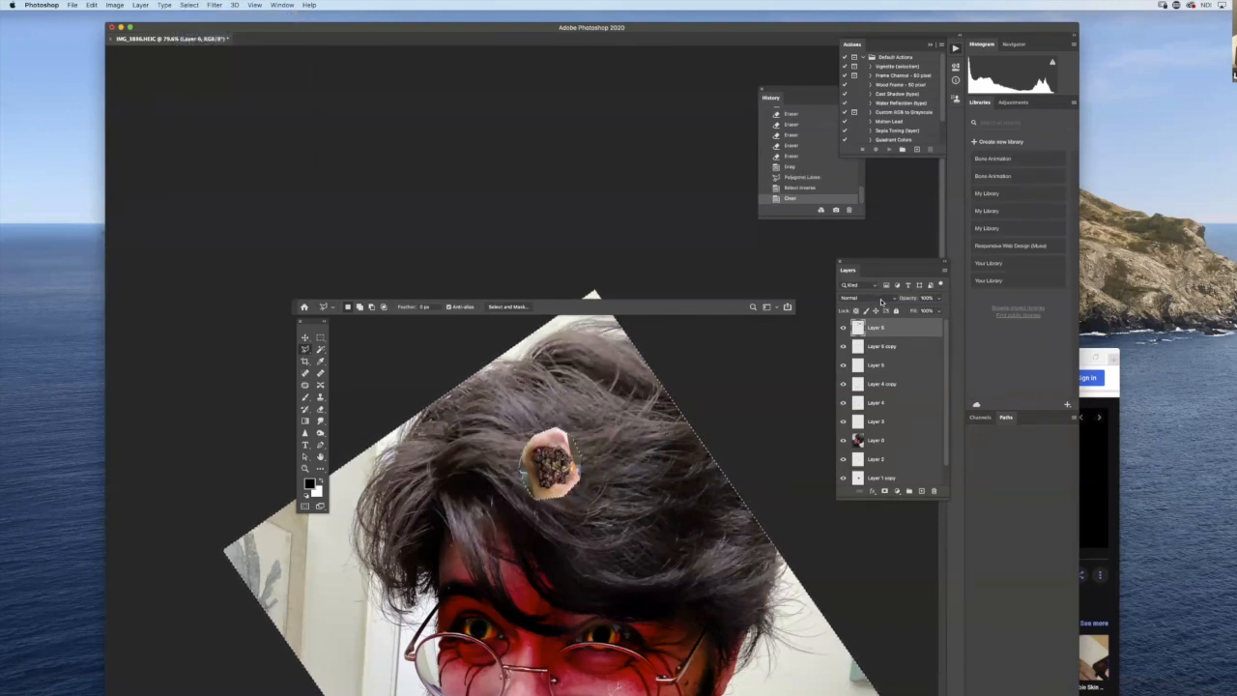
# - Set the wound patch's blend mode to Multiply, deselect, and move the patch onto the cheek beneath the right-hand lens
pyautogui.click(877, 299)
pyautogui.click(873, 324)
pyautogui.press('v')
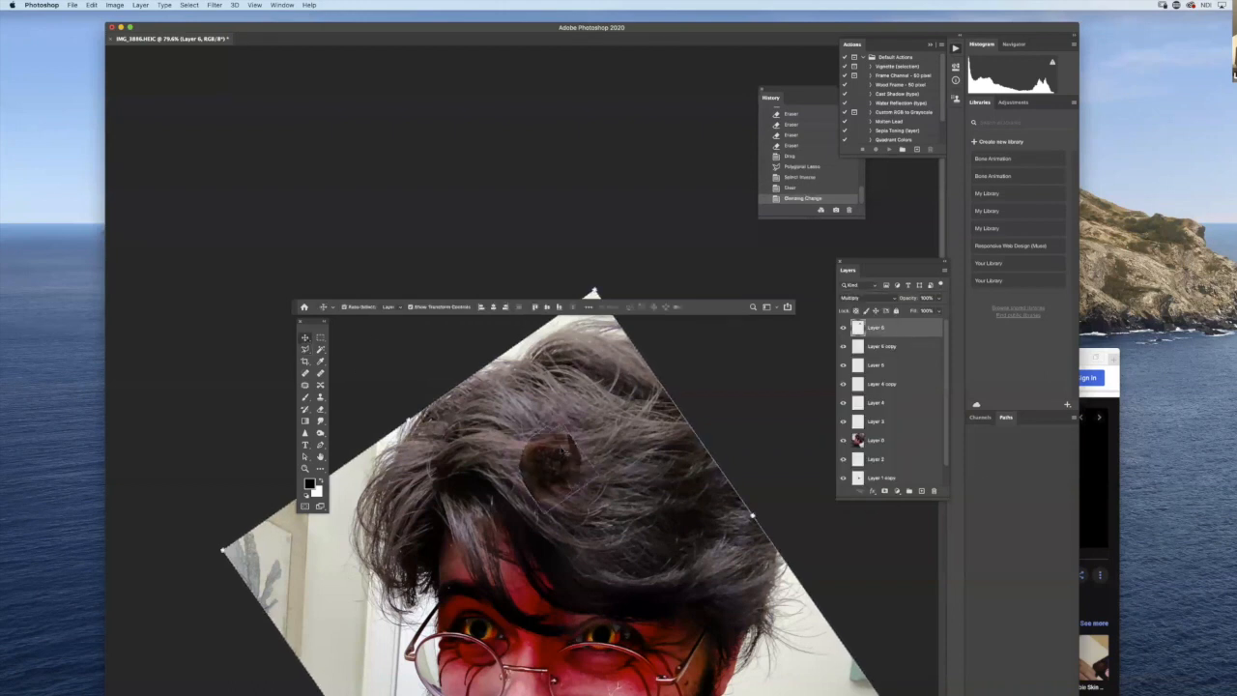
pyautogui.press('super+d')
pyautogui.moveTo(621, 572); pyautogui.dragTo(639, 679)
pyautogui.press('space')
pyautogui.moveTo(646, 451); pyautogui.dragTo(580, 280)
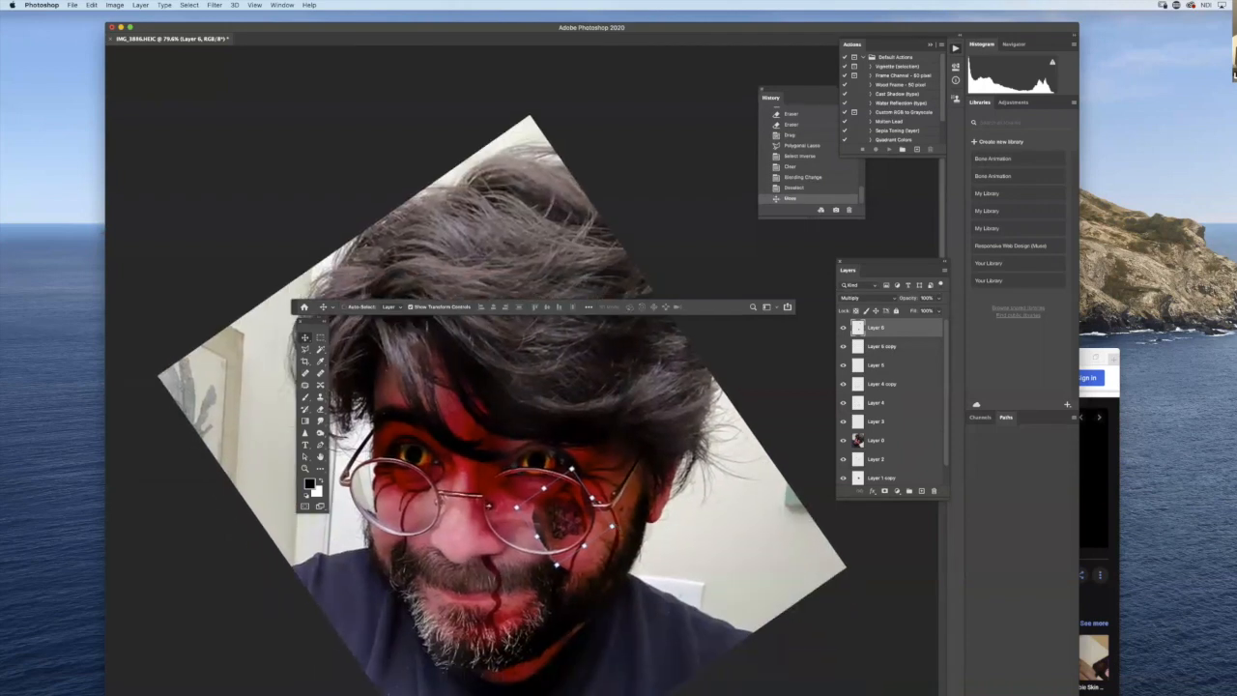
# - Enlarge the wound patch with Free Transform and fine-tune its position on the cheek
pyautogui.press('super+t')
pyautogui.moveTo(623, 528); pyautogui.dragTo(626, 540)
pyautogui.press('Return')
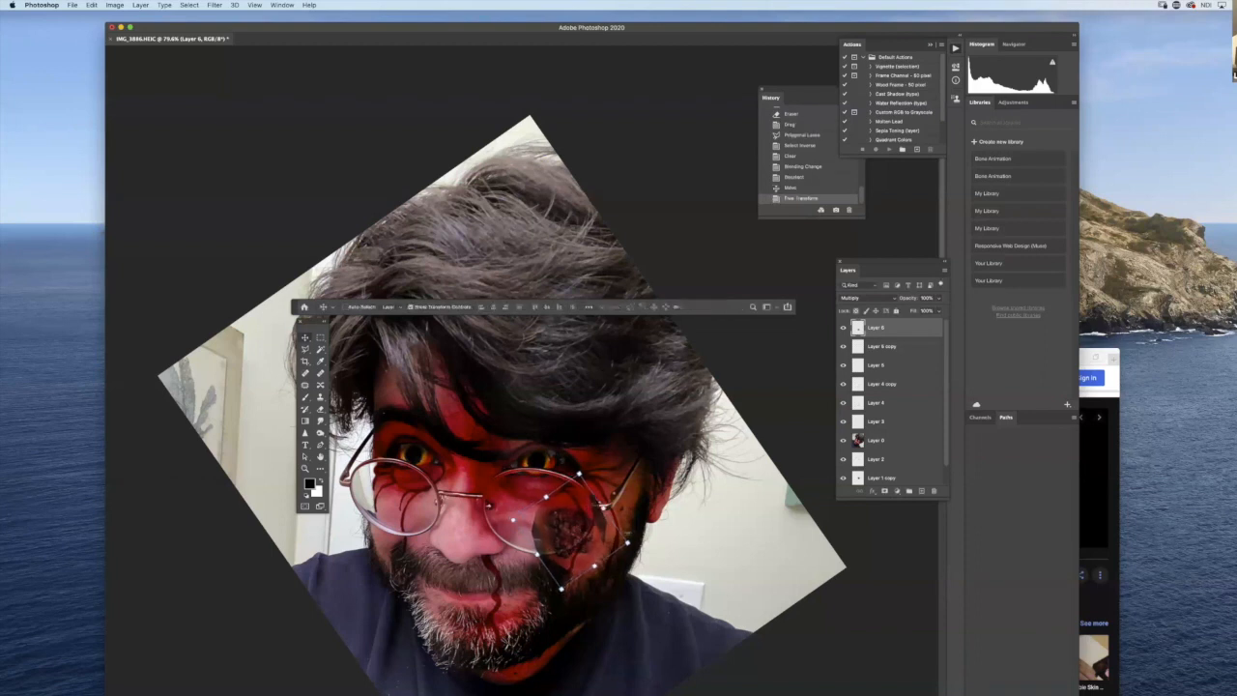
pyautogui.press('super+t')
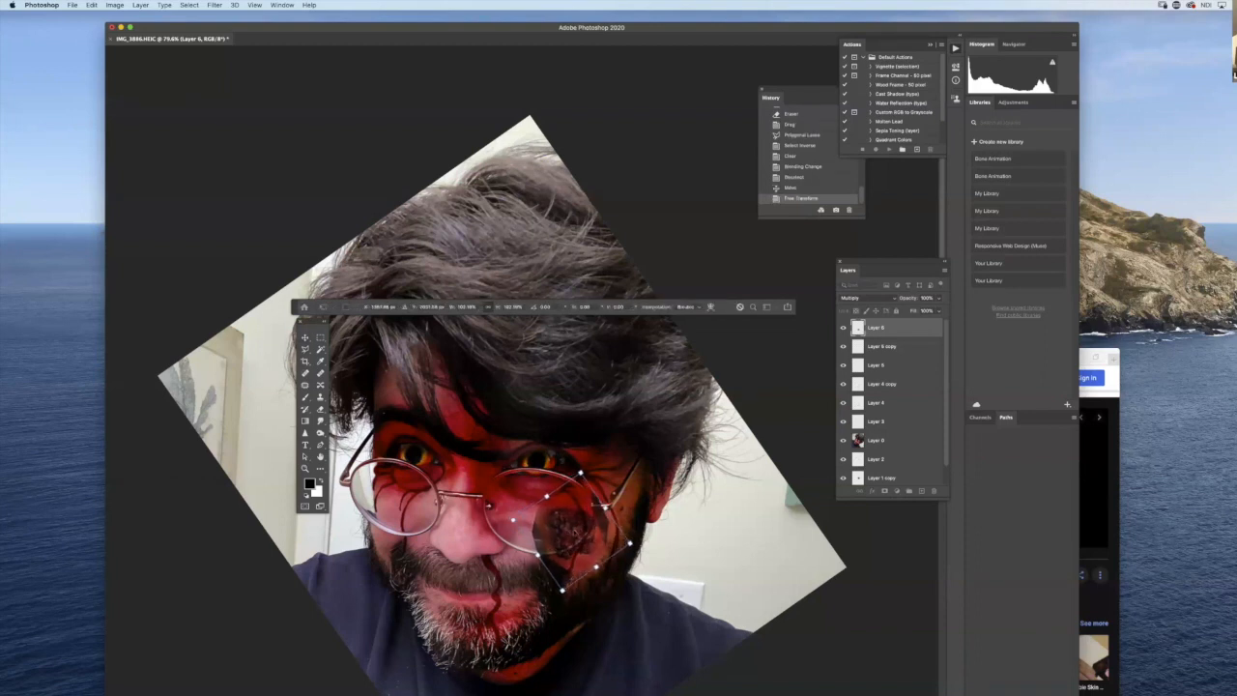
pyautogui.moveTo(578, 535); pyautogui.dragTo(576, 535)
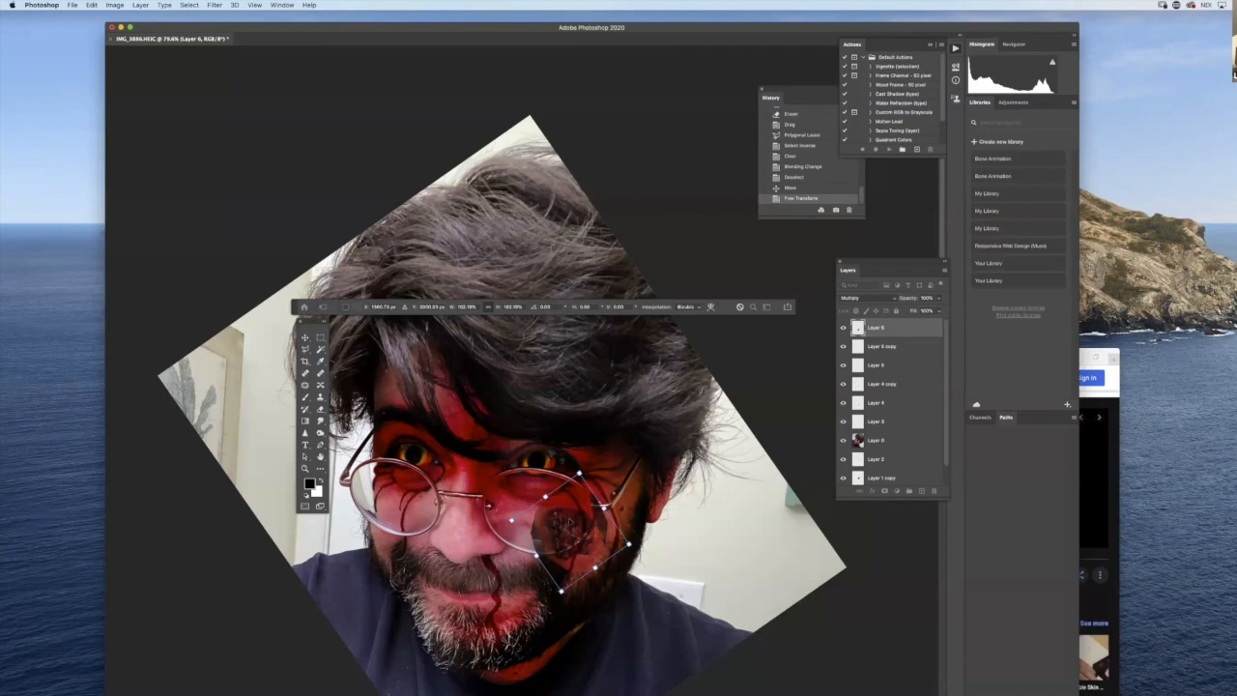
pyautogui.press('Return')
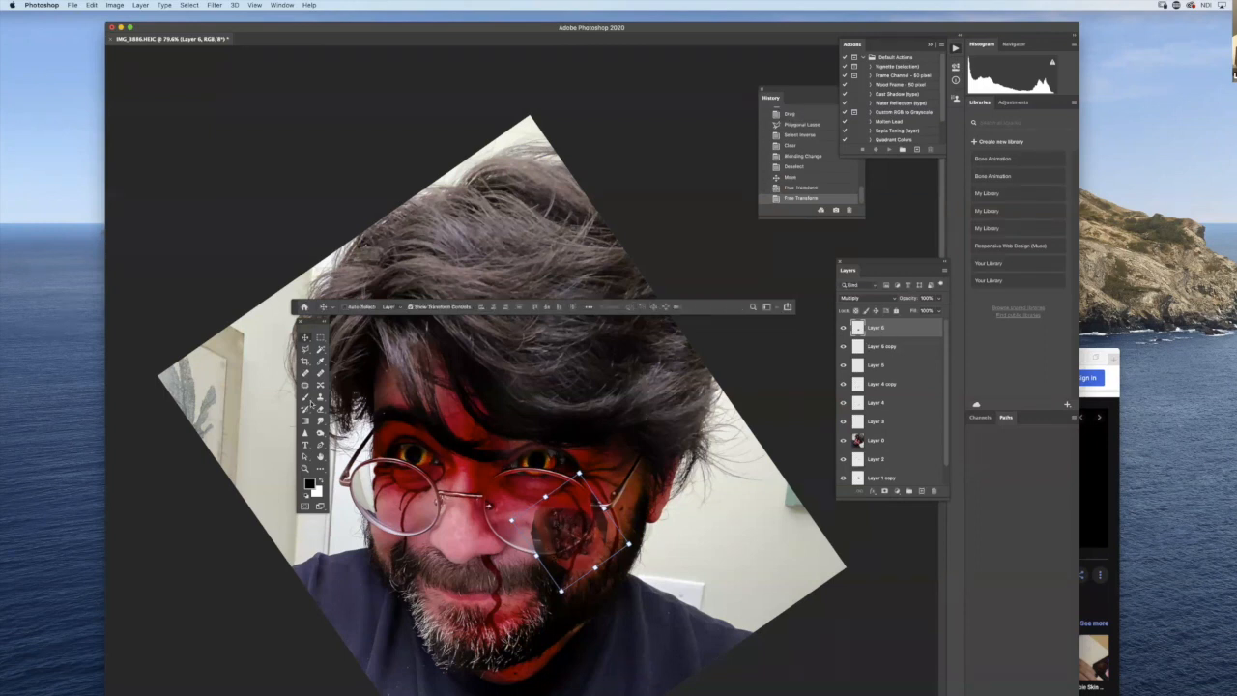
# - Return the wound patch to Normal blending and erase its pale skin edges with a soft eraser at reduced flow
pyautogui.click(884, 299)
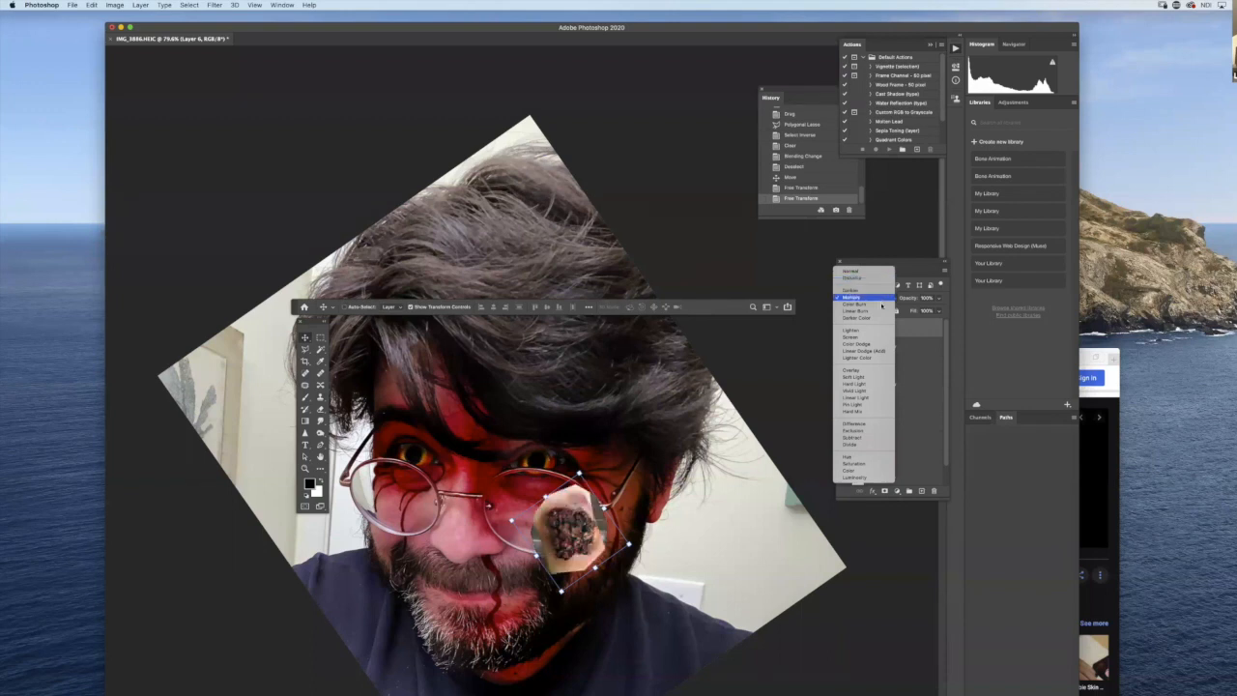
pyautogui.click(884, 298)
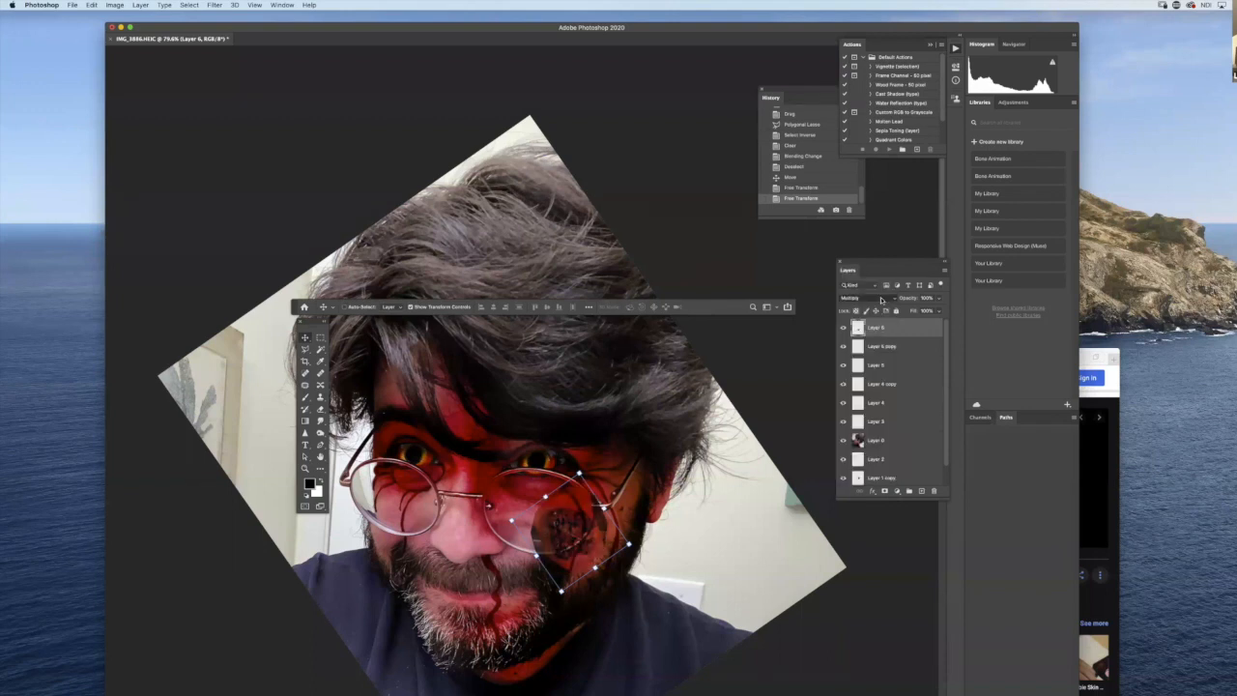
pyautogui.click(884, 298)
pyautogui.click(883, 273)
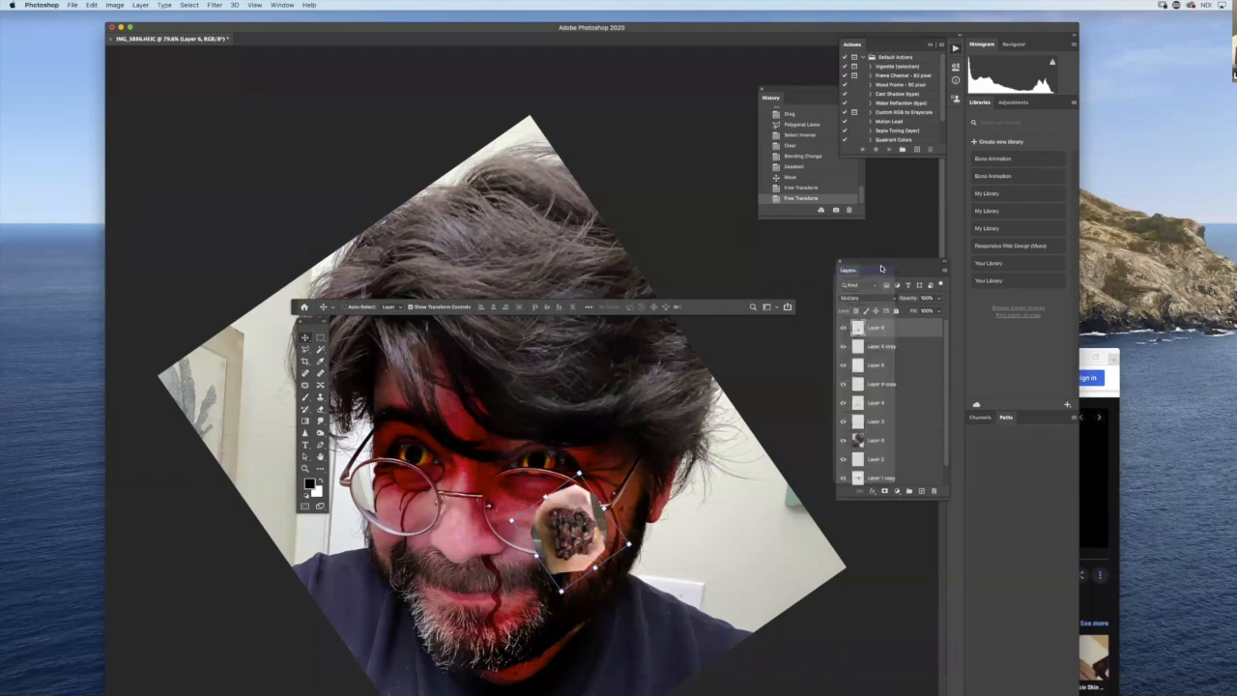
pyautogui.click(320, 403)
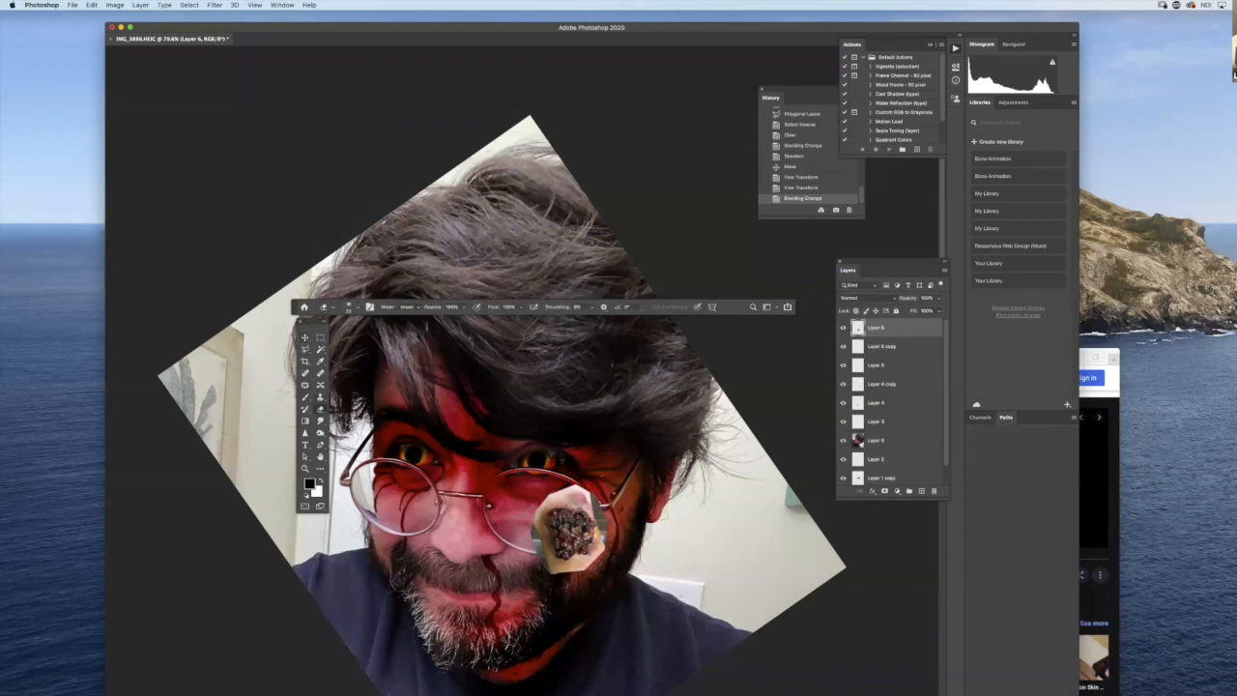
pyautogui.rightClick(662, 519)
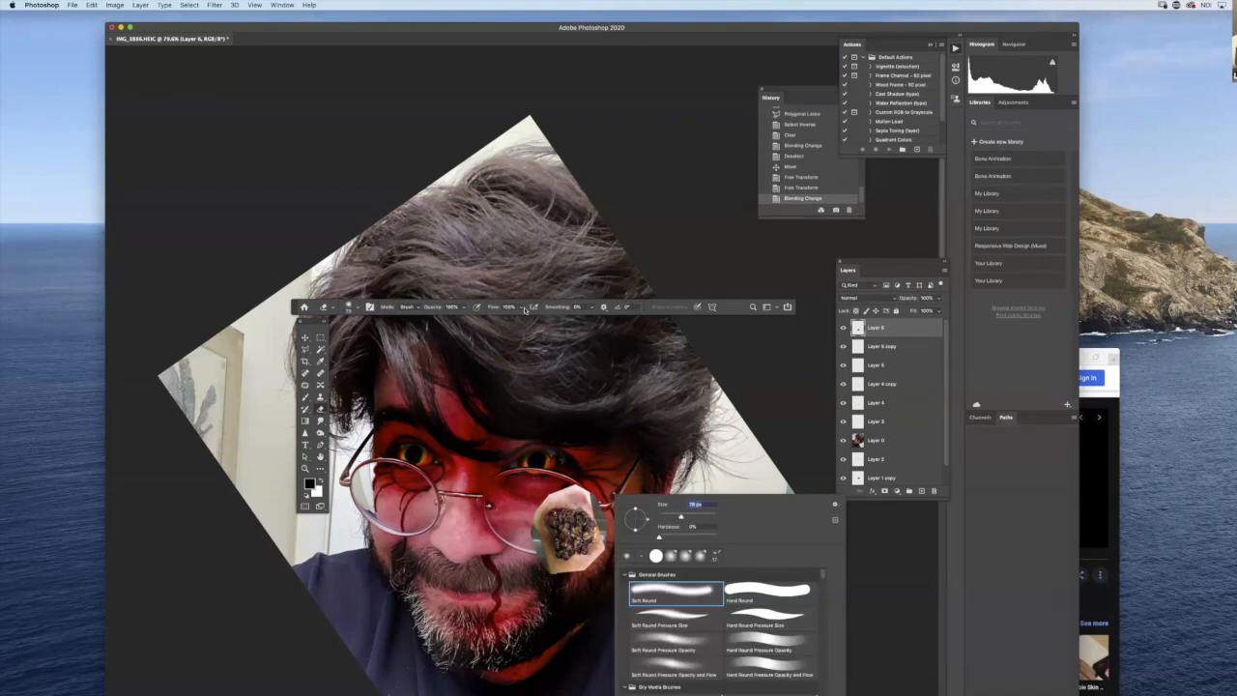
pyautogui.moveTo(522, 307); pyautogui.dragTo(490, 319)
pyautogui.moveTo(590, 486)
pyautogui.mouseDown()
pyautogui.moveTo(604, 547)
pyautogui.moveTo(570, 575)
pyautogui.moveTo(549, 572)
pyautogui.moveTo(545, 504)
pyautogui.moveTo(568, 491)
pyautogui.moveTo(594, 507)
pyautogui.moveTo(555, 498)
pyautogui.mouseUp()
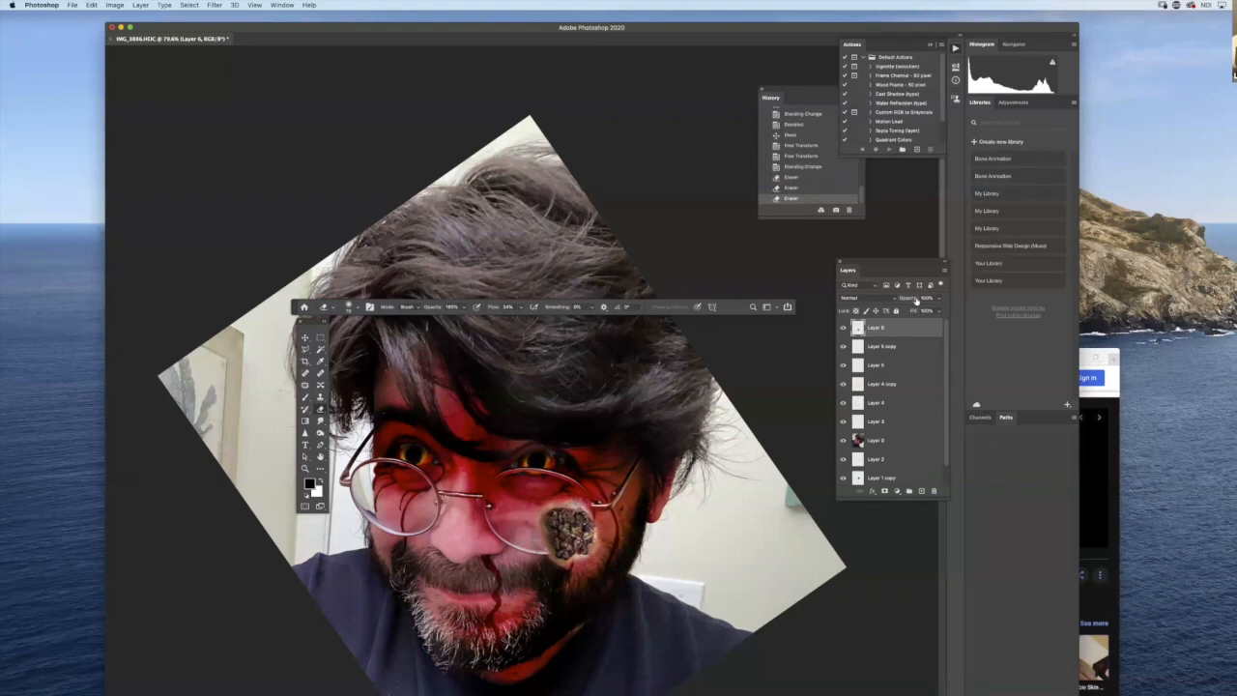
# - Adjust the wound layer's opacity, finishing at 100%, and set its blend mode to Multiply
pyautogui.click(932, 311)
pyautogui.moveTo(929, 311); pyautogui.dragTo(939, 311)
pyautogui.click(875, 298)
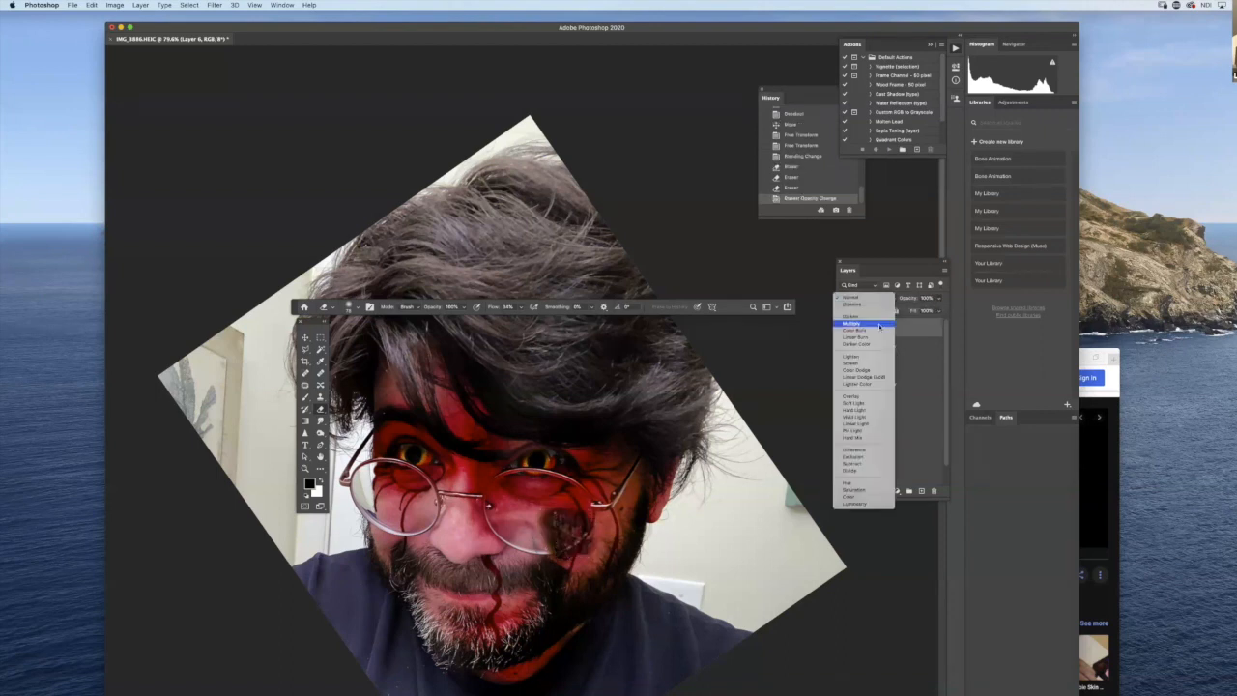
pyautogui.click(879, 325)
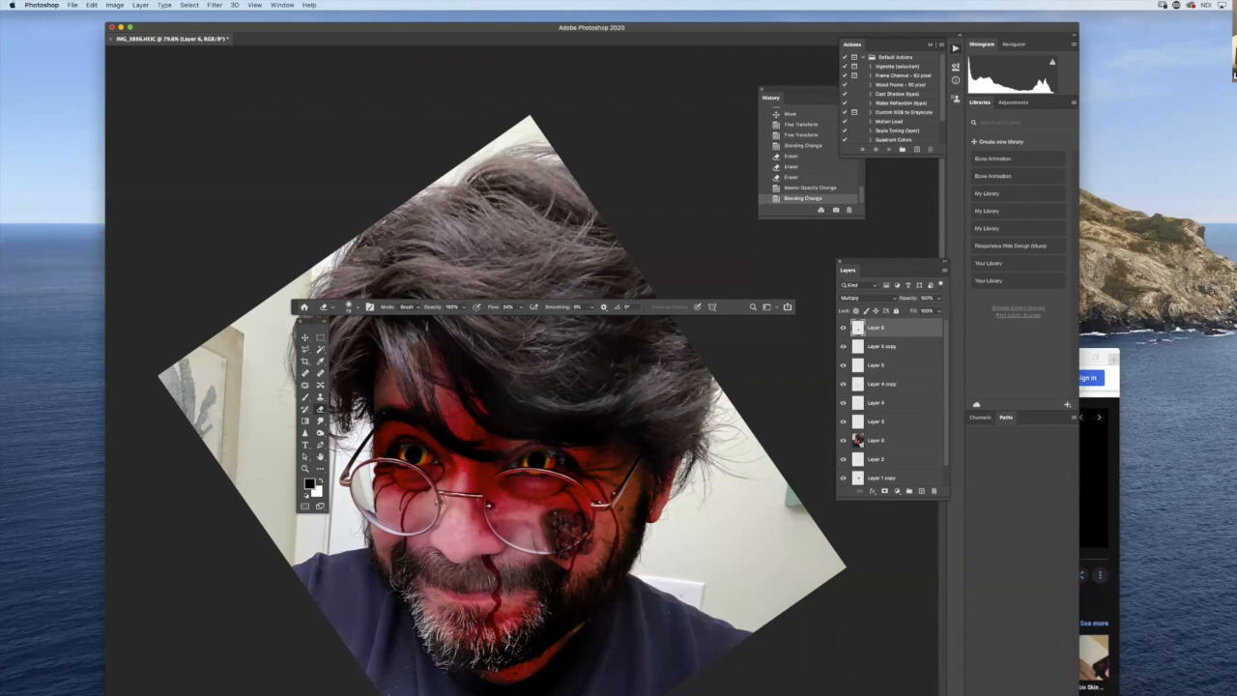
# - Erase the wound patch along the glasses rim with a smaller soft eraser at 100% flow, and undo the last stroke
pyautogui.scroll(5, 570, 536)
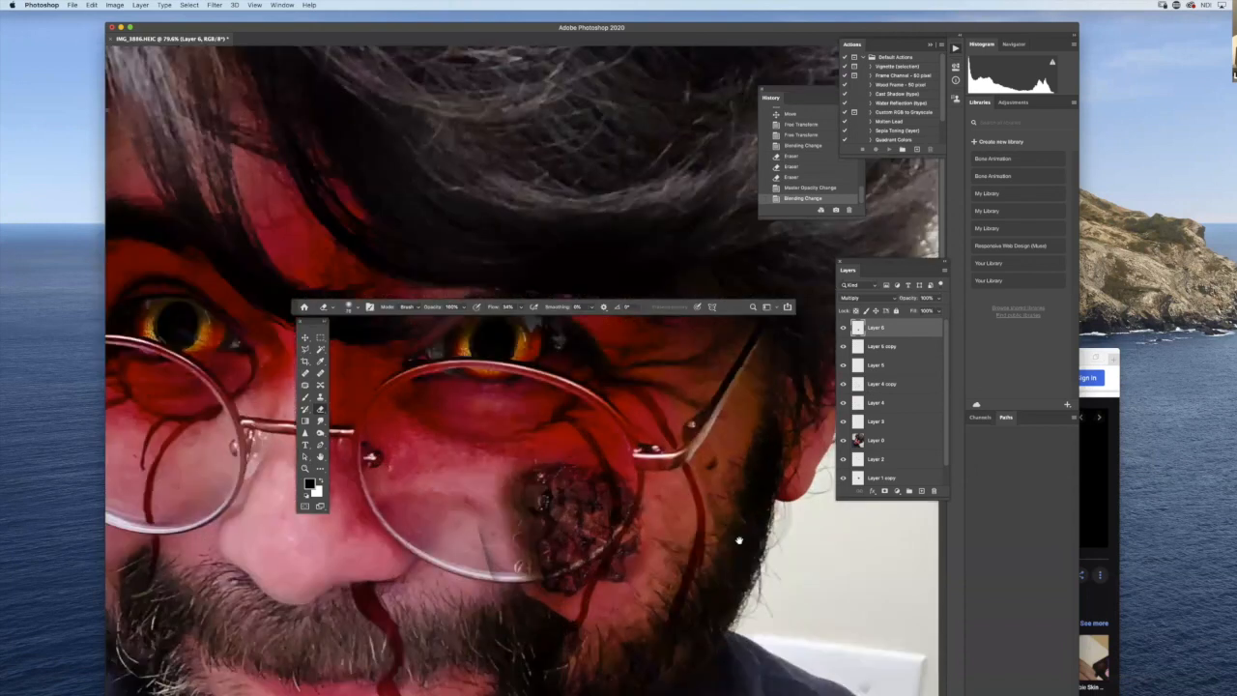
pyautogui.scroll(3, 739, 540)
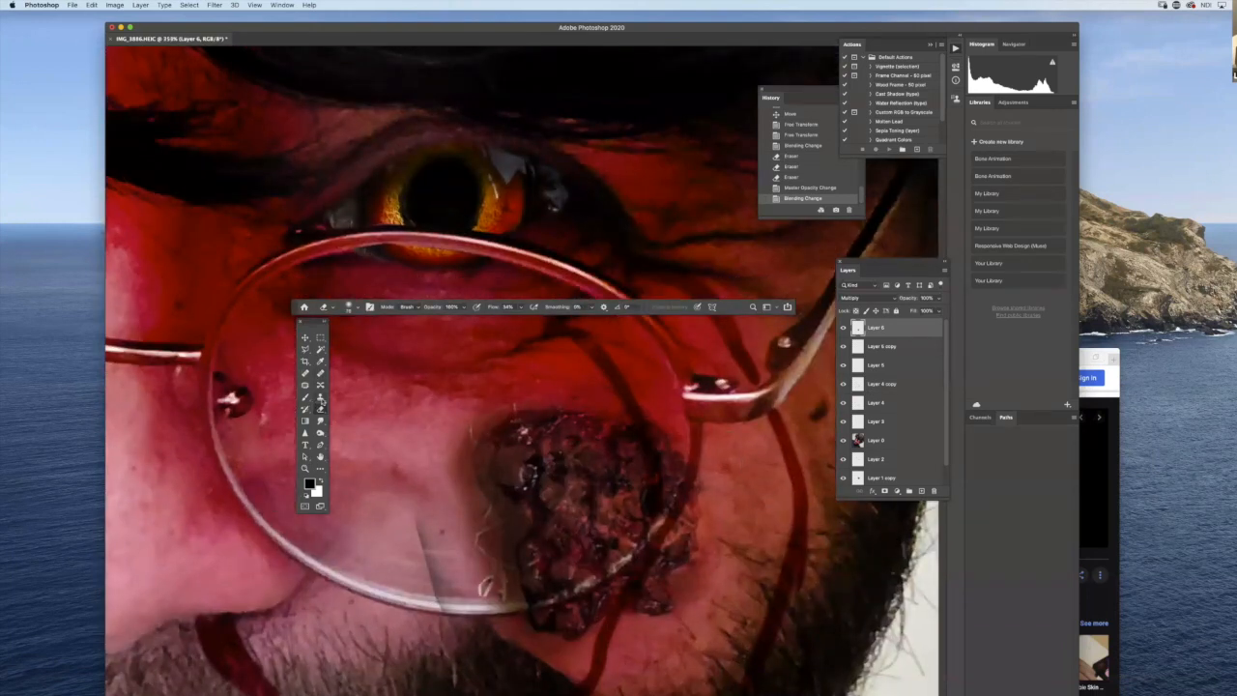
pyautogui.rightClick(706, 509)
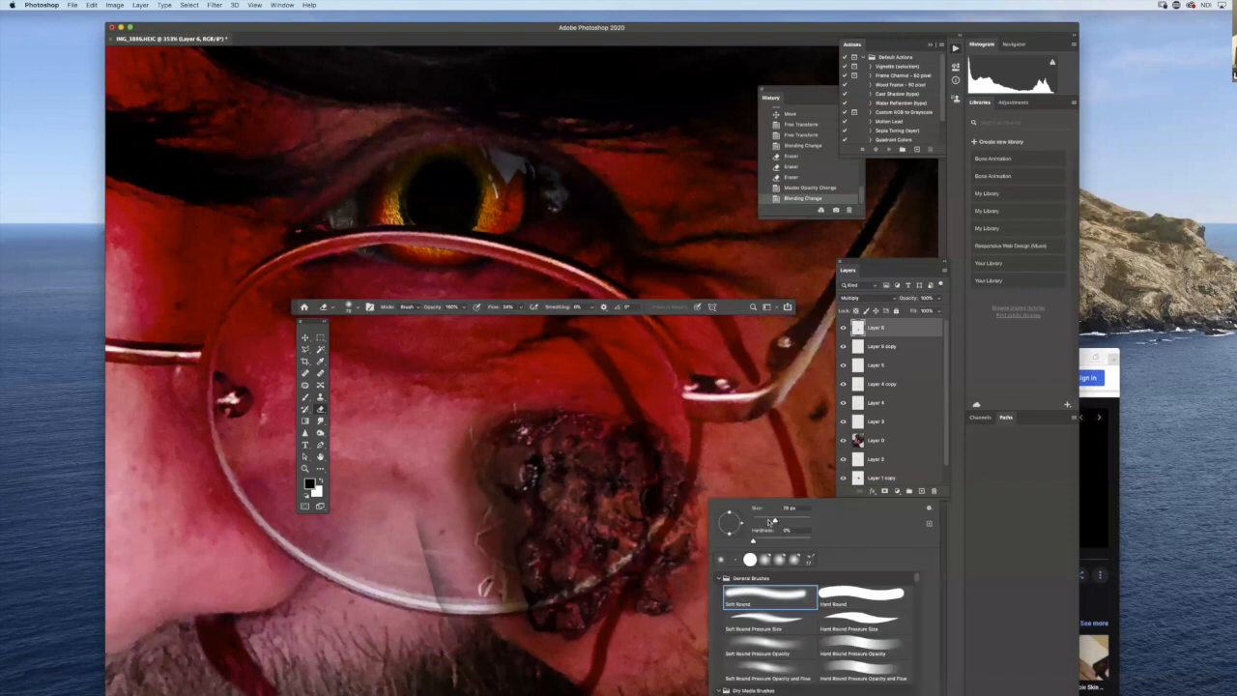
pyautogui.moveTo(777, 521); pyautogui.dragTo(756, 522)
pyautogui.click(521, 307)
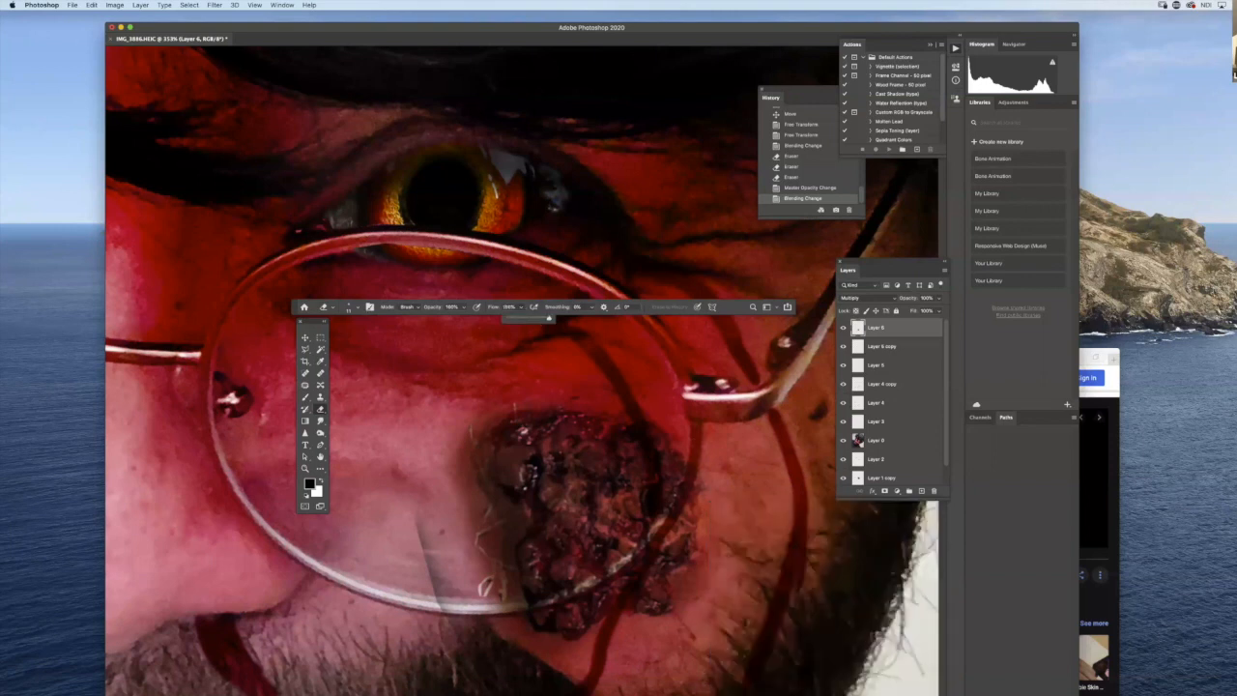
pyautogui.moveTo(693, 453); pyautogui.dragTo(689, 476)
pyautogui.moveTo(688, 477); pyautogui.dragTo(671, 520)
pyautogui.moveTo(671, 522); pyautogui.dragTo(661, 536)
pyautogui.moveTo(660, 538); pyautogui.dragTo(648, 551)
pyautogui.moveTo(646, 552)
pyautogui.mouseDown()
pyautogui.moveTo(525, 605)
pyautogui.moveTo(604, 577)
pyautogui.mouseUp()
pyautogui.moveTo(526, 605)
pyautogui.mouseDown()
pyautogui.moveTo(502, 607)
pyautogui.moveTo(518, 605)
pyautogui.mouseUp()
pyautogui.moveTo(455, 630); pyautogui.dragTo(449, 452)
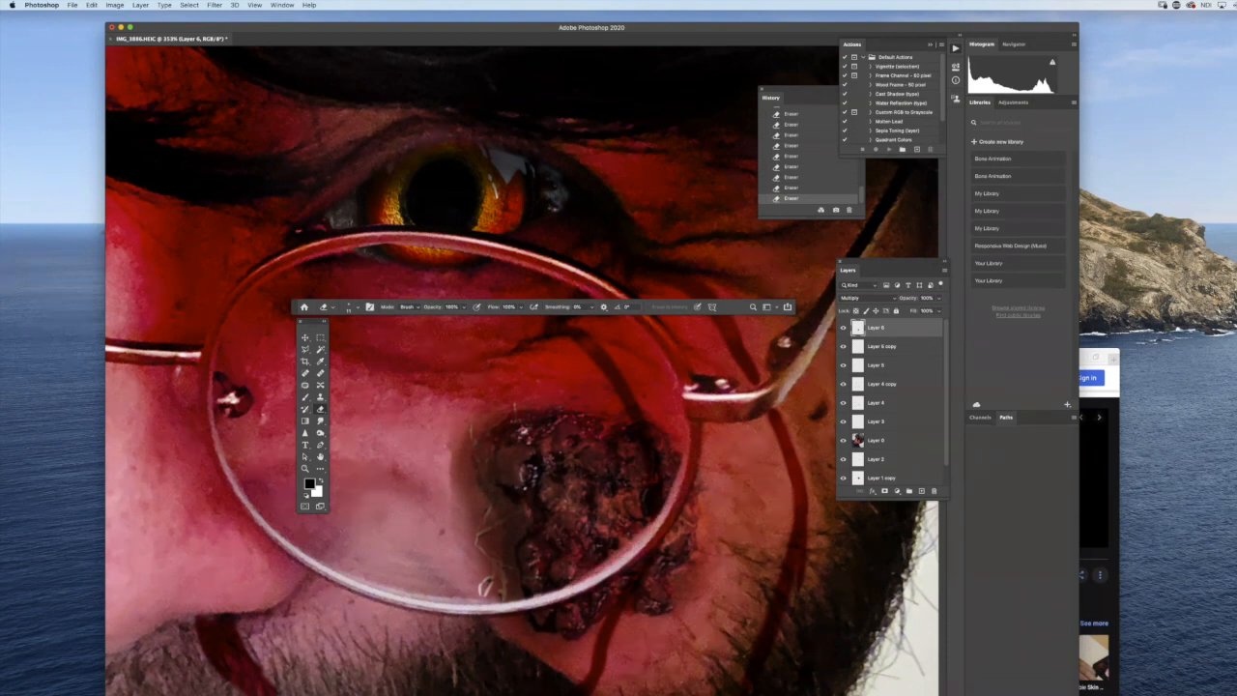
pyautogui.press('super+z')
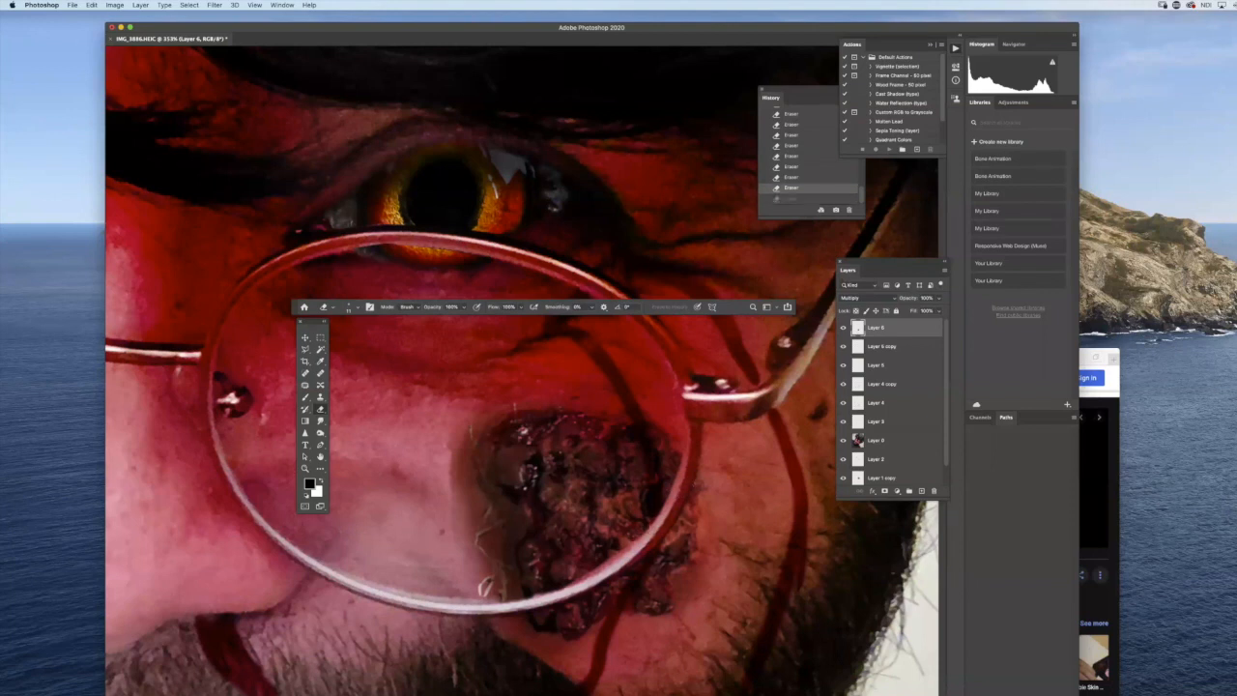
# - Soften and trim the wound patch's outer edges along the glasses rim and cheek with a larger soft eraser
pyautogui.click(844, 403)
pyautogui.click(844, 403)
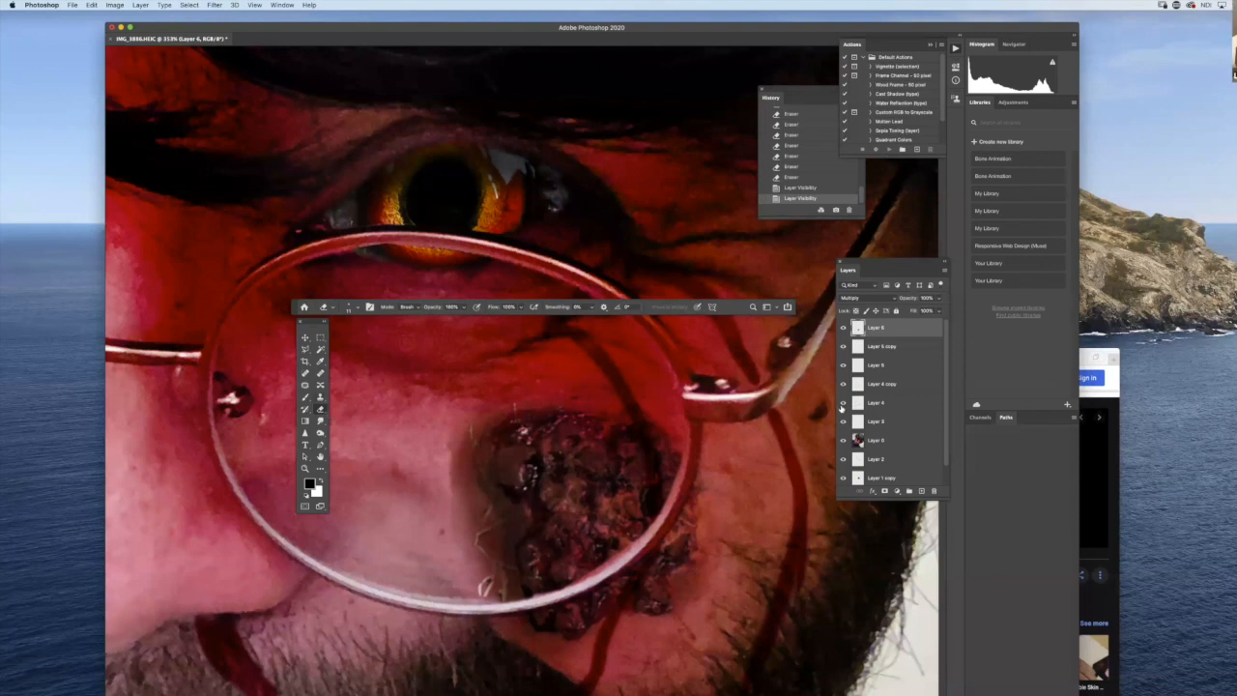
pyautogui.rightClick(641, 520)
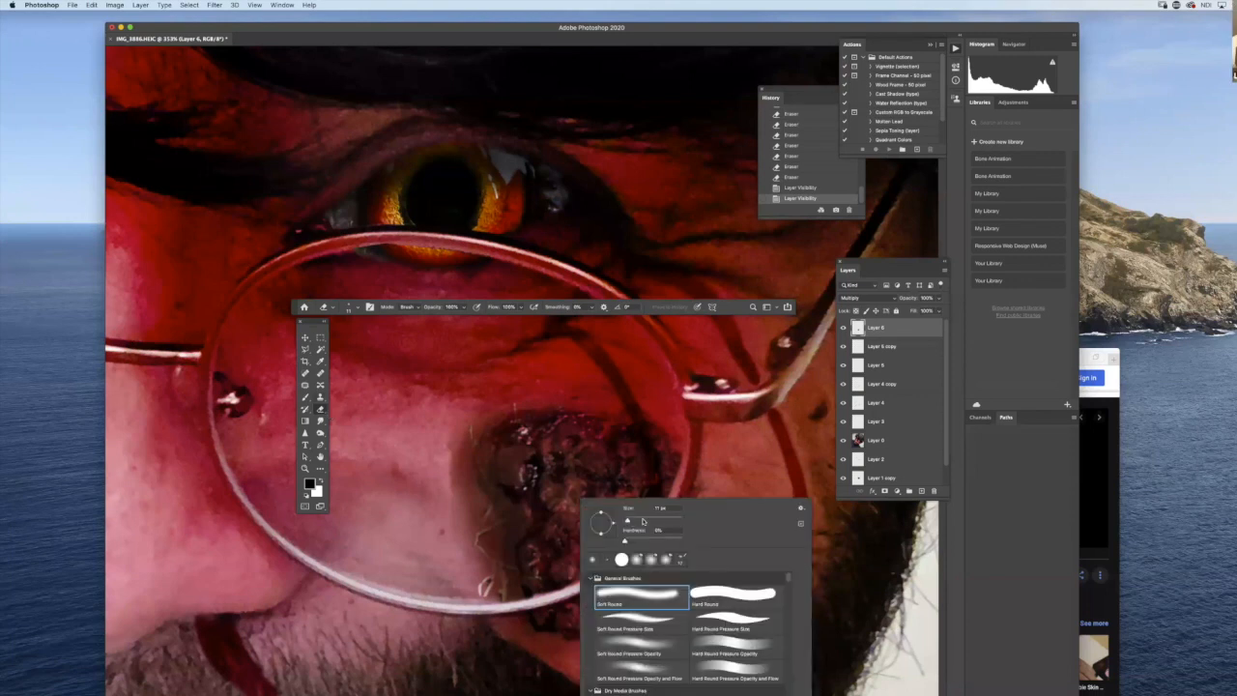
pyautogui.press('Escape')
pyautogui.moveTo(439, 587); pyautogui.dragTo(456, 534)
pyautogui.moveTo(547, 651); pyautogui.dragTo(686, 543)
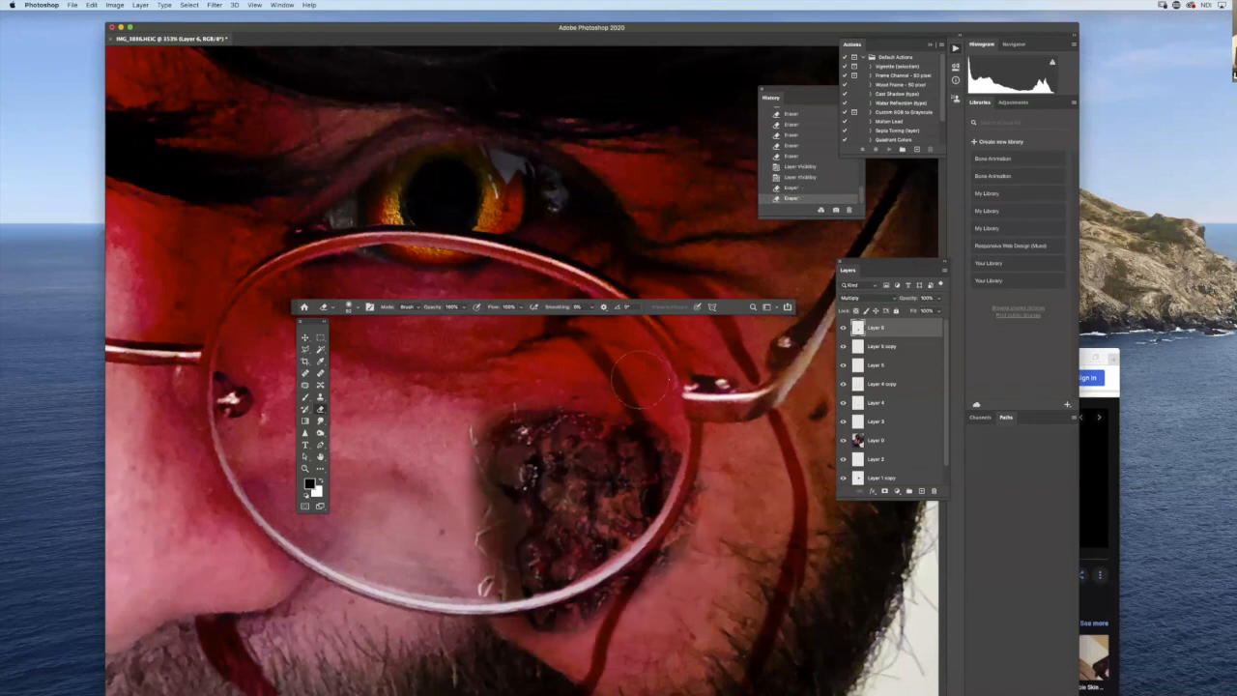
pyautogui.moveTo(479, 400); pyautogui.dragTo(489, 416)
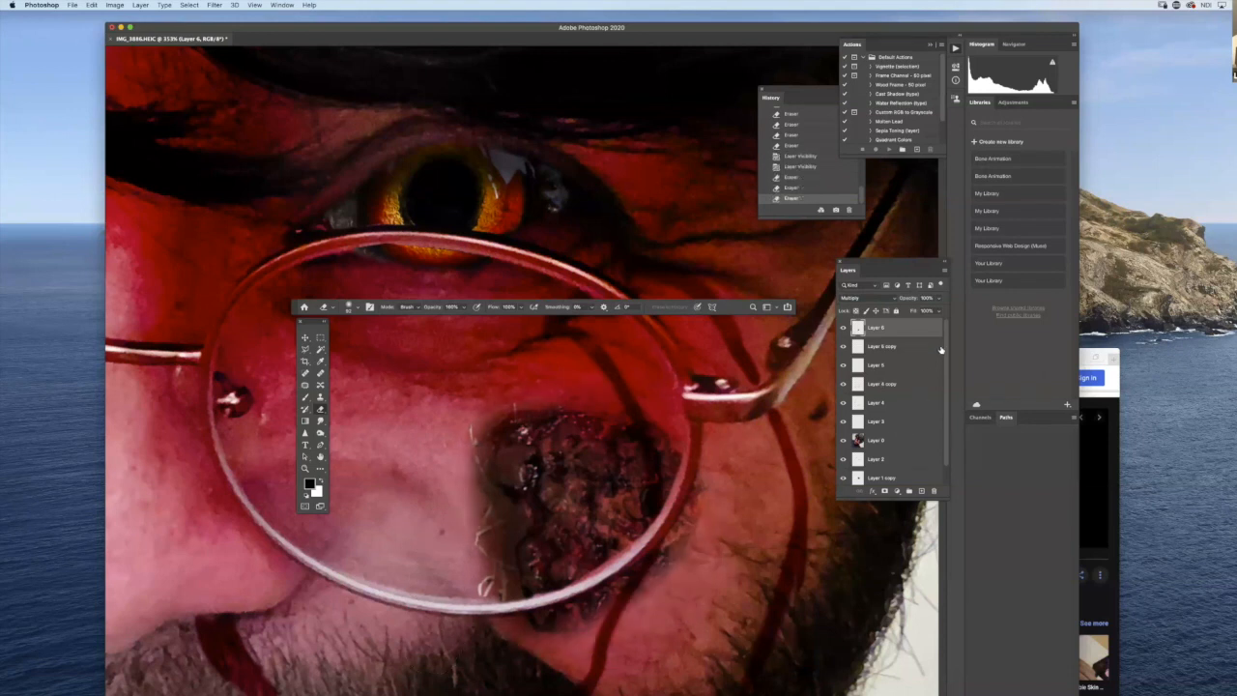
# - Place the wound layer beneath the two lens-crack layers, and shift and rotate both crack layers together onto the clear lens area beside the wound
pyautogui.moveTo(880, 346); pyautogui.dragTo(883, 375)
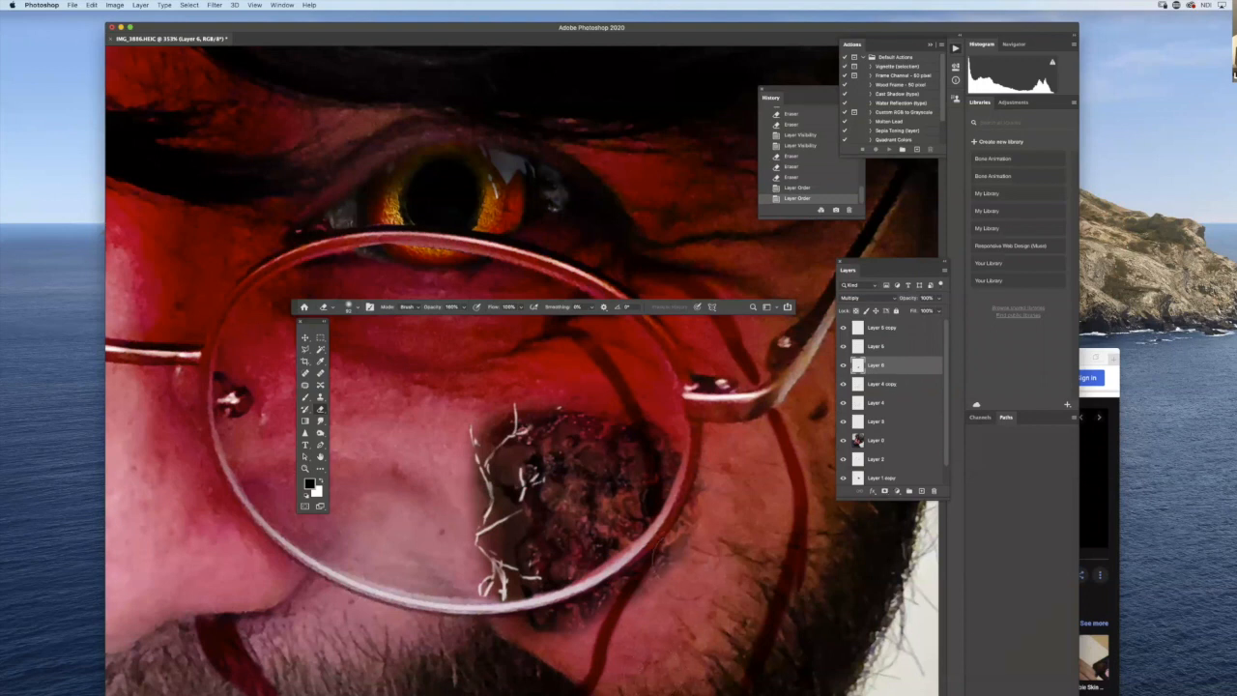
pyautogui.click(891, 346)
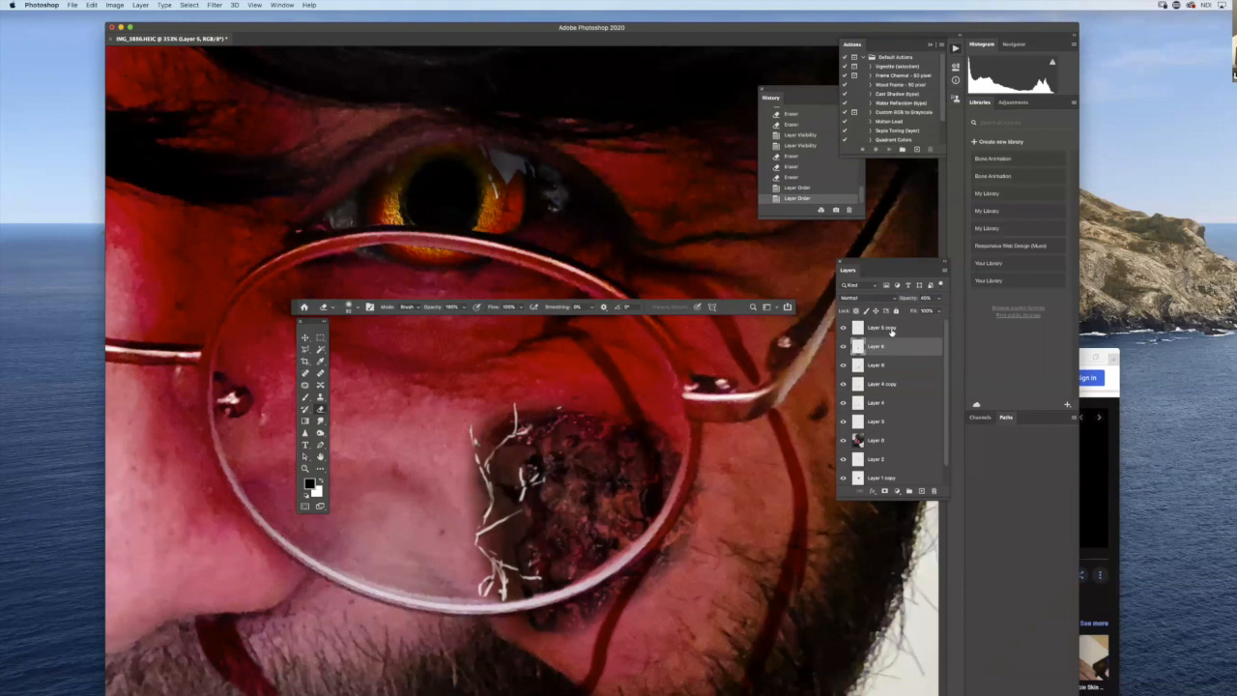
pyautogui.keyDown('shift'); pyautogui.click(891, 330); pyautogui.keyUp('shift')
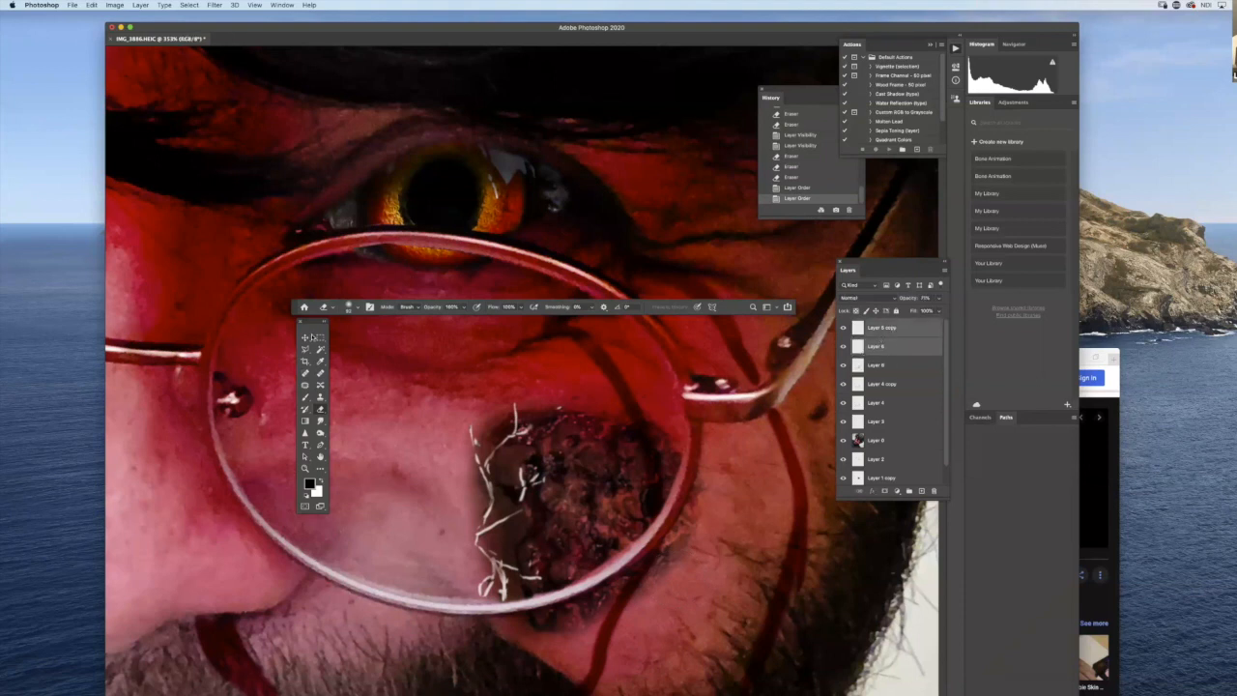
pyautogui.press('v')
pyautogui.moveTo(512, 505); pyautogui.dragTo(429, 503)
pyautogui.moveTo(570, 512); pyautogui.dragTo(565, 438)
pyautogui.moveTo(459, 558); pyautogui.dragTo(447, 562)
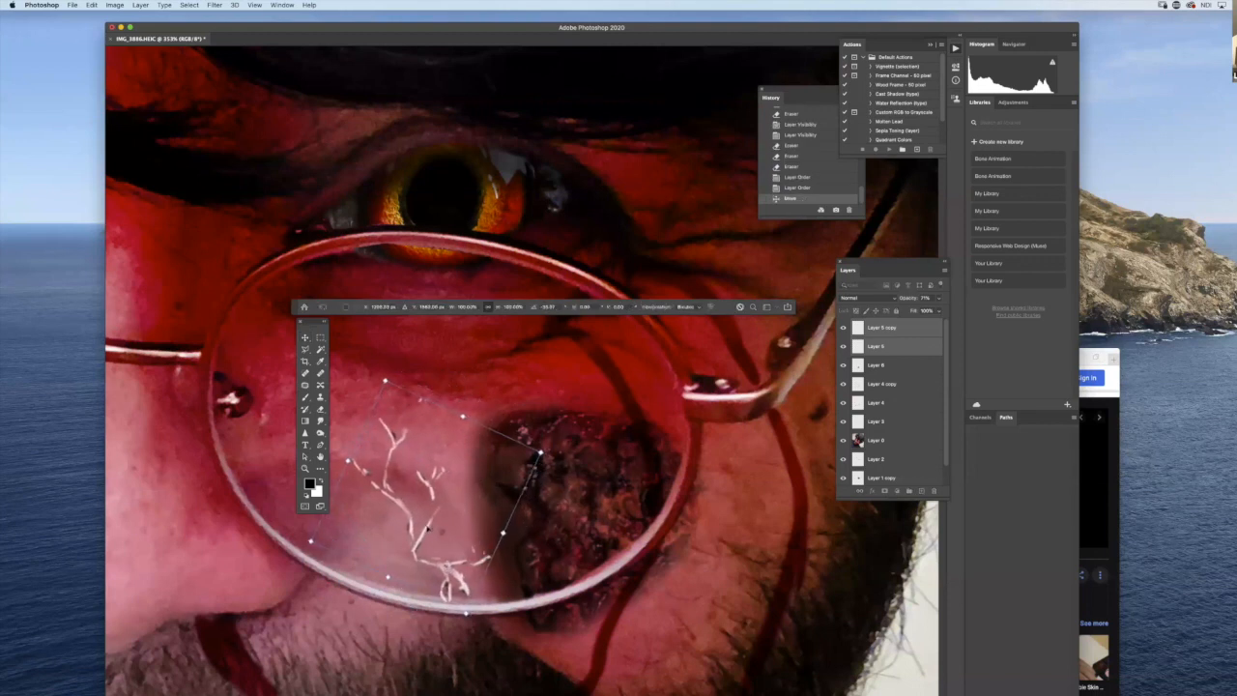
pyautogui.press('Return')
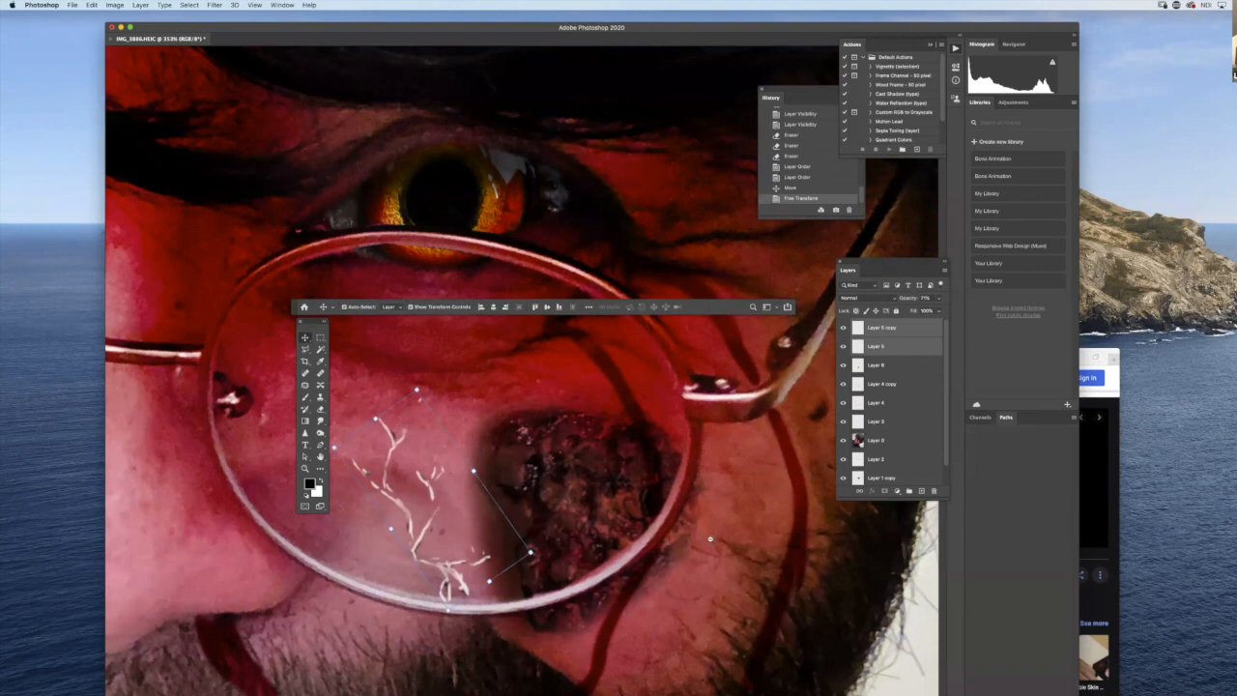
pyautogui.scroll(-10, 677, 553)
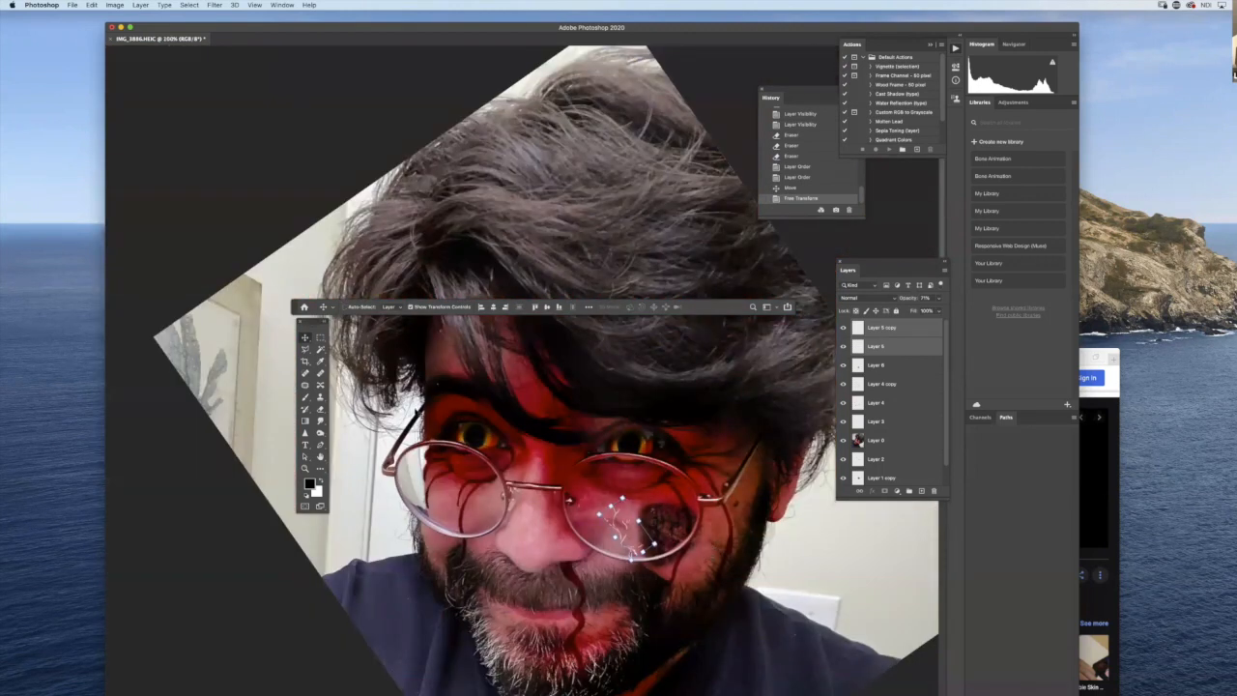
# - Darken the forehead, nose, cheeks, moustache and beard on the portrait layer with the Burn tool, range Shadows
pyautogui.click(320, 337)
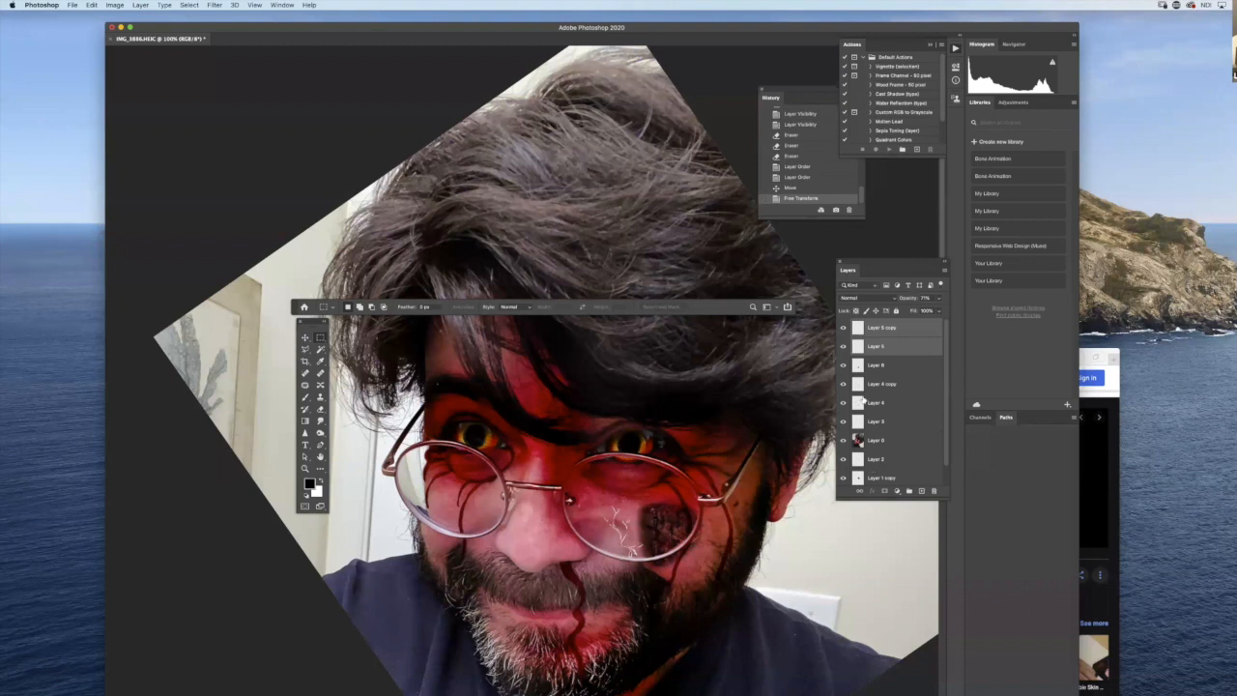
pyautogui.click(897, 443)
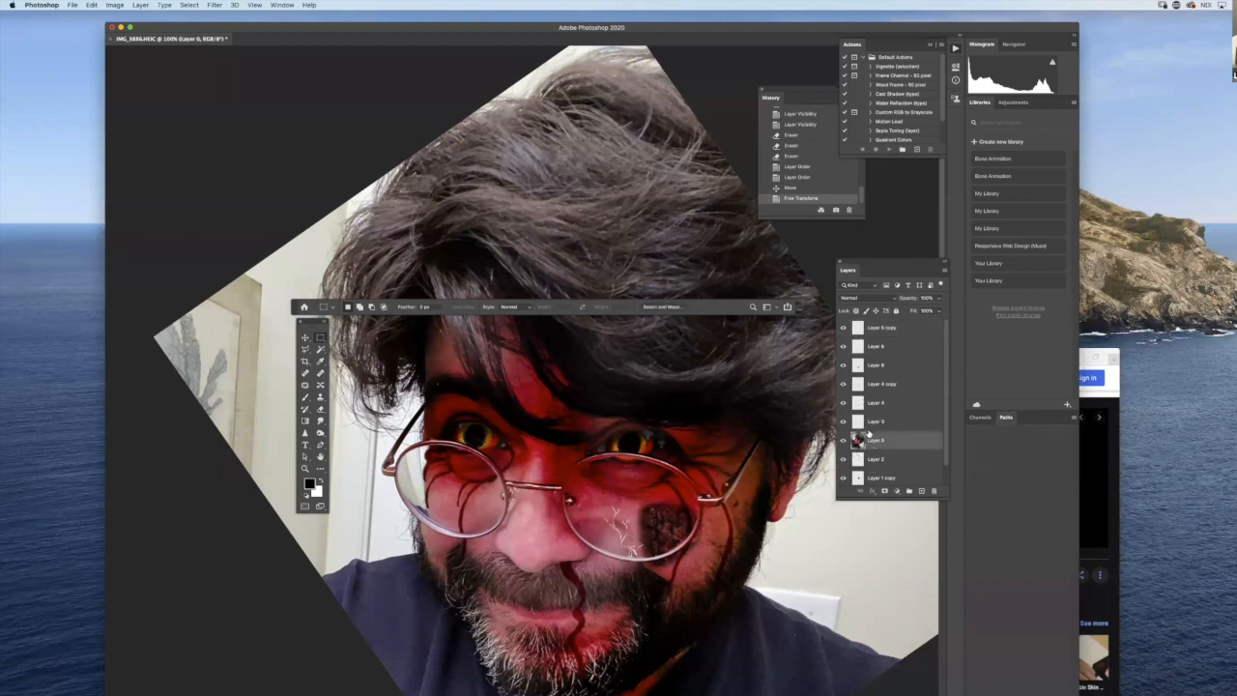
pyautogui.press('o')
pyautogui.moveTo(755, 455)
pyautogui.mouseDown()
pyautogui.moveTo(747, 427)
pyautogui.moveTo(732, 527)
pyautogui.mouseUp()
pyautogui.moveTo(527, 378); pyautogui.dragTo(634, 428)
pyautogui.moveTo(453, 397); pyautogui.dragTo(475, 406)
pyautogui.moveTo(522, 448)
pyautogui.mouseDown()
pyautogui.moveTo(532, 497)
pyautogui.moveTo(491, 572)
pyautogui.moveTo(618, 593)
pyautogui.mouseUp()
pyautogui.click(542, 444)
pyautogui.moveTo(501, 654); pyautogui.dragTo(570, 633)
pyautogui.moveTo(461, 587)
pyautogui.mouseDown()
pyautogui.moveTo(434, 556)
pyautogui.moveTo(477, 558)
pyautogui.mouseUp()
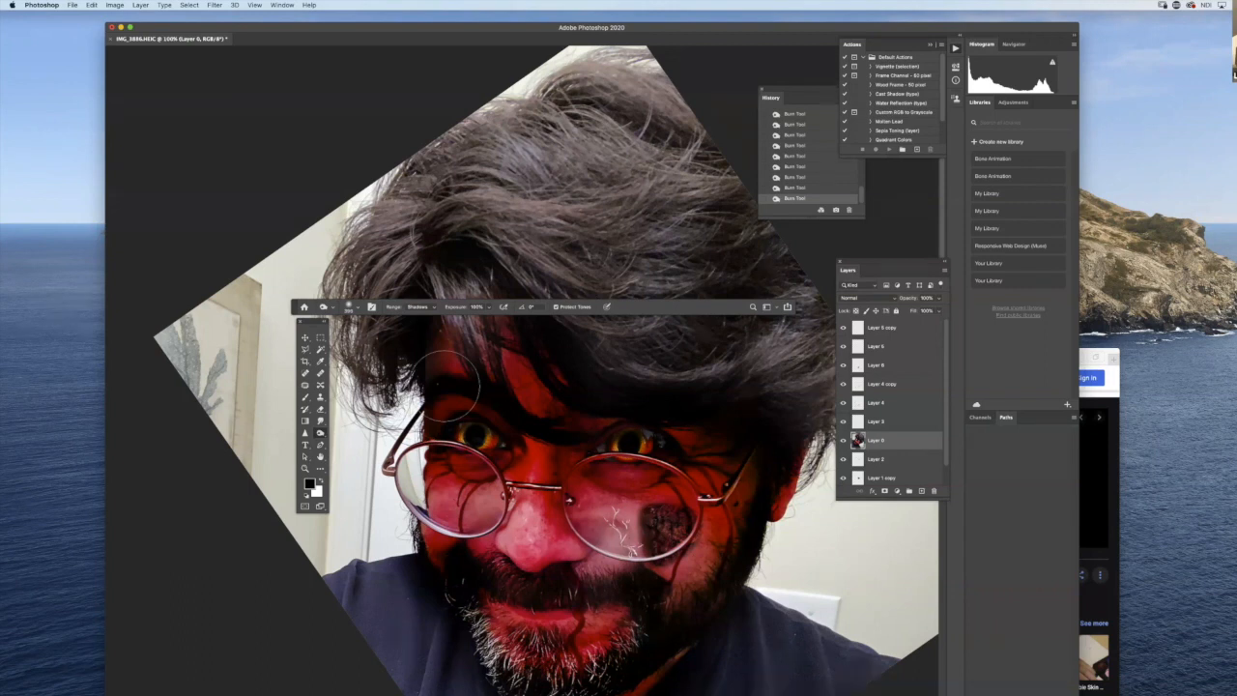
pyautogui.click(116, 5)
pyautogui.moveTo(159, 30)
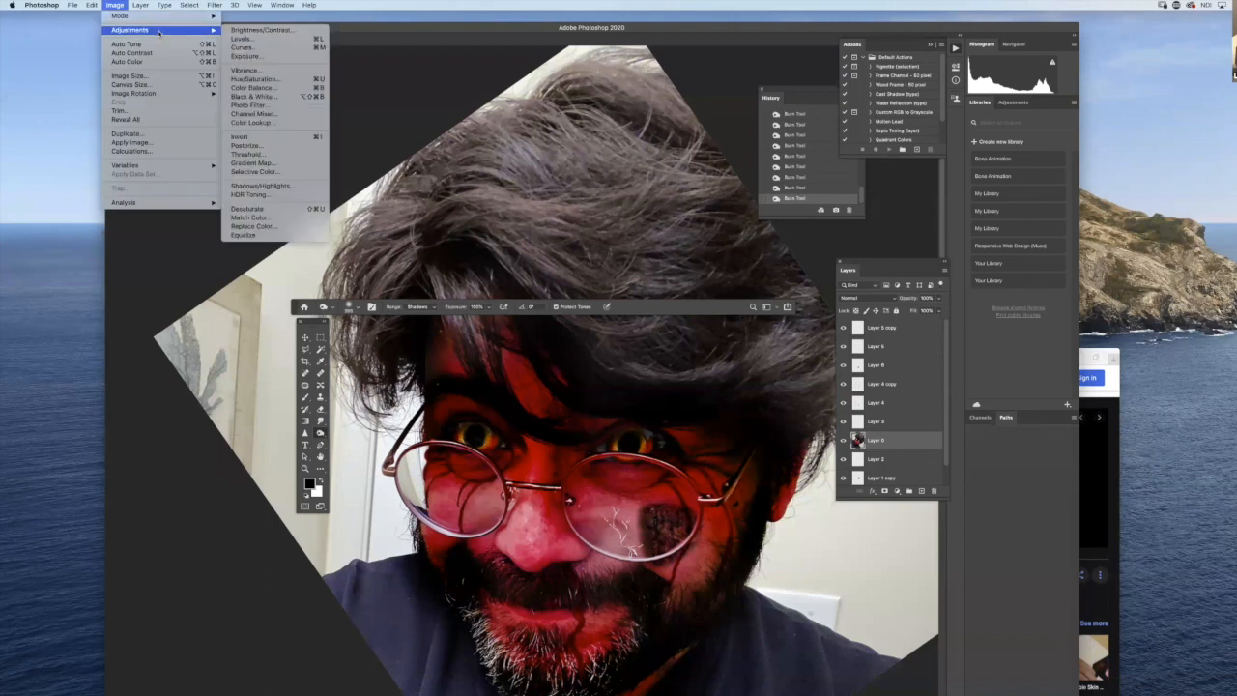
pyautogui.click(292, 81)
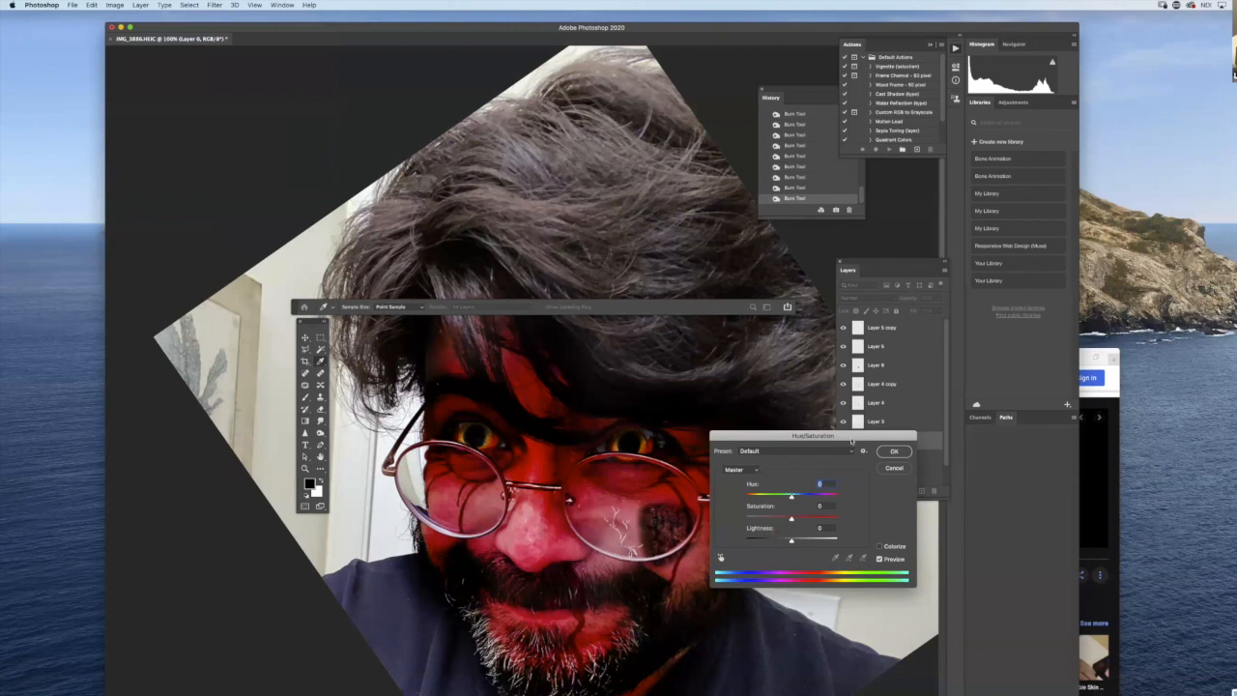
pyautogui.moveTo(831, 439); pyautogui.dragTo(868, 379)
pyautogui.moveTo(829, 437)
pyautogui.mouseDown()
pyautogui.moveTo(878, 437)
pyautogui.moveTo(792, 440)
pyautogui.moveTo(828, 439)
pyautogui.mouseUp()
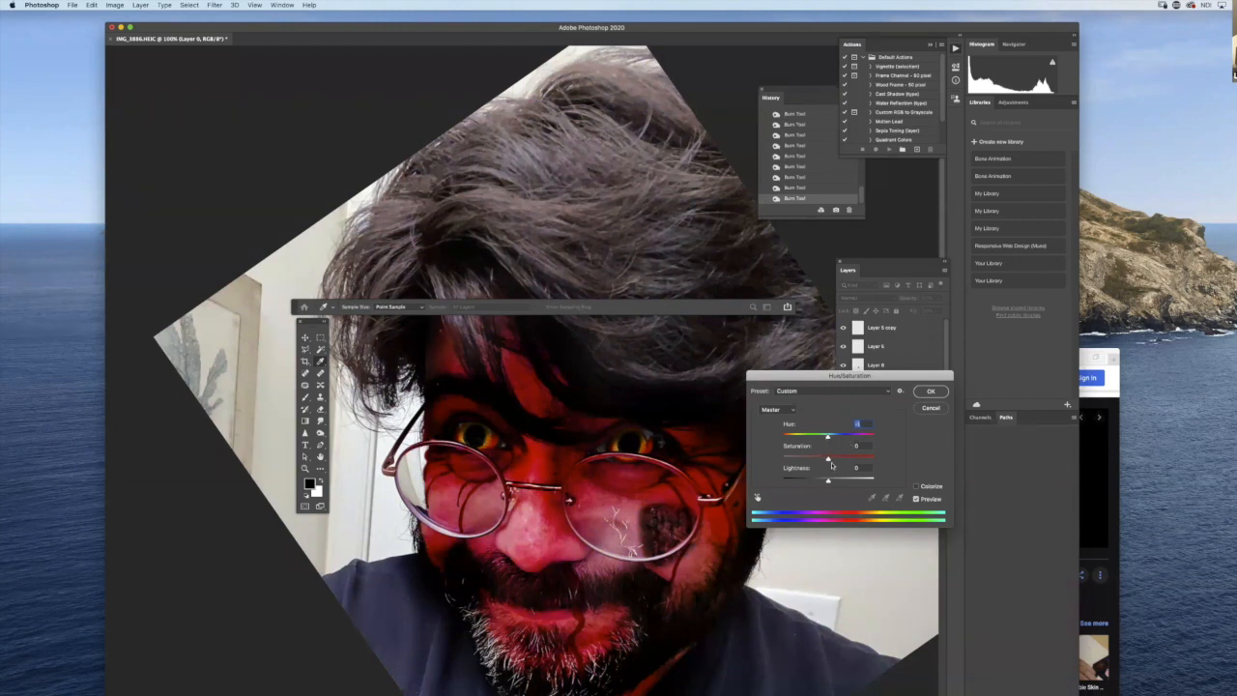
pyautogui.moveTo(847, 460); pyautogui.dragTo(882, 458)
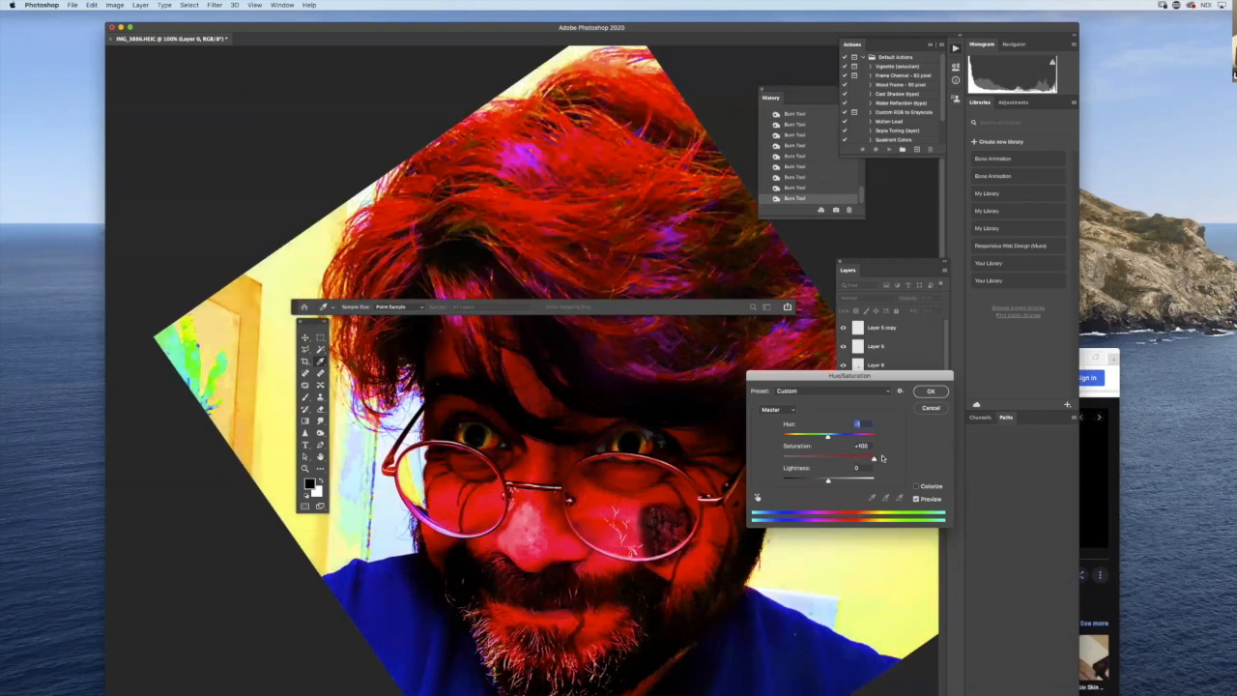
pyautogui.moveTo(823, 461); pyautogui.dragTo(805, 461)
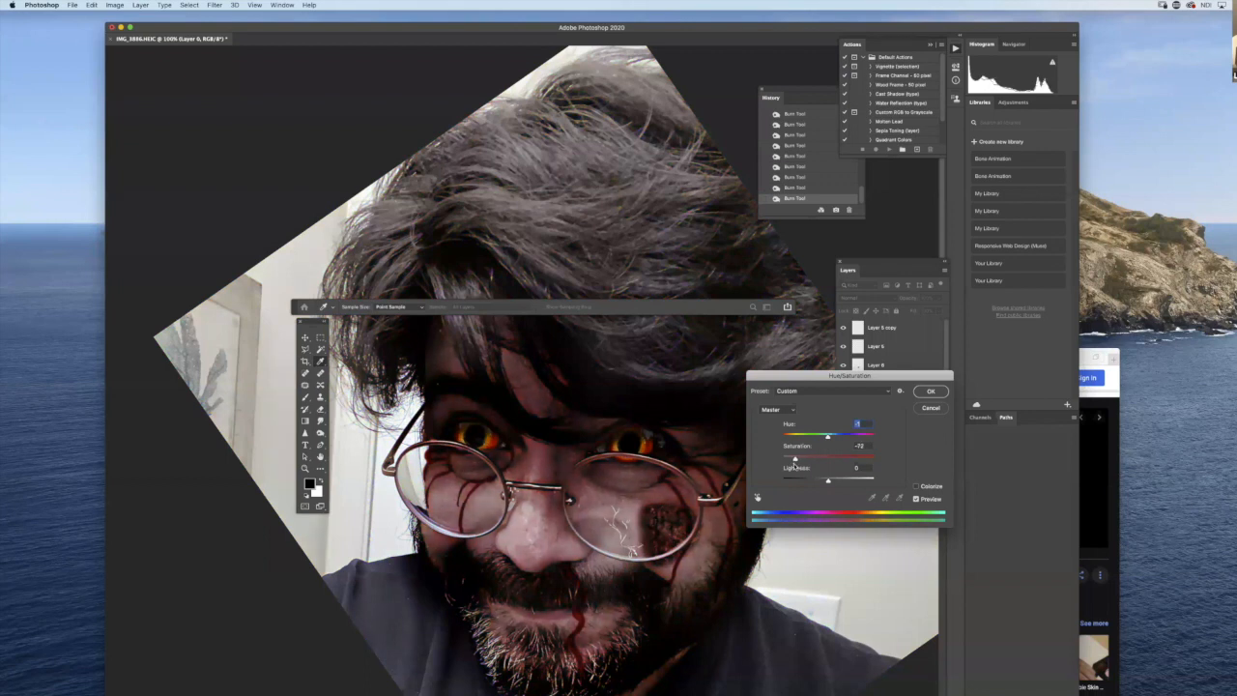
pyautogui.moveTo(796, 461); pyautogui.dragTo(803, 461)
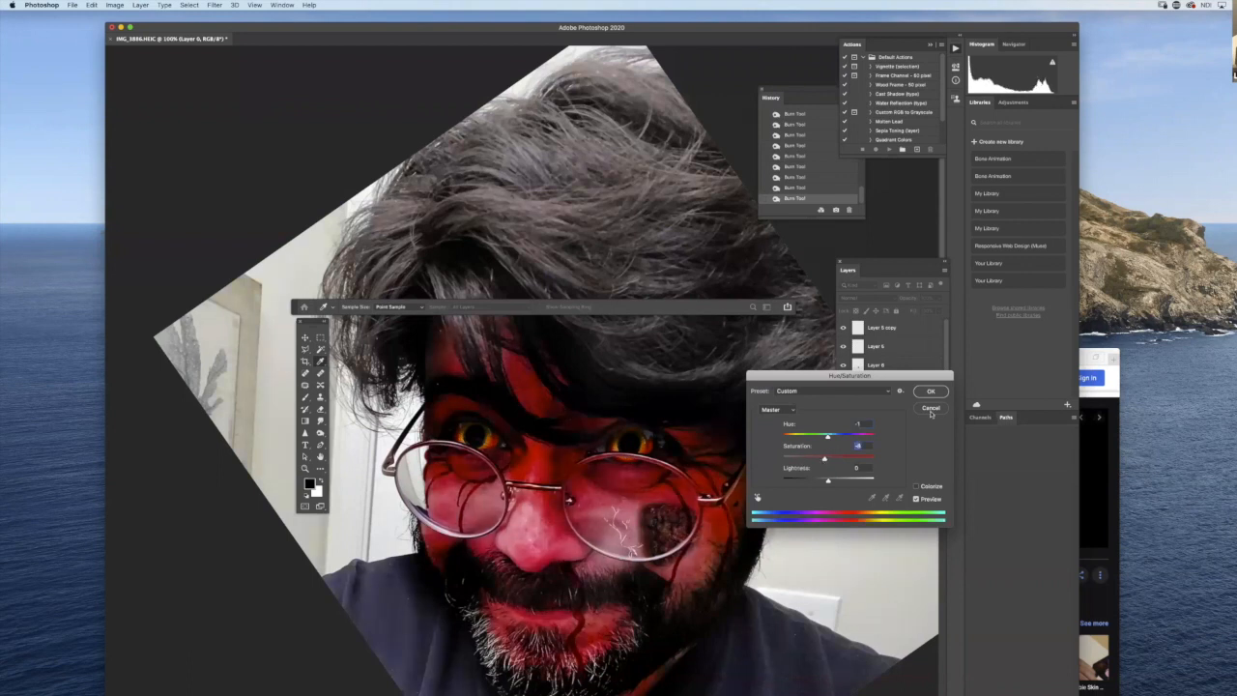
pyautogui.click(931, 390)
# - Select the face with a freehand lasso that follows the hairline, jaw and beard and leaves out the hair
pyautogui.press('l')
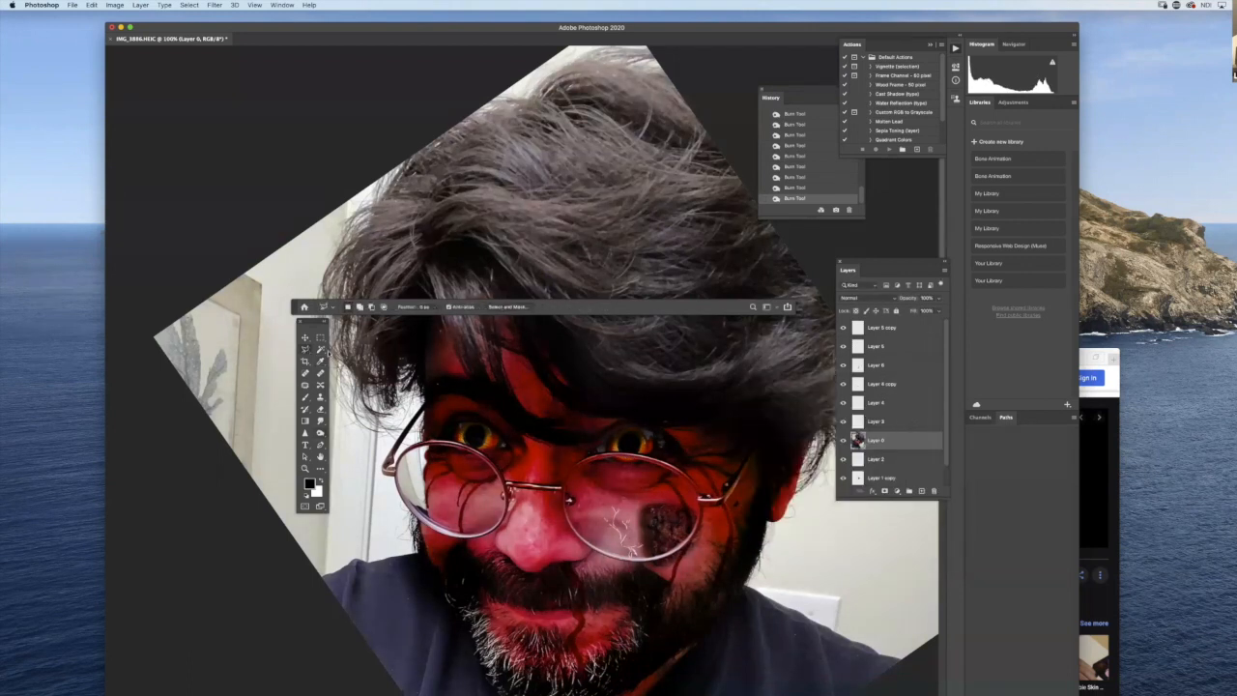
pyautogui.click(306, 350)
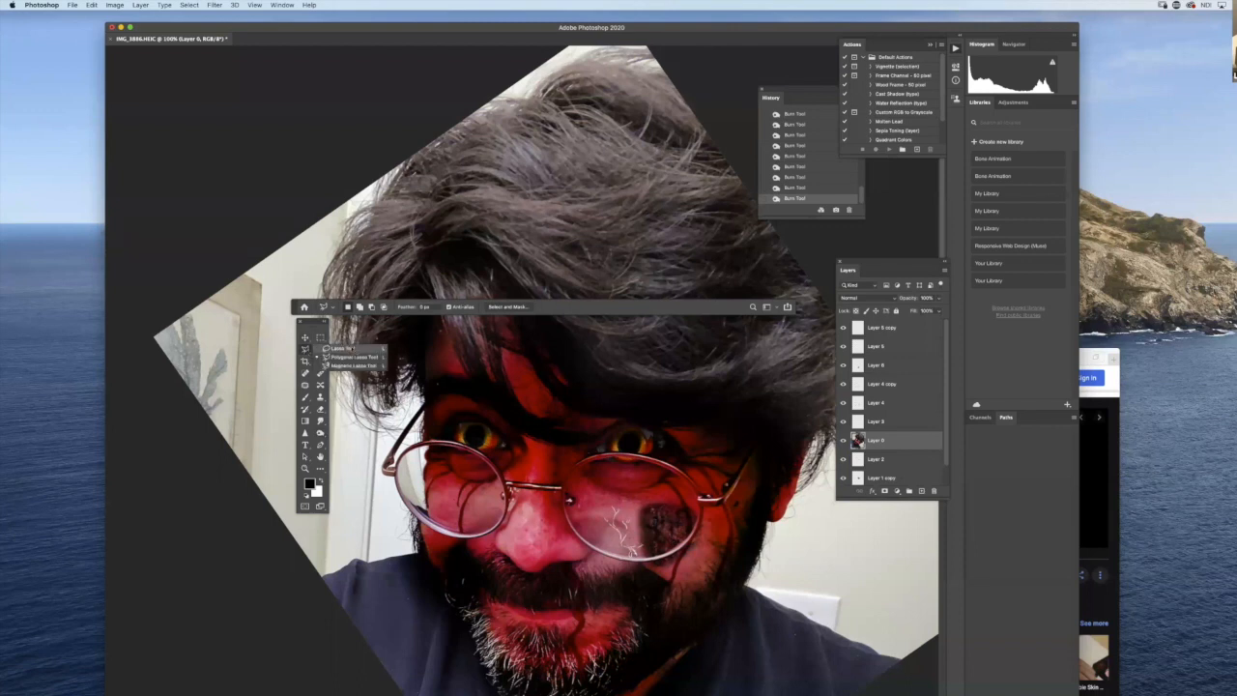
pyautogui.click(352, 349)
pyautogui.moveTo(436, 321)
pyautogui.mouseDown()
pyautogui.moveTo(418, 428)
pyautogui.moveTo(432, 591)
pyautogui.moveTo(483, 688)
pyautogui.mouseUp()
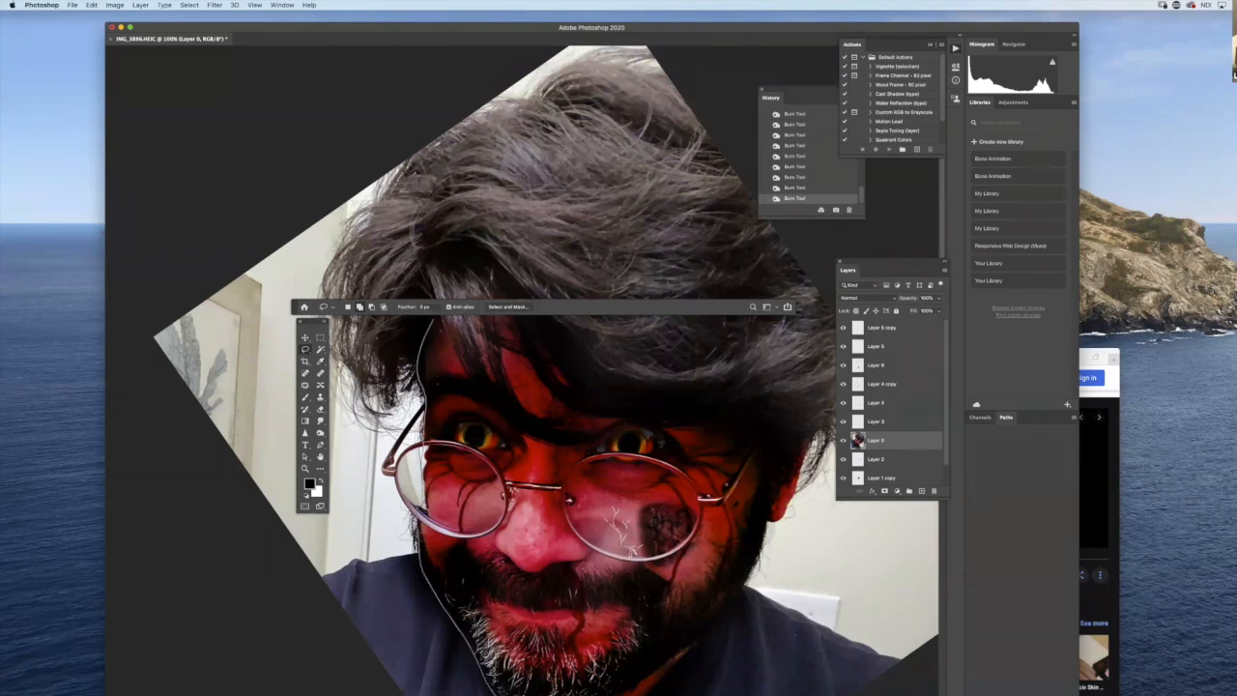
pyautogui.moveTo(674, 683)
pyautogui.mouseDown()
pyautogui.moveTo(700, 657)
pyautogui.moveTo(736, 572)
pyautogui.moveTo(782, 524)
pyautogui.moveTo(802, 433)
pyautogui.moveTo(603, 404)
pyautogui.moveTo(551, 375)
pyautogui.moveTo(490, 274)
pyautogui.moveTo(524, 404)
pyautogui.moveTo(595, 442)
pyautogui.moveTo(542, 435)
pyautogui.moveTo(472, 371)
pyautogui.moveTo(431, 325)
pyautogui.mouseUp()
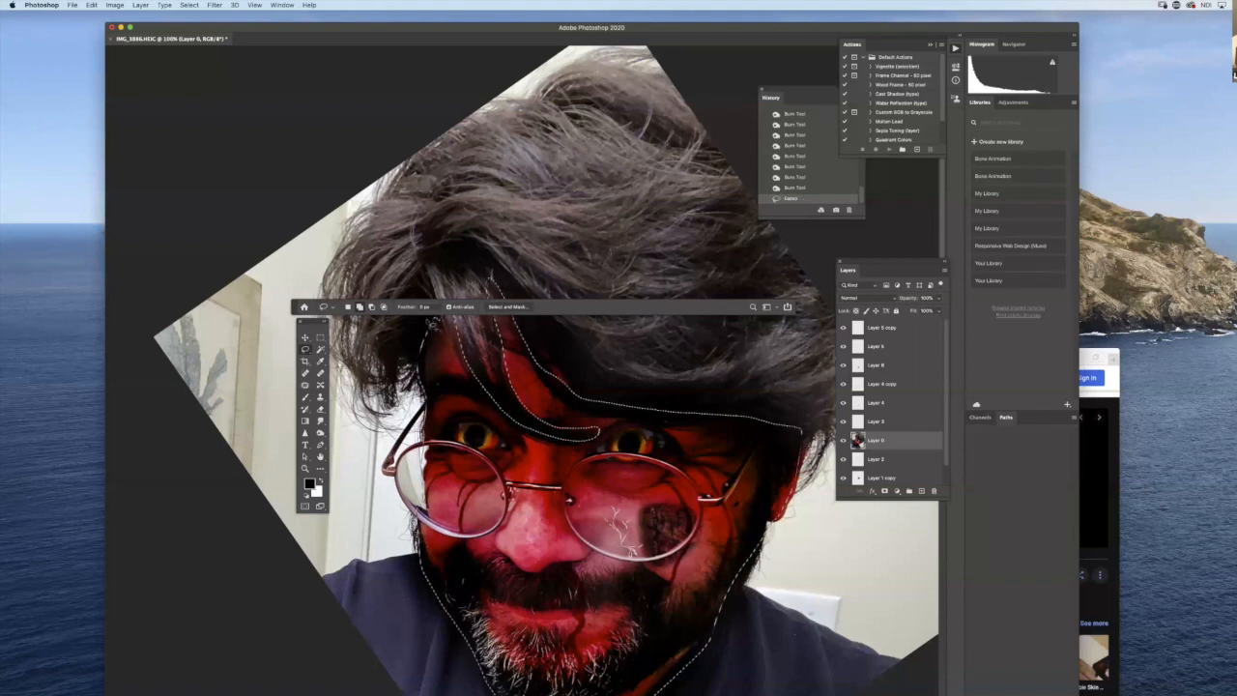
# - Desaturate the selected face with Hue/Saturation at a saturation of about -55, and deselect it
pyautogui.click(115, 5)
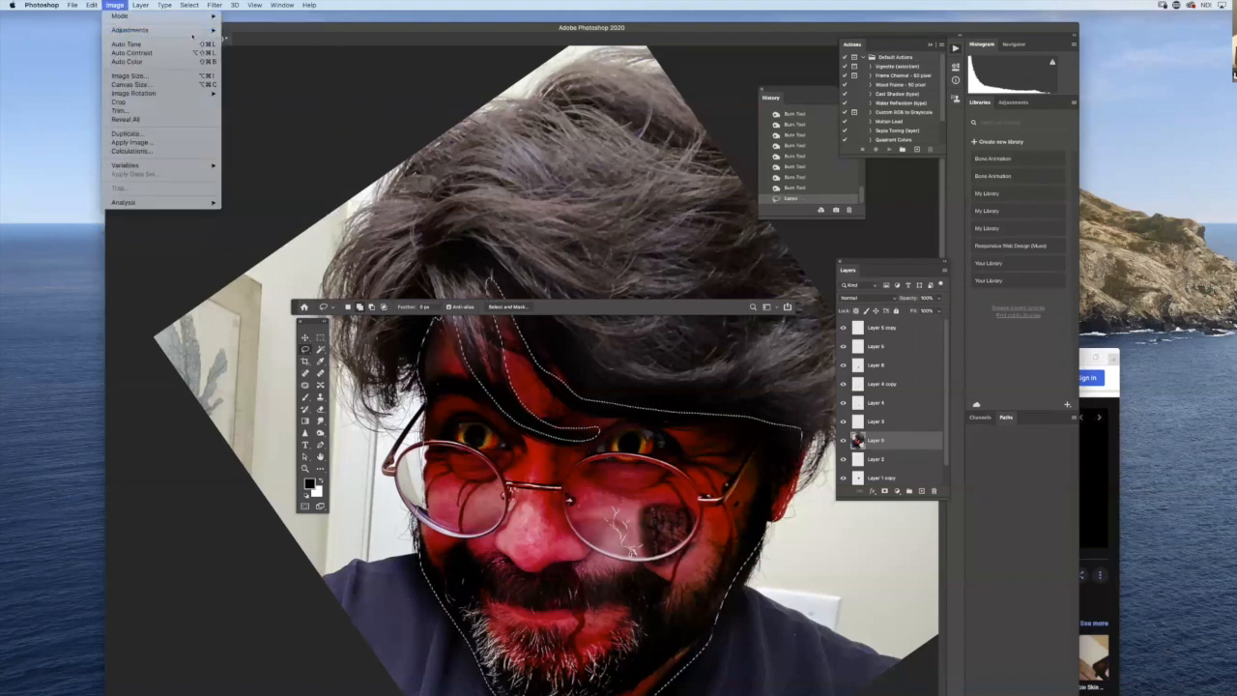
pyautogui.moveTo(201, 35)
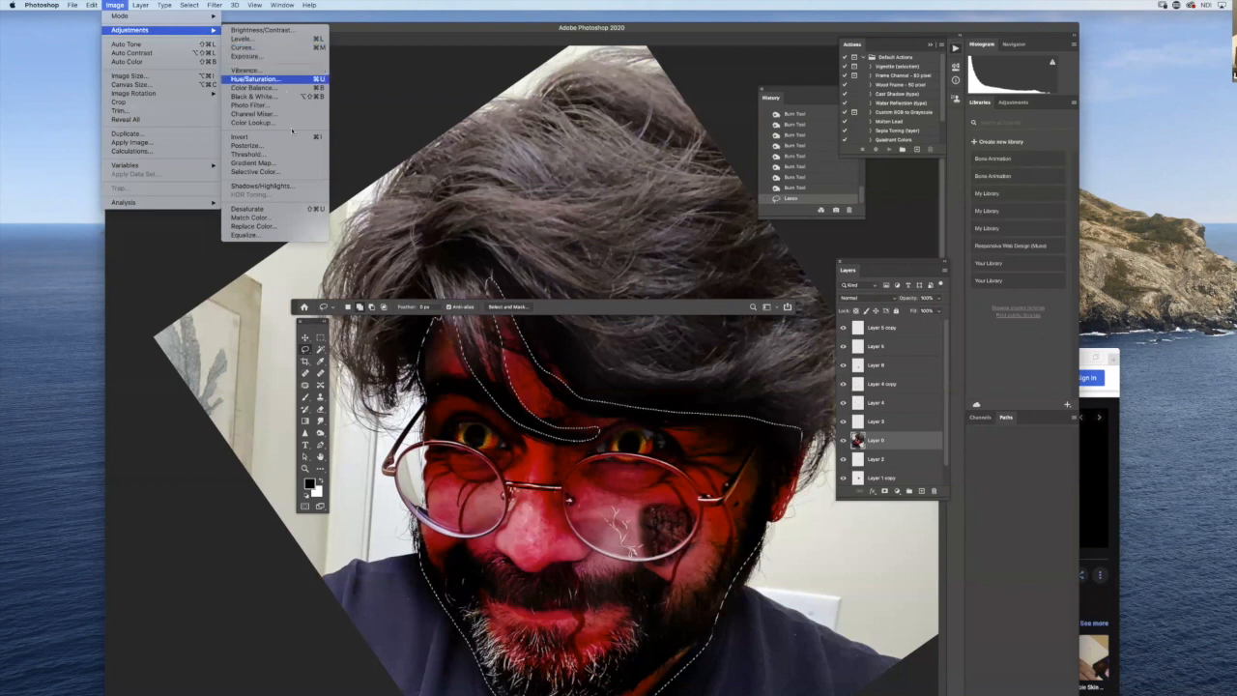
pyautogui.click(292, 83)
pyautogui.moveTo(827, 457); pyautogui.dragTo(802, 461)
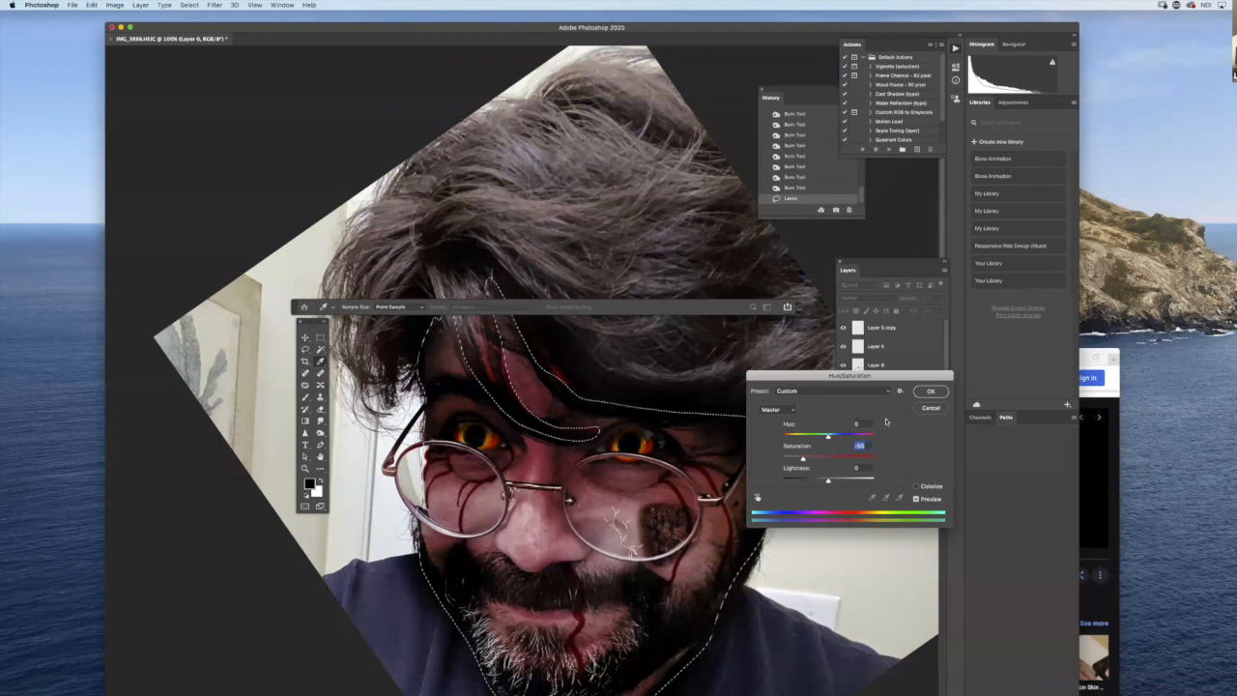
pyautogui.click(928, 391)
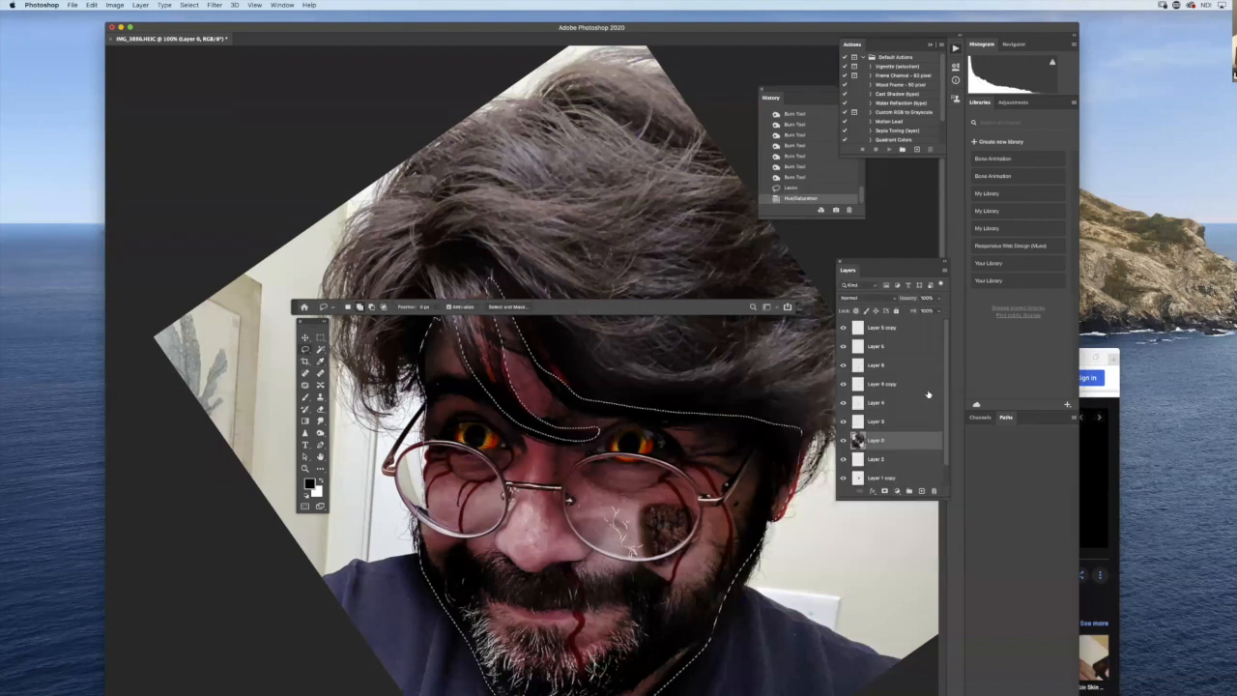
pyautogui.press('super+d')
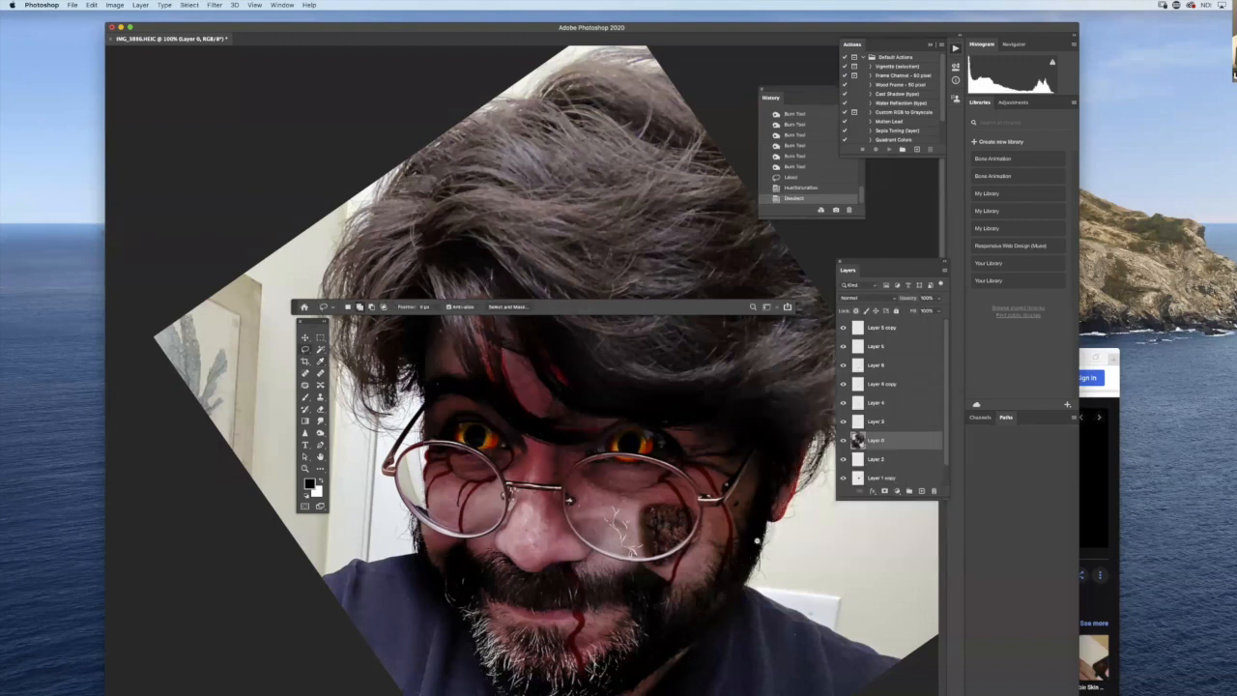
# - Move the floating tool options and tool palette clear of the portrait
pyautogui.press('super+minus')
pyautogui.press('super+minus')
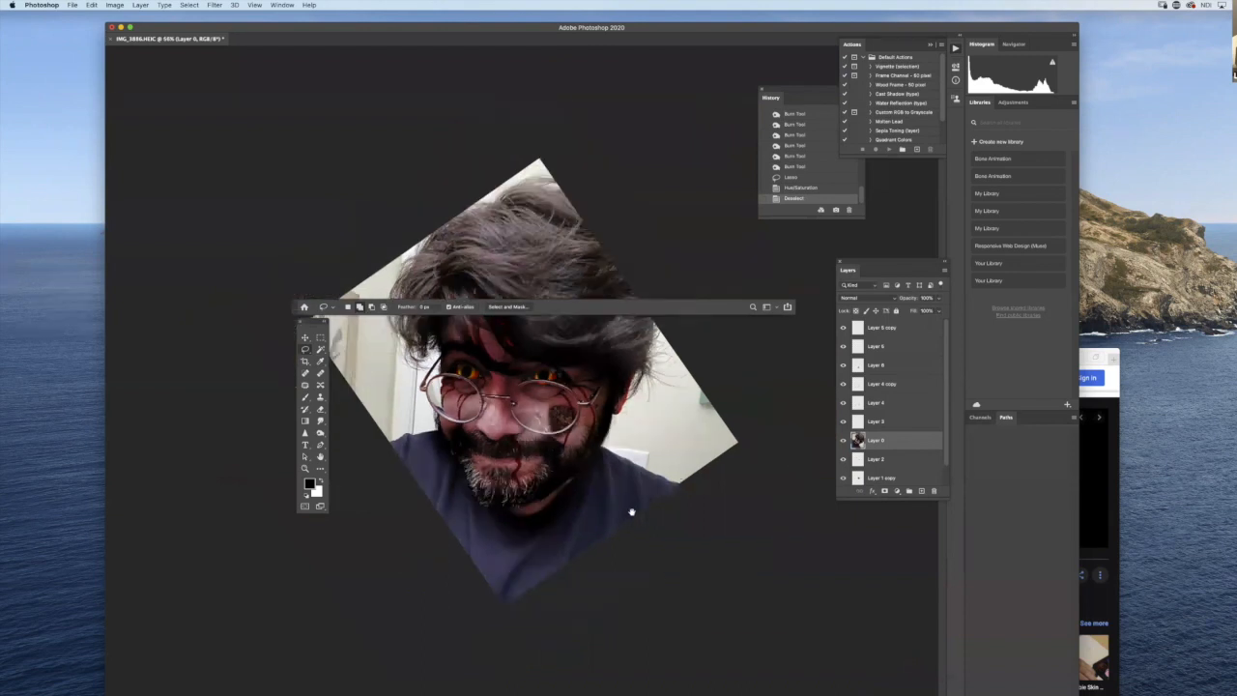
pyautogui.moveTo(294, 307); pyautogui.dragTo(284, 180)
pyautogui.moveTo(297, 320); pyautogui.dragTo(229, 295)
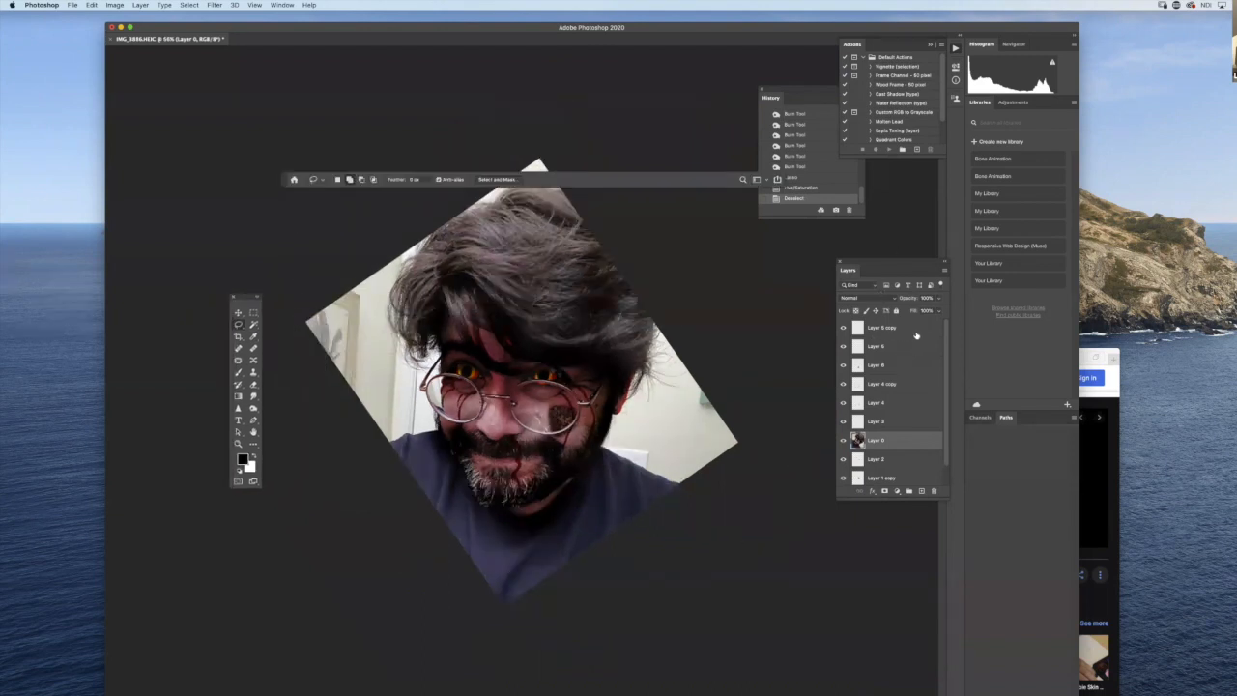
# - Add a new layer above all others and fill it with a white-to-black radial gradient centred on the face
pyautogui.click(914, 329)
pyautogui.click(921, 491)
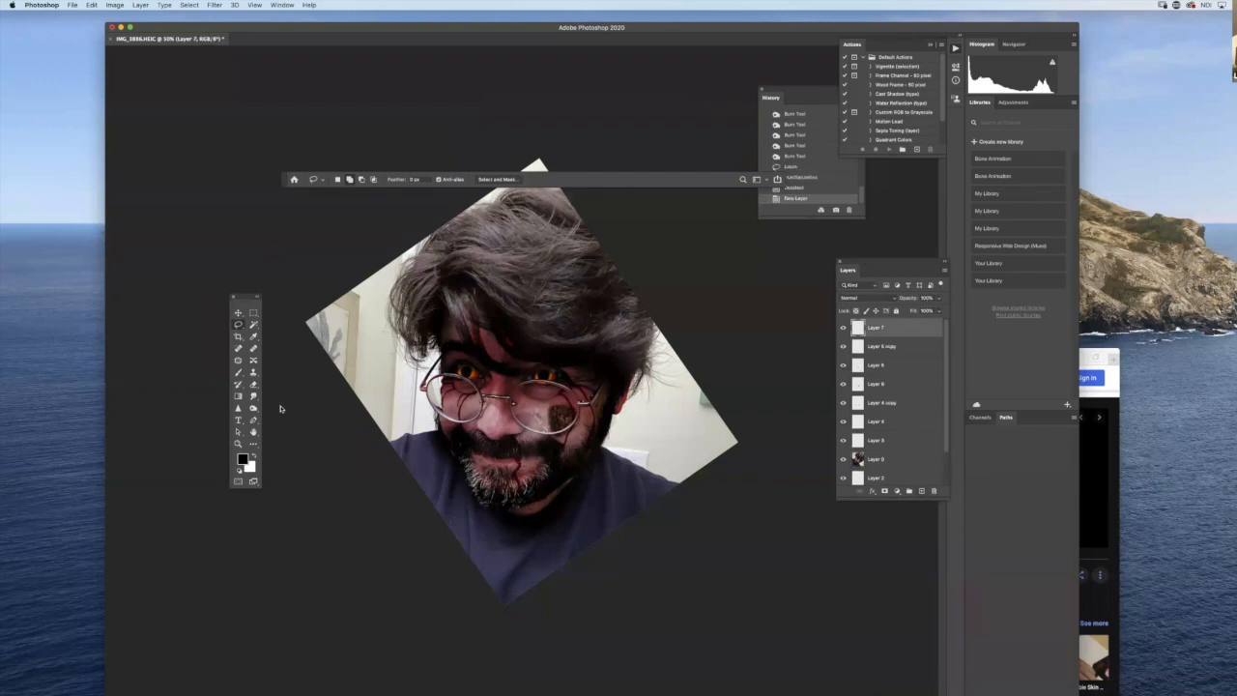
pyautogui.click(240, 396)
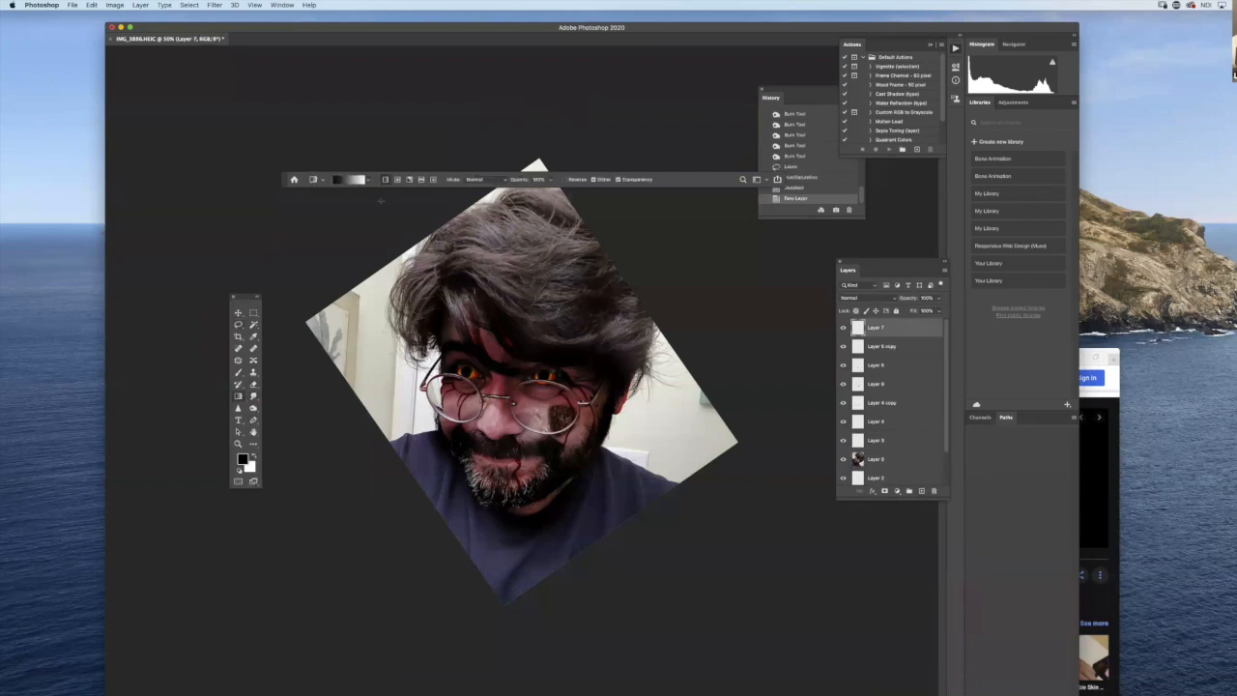
pyautogui.click(397, 180)
pyautogui.click(253, 453)
pyautogui.moveTo(664, 409); pyautogui.dragTo(732, 425)
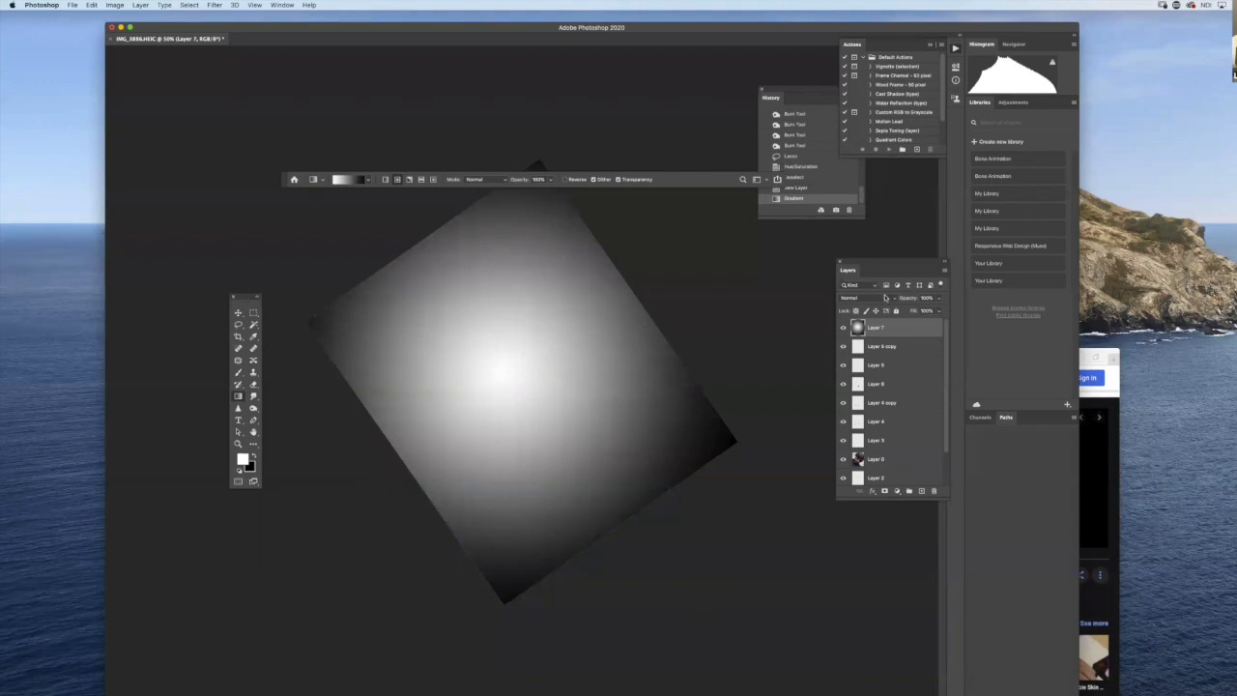
# - Set the gradient layer's blend mode to Multiply to create a dark vignette
pyautogui.click(885, 298)
pyautogui.click(884, 325)
pyautogui.click(934, 311)
# - Erase the vignette layer over the hair, face and beard with a soft round eraser about 1700 px wide to brighten them
pyautogui.press('e')
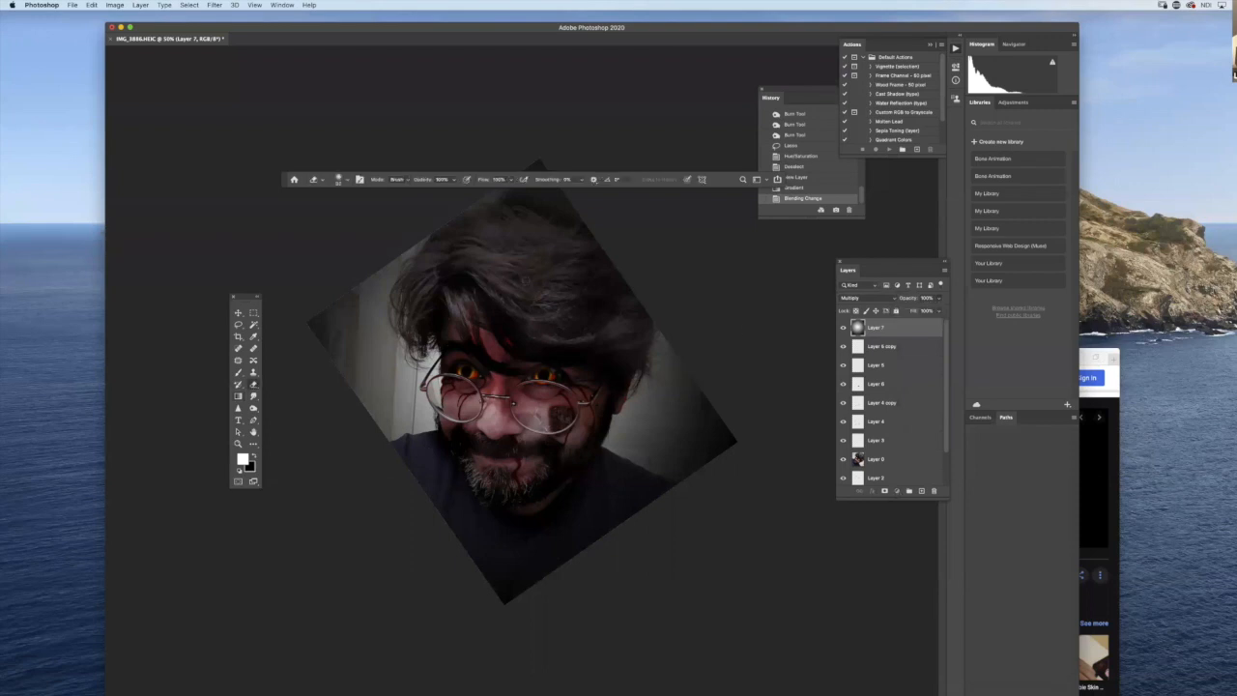
pyautogui.rightClick(363, 214)
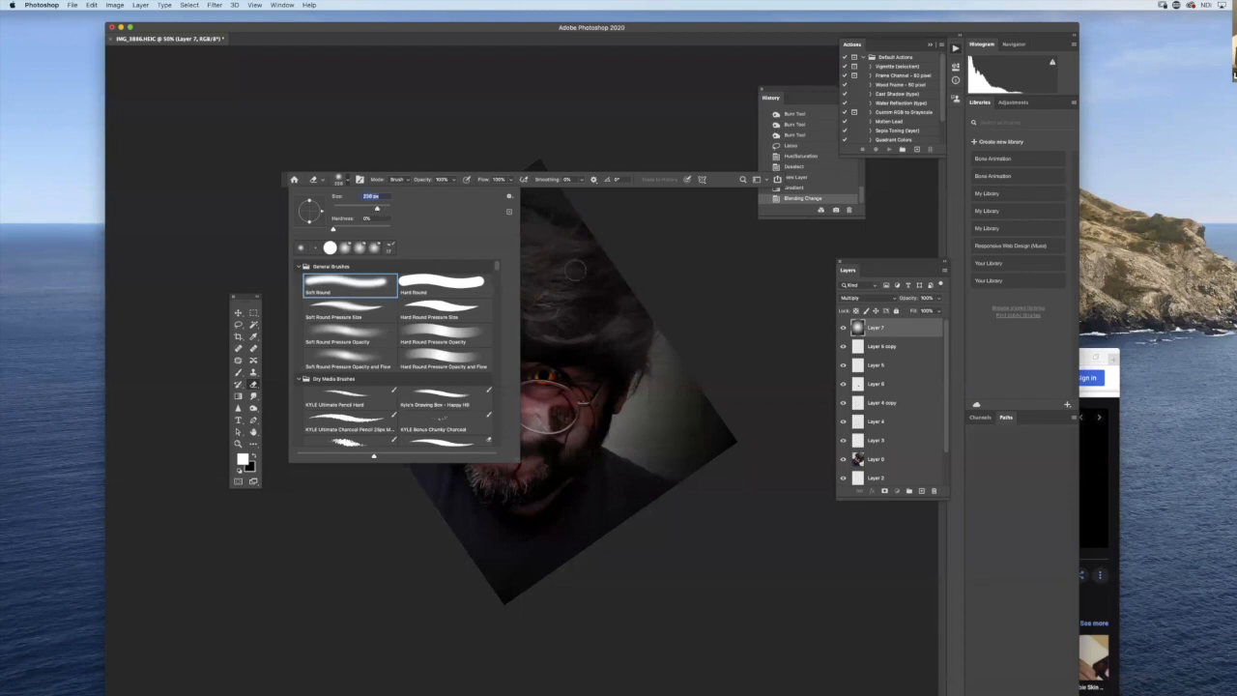
pyautogui.moveTo(384, 208); pyautogui.dragTo(388, 209)
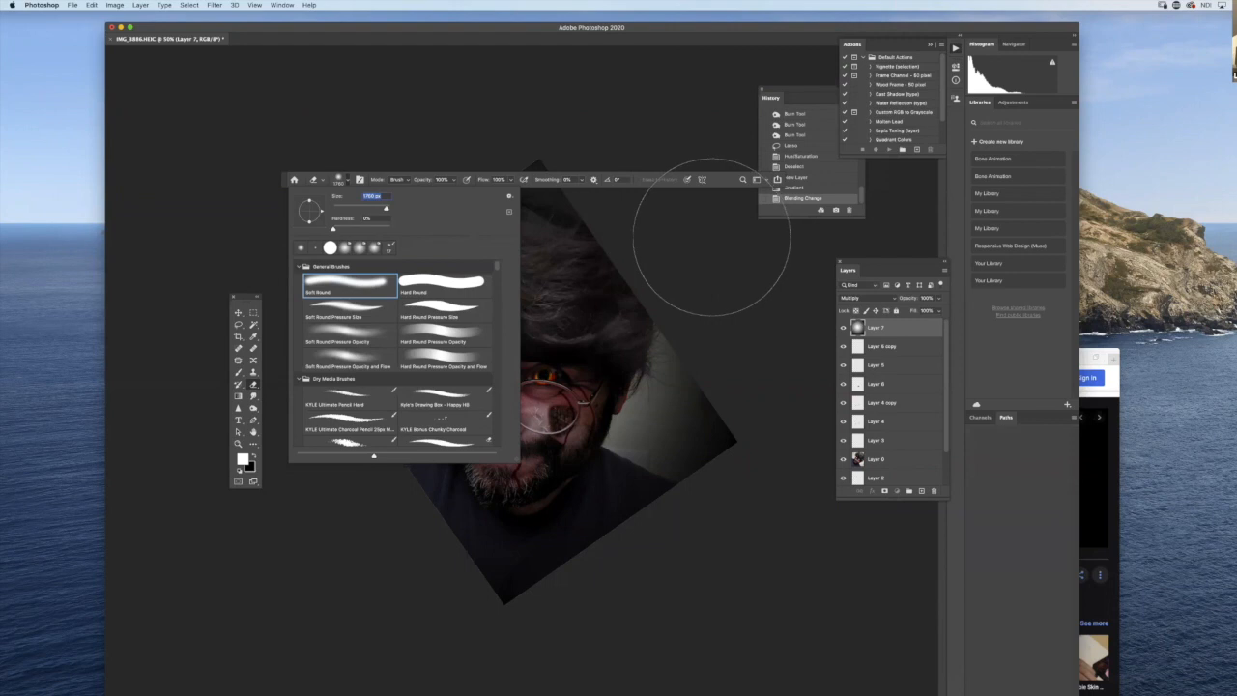
pyautogui.click(518, 271)
pyautogui.click(515, 299)
pyautogui.click(521, 386)
pyautogui.click(522, 447)
pyautogui.click(494, 393)
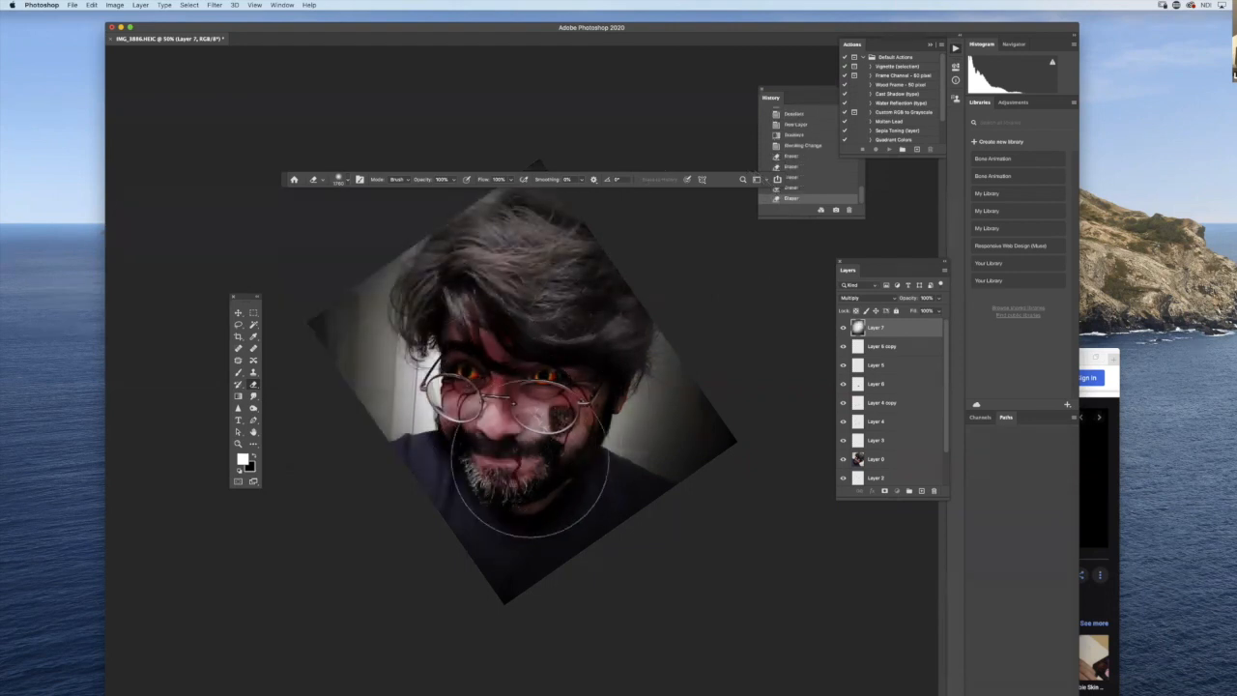
pyautogui.click(530, 459)
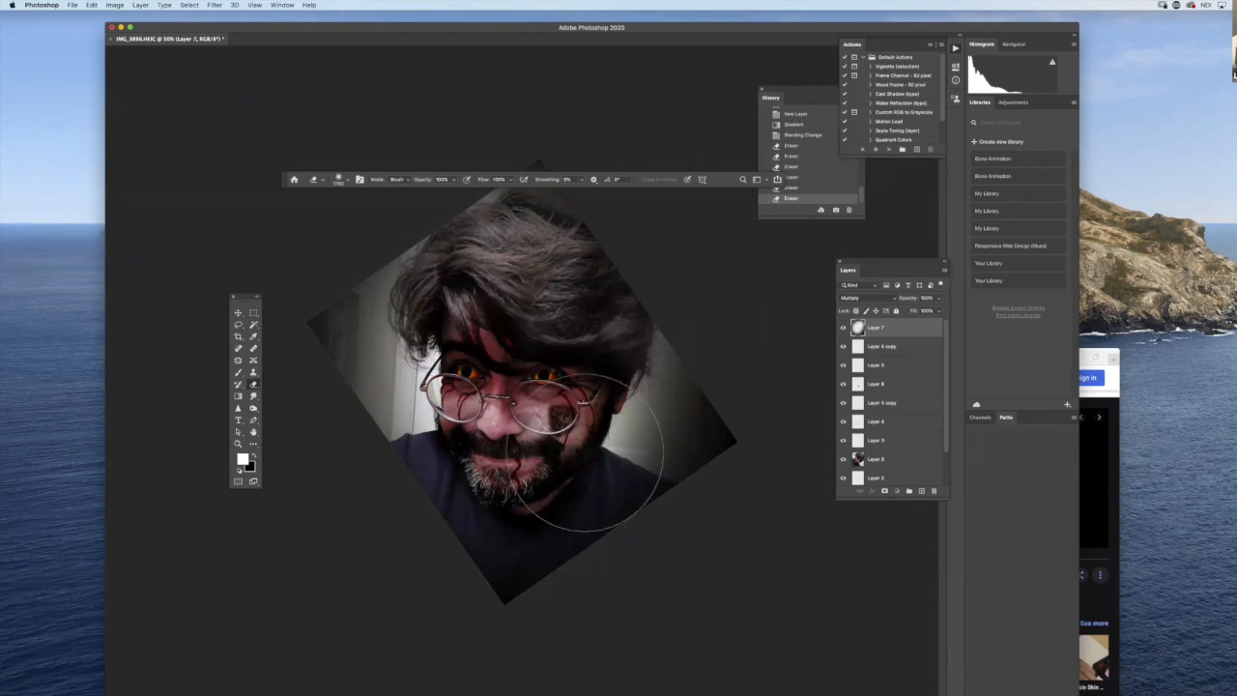
pyautogui.keyDown('alt'); pyautogui.click(608, 477); pyautogui.keyUp('alt')
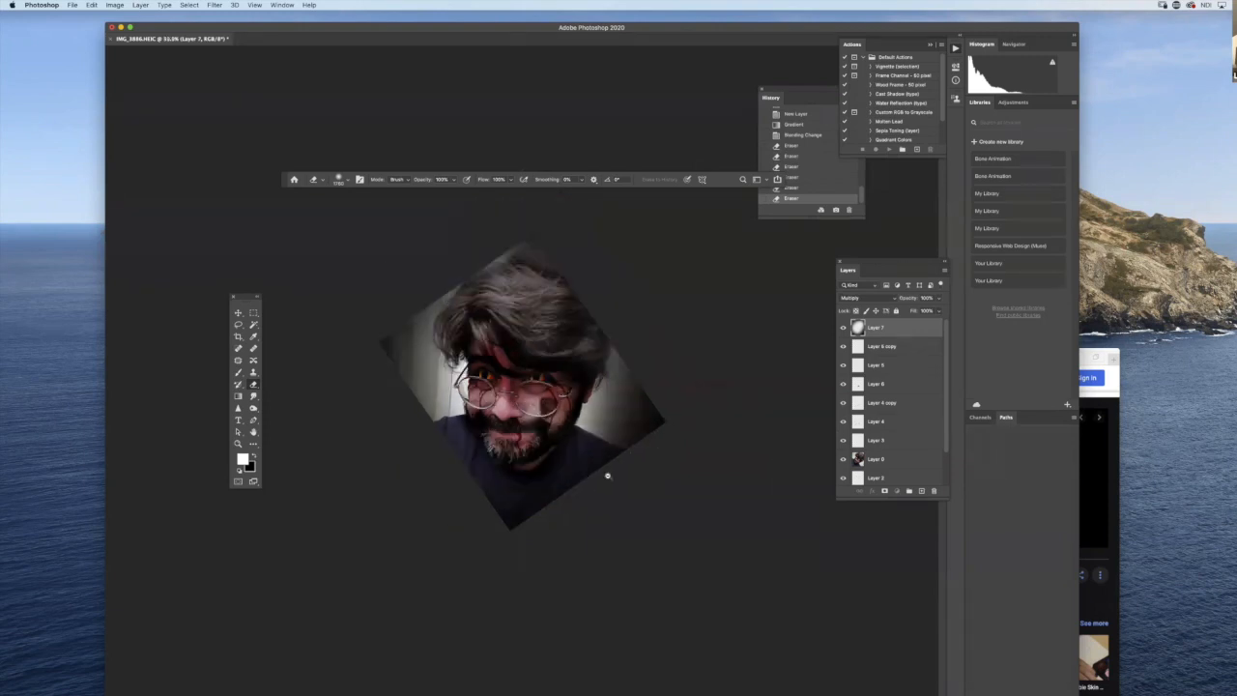
pyautogui.keyDown('super'); pyautogui.click(614, 434); pyautogui.keyUp('super')
pyautogui.moveTo(617, 439); pyautogui.dragTo(643, 526)
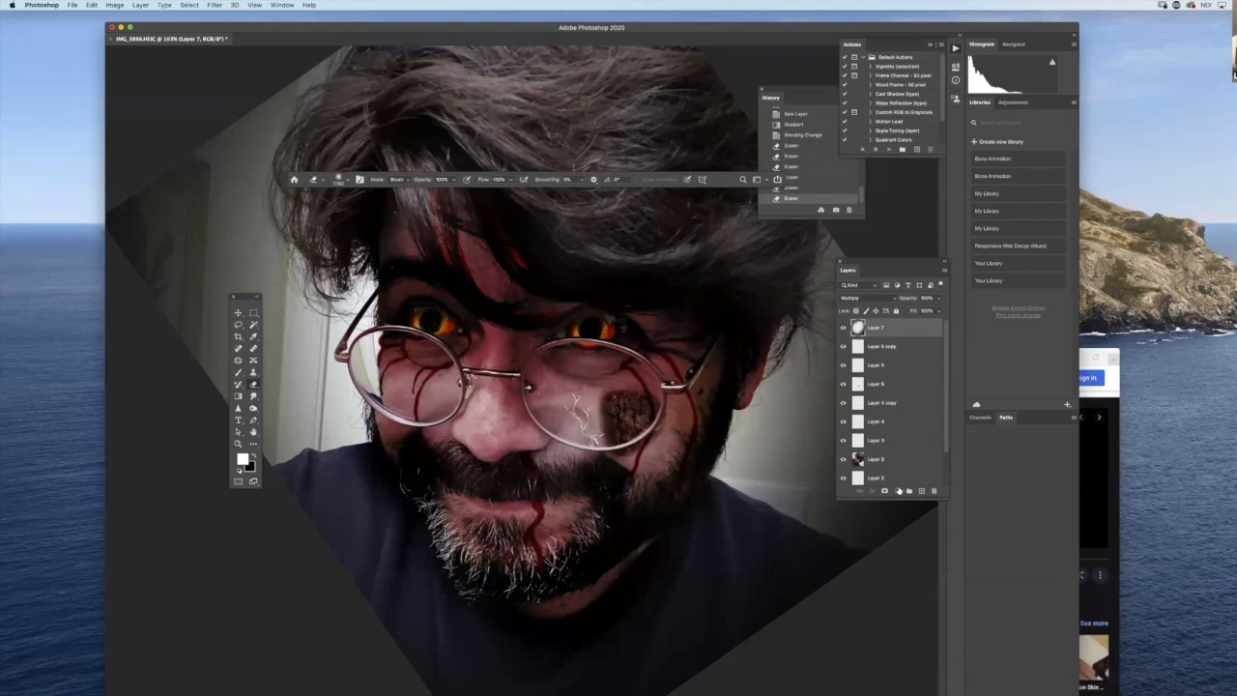
pyautogui.moveTo(688, 494); pyautogui.dragTo(684, 519)
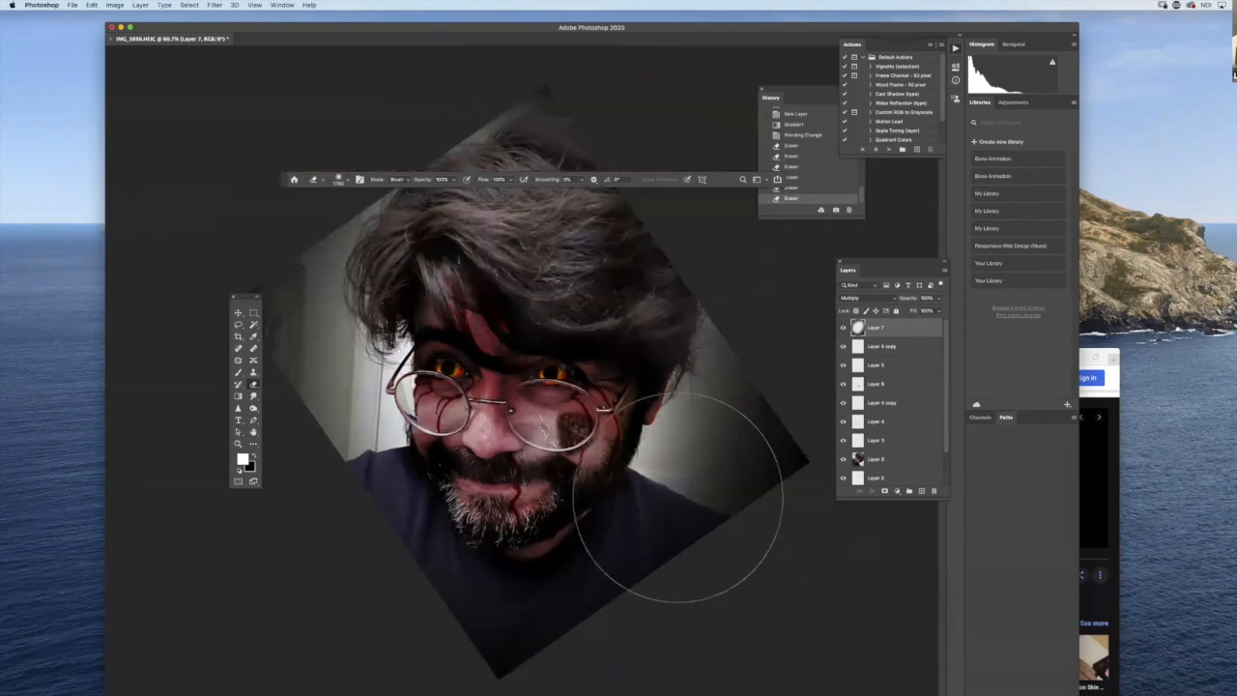